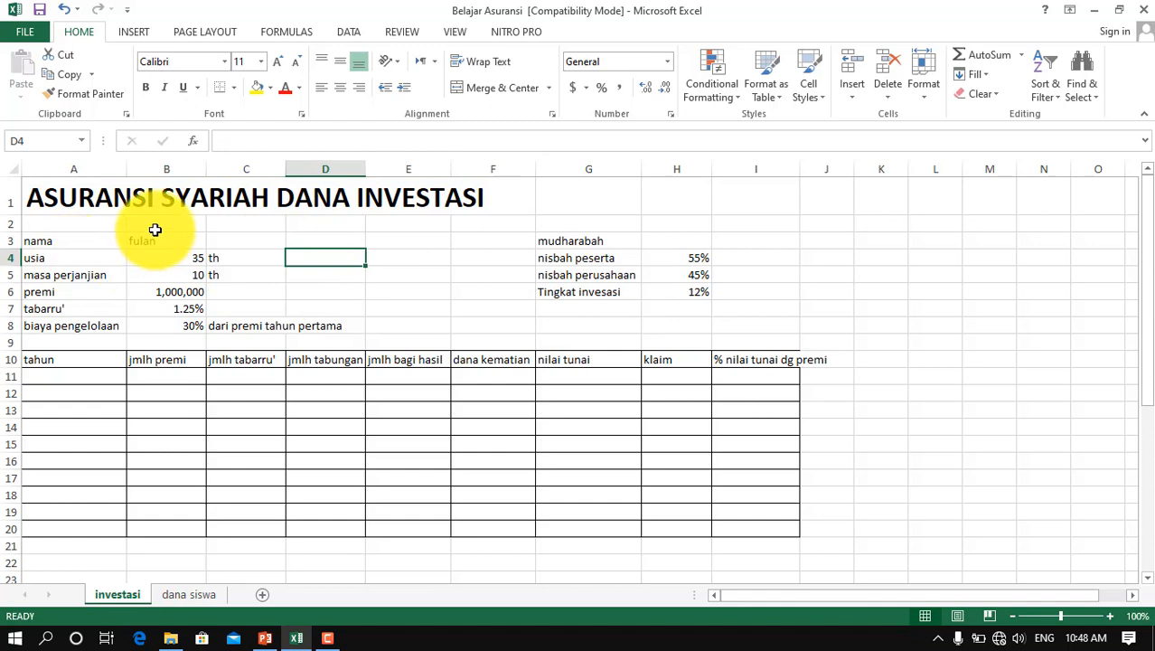
# Review the participant data in A3:B8 and the mudharabah assumptions beside it
pyautogui.click(65, 257)
pyautogui.moveTo(162, 255); pyautogui.dragTo(176, 257)
pyautogui.moveTo(57, 274); pyautogui.dragTo(163, 273)
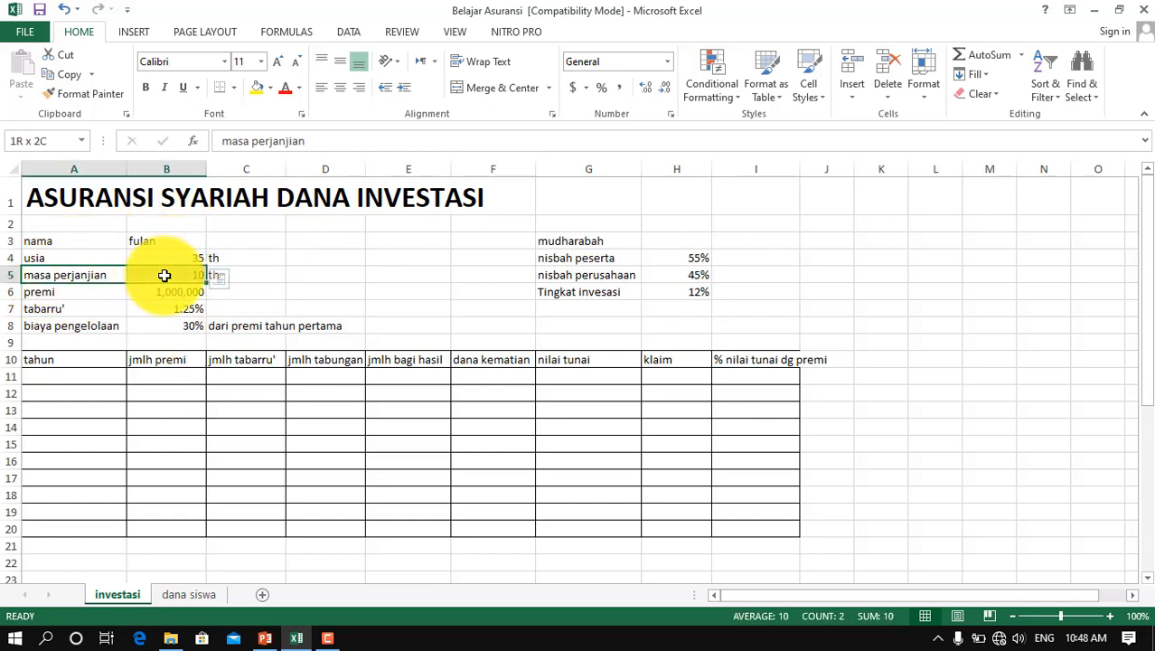
pyautogui.click(412, 273)
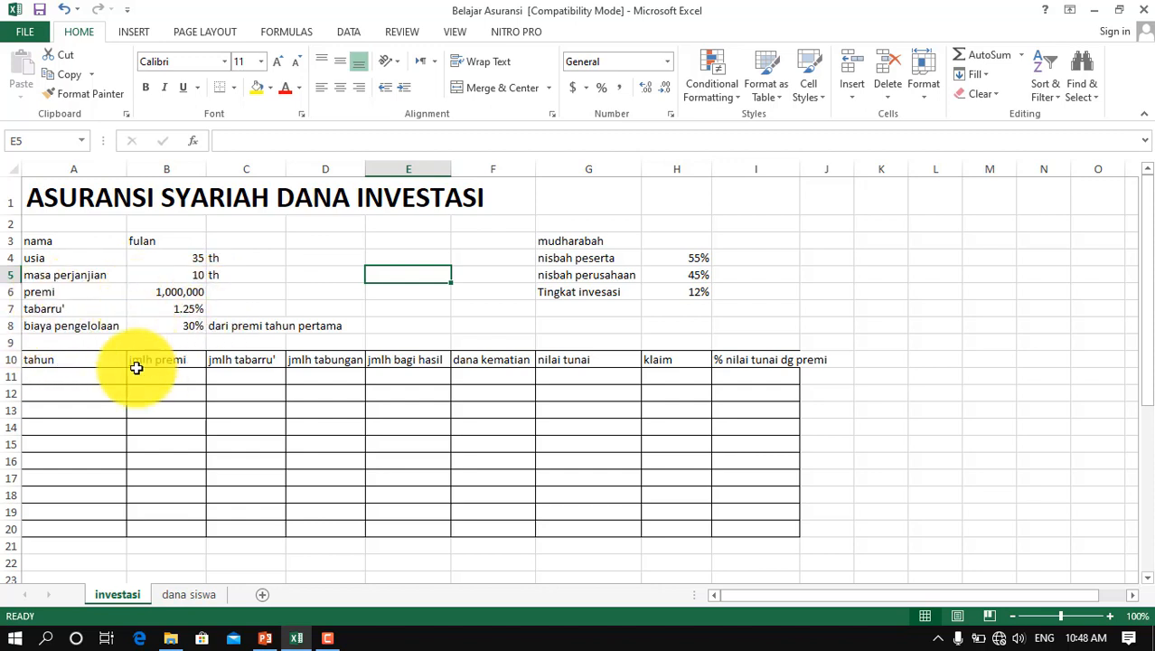
pyautogui.click(180, 326)
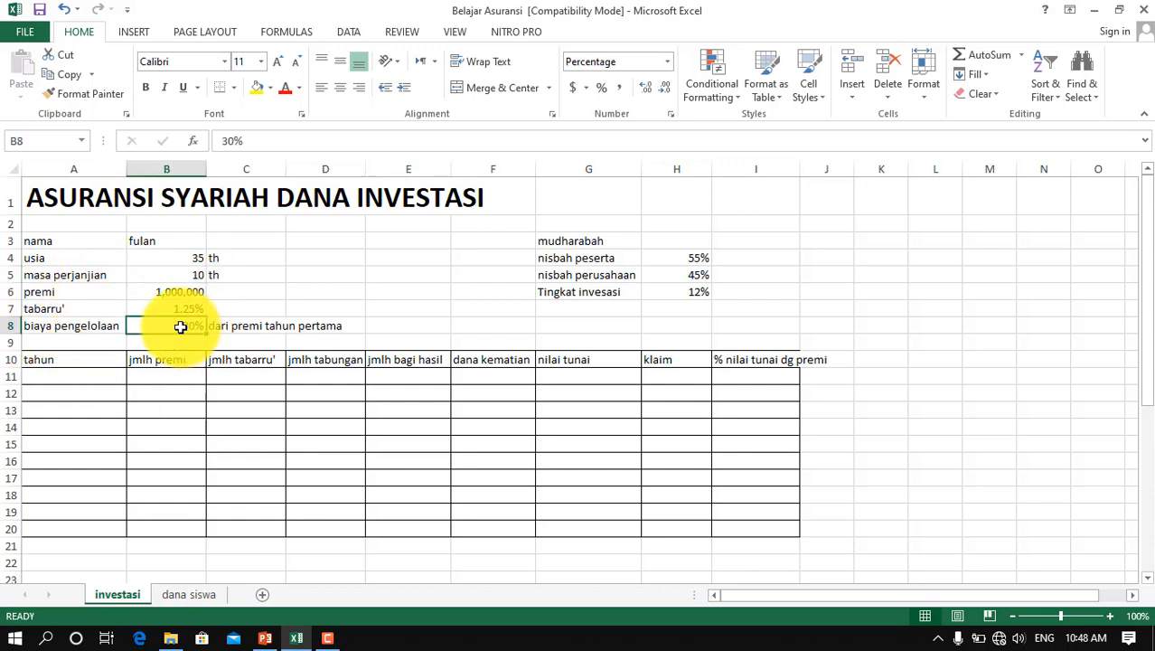
pyautogui.click(580, 243)
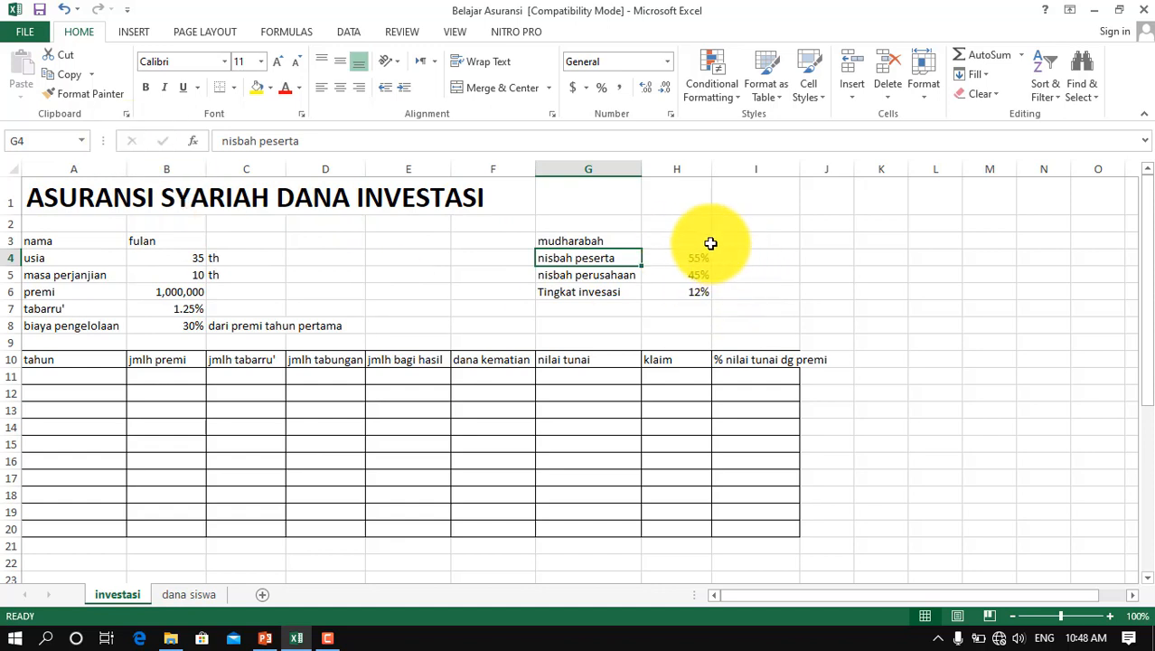
# Correct the label in G6 to "Tingkat investasi"
pyautogui.click(596, 273)
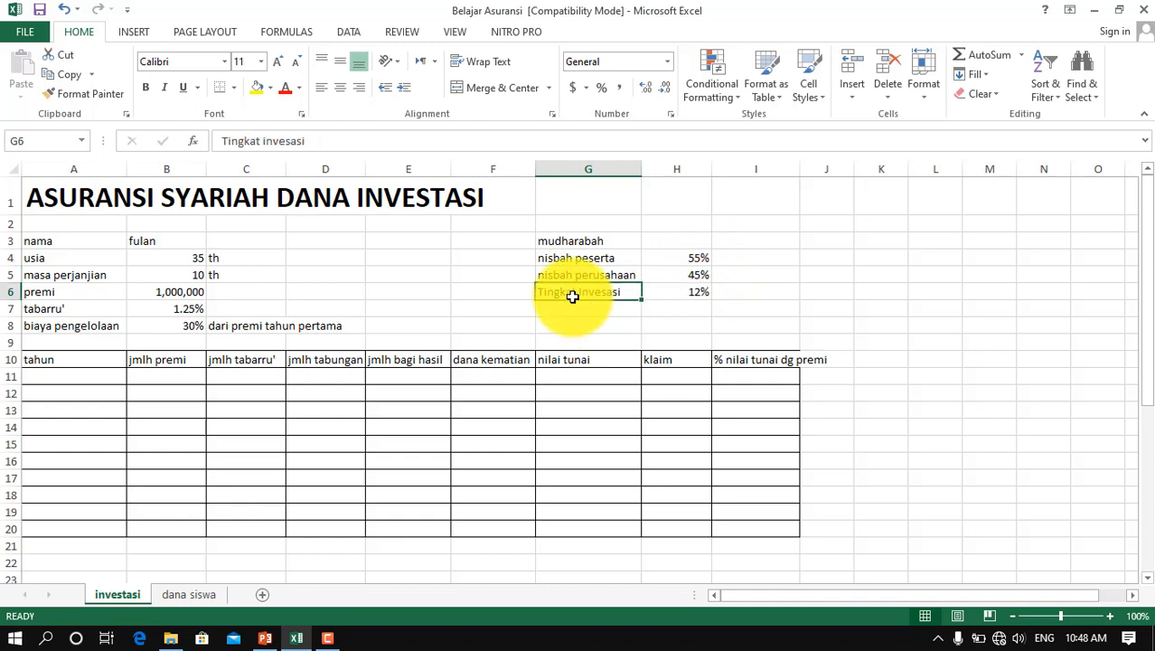
pyautogui.click(289, 141)
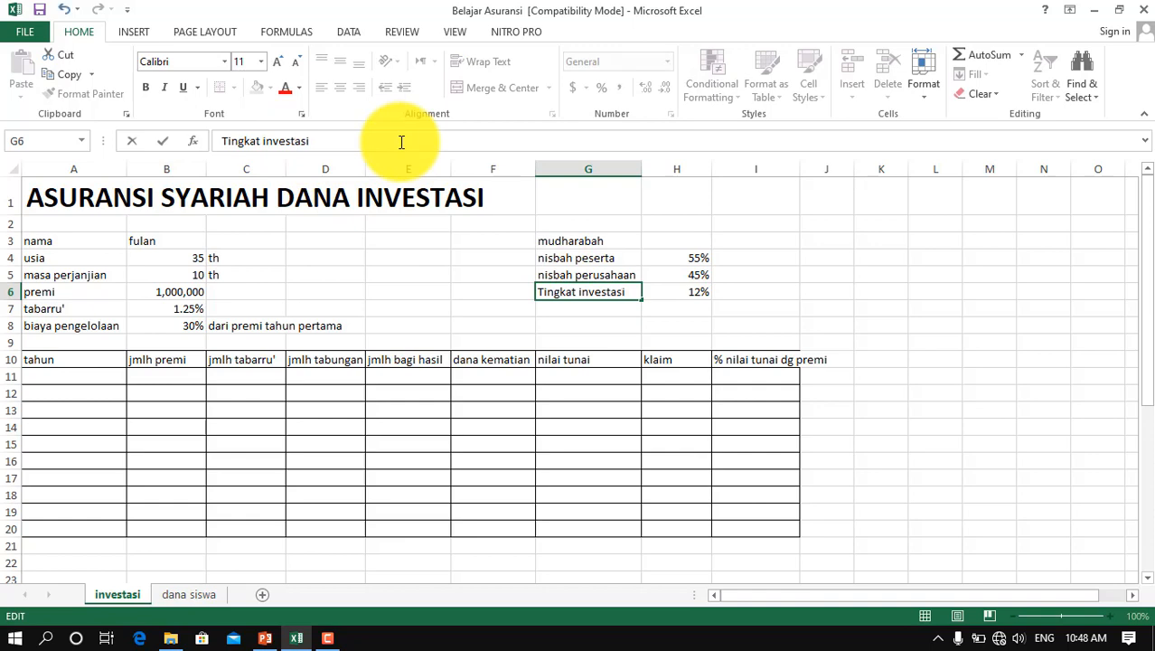
pyautogui.press('Return')
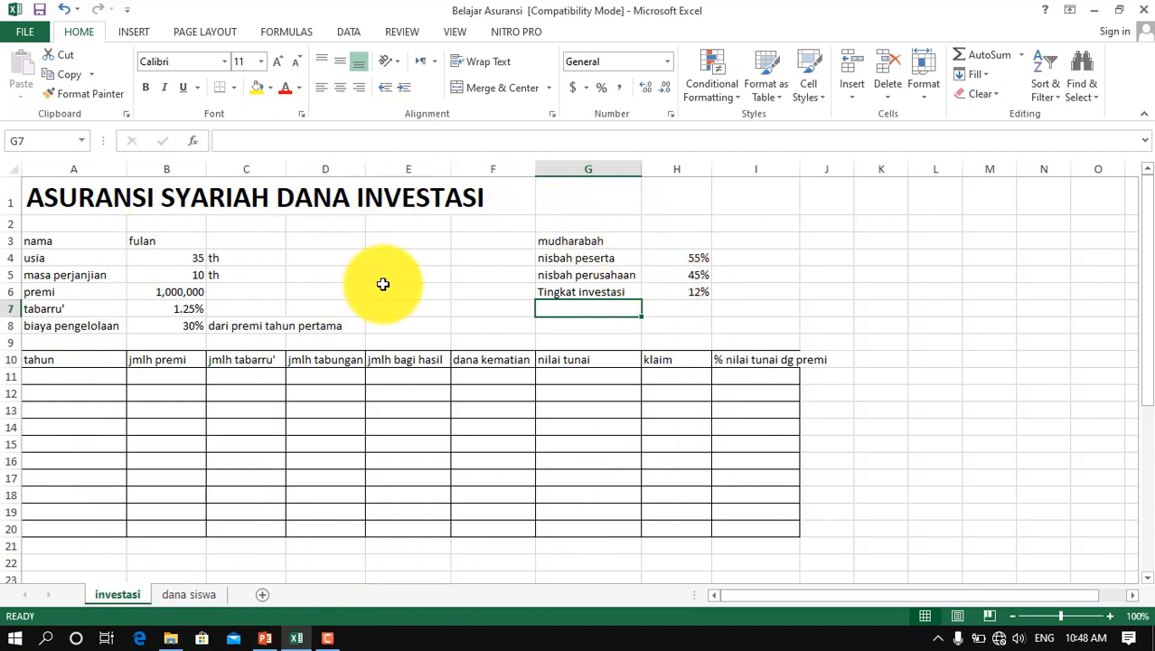
# Examine the empty table in A11:I20 and its column headings in row 10, from tahun to dana kematian
pyautogui.moveTo(95, 373); pyautogui.dragTo(761, 526)
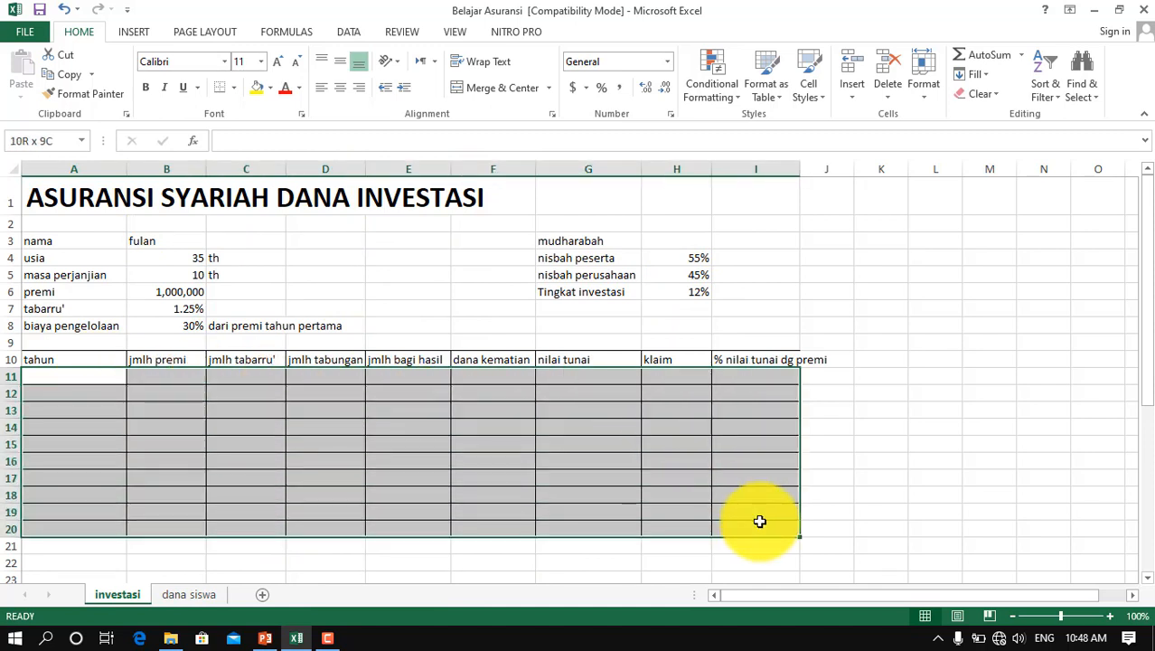
pyautogui.click(482, 403)
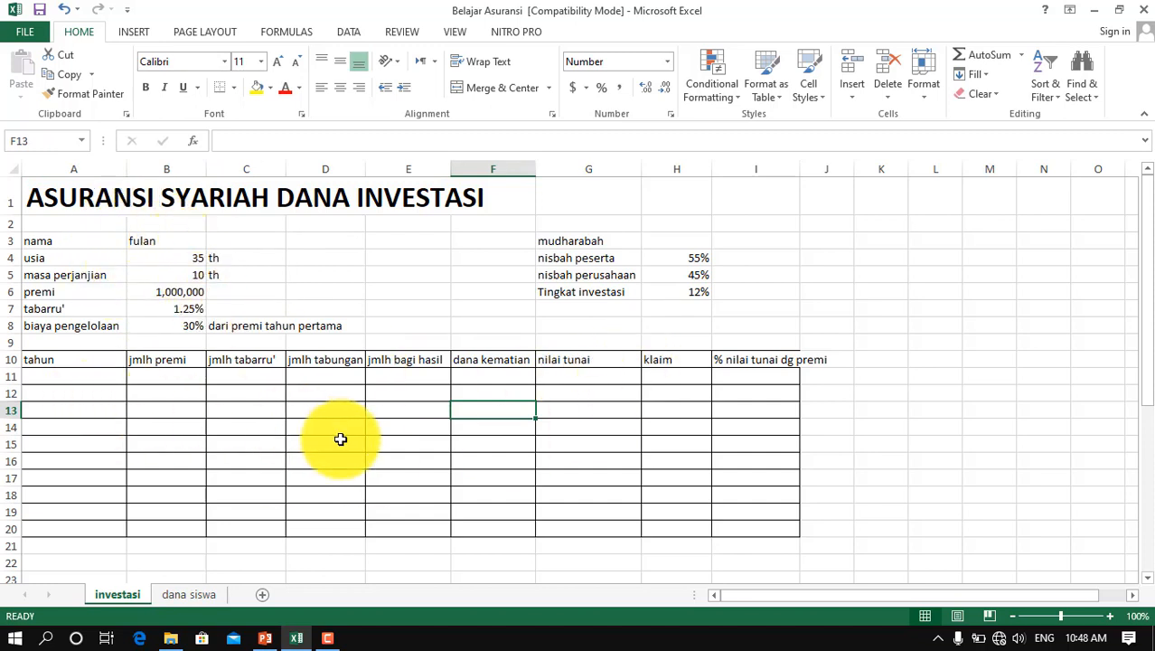
pyautogui.click(83, 363)
pyautogui.click(155, 361)
pyautogui.click(245, 363)
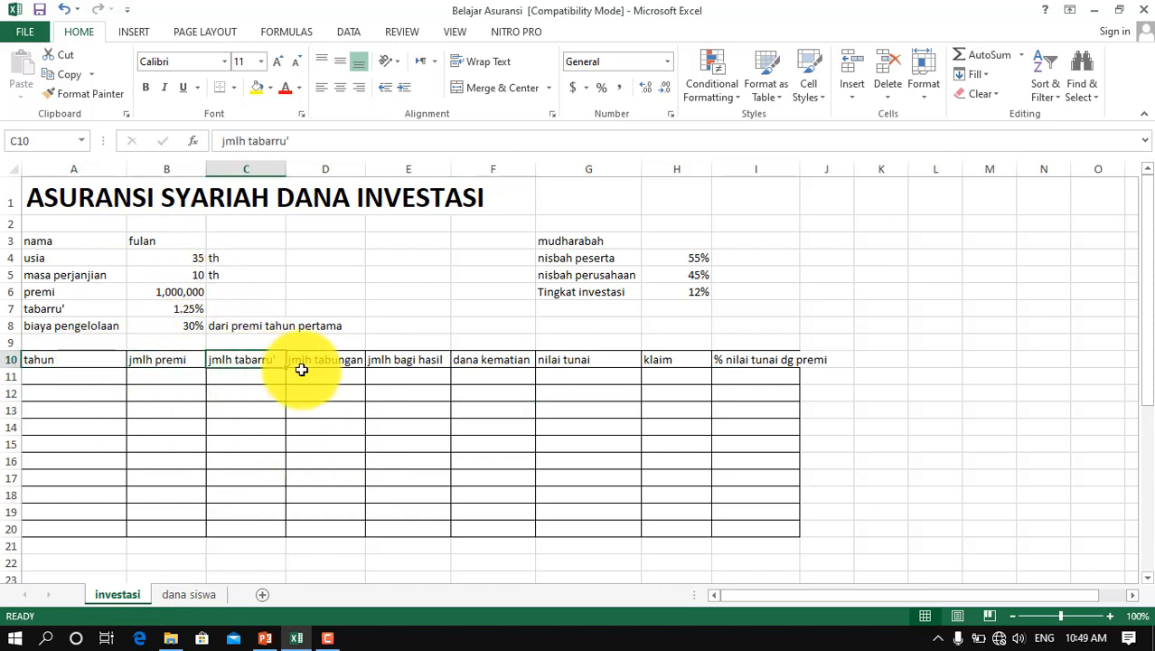
pyautogui.click(349, 370)
pyautogui.click(354, 362)
pyautogui.click(417, 361)
pyautogui.click(472, 362)
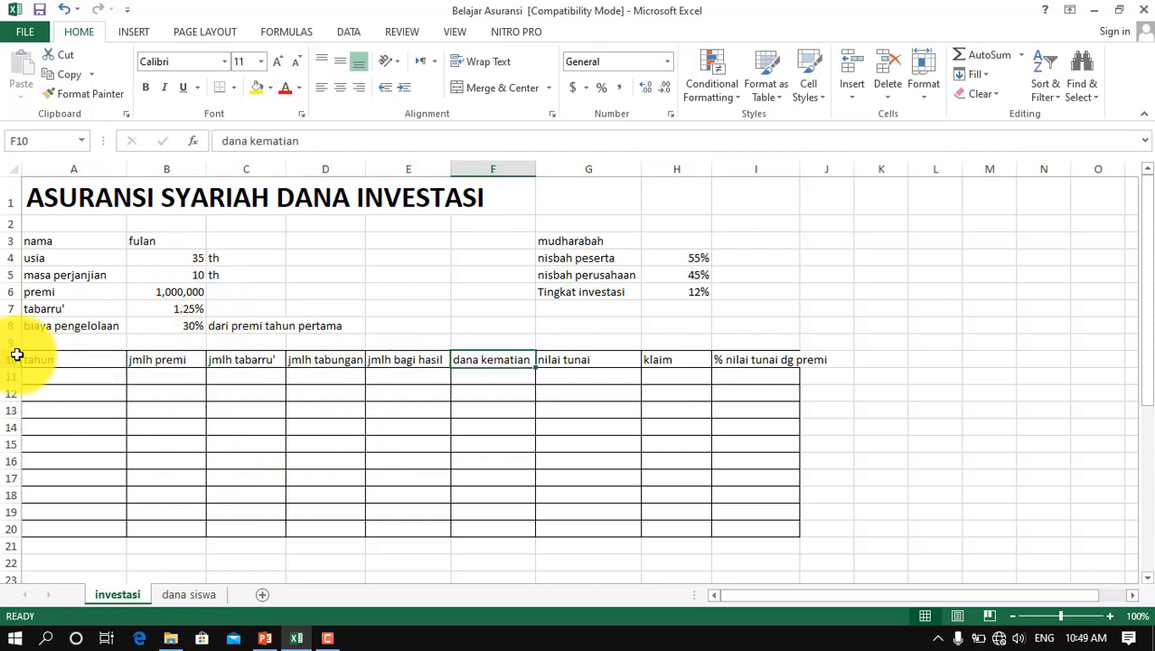
pyautogui.click(67, 361)
pyautogui.click(175, 360)
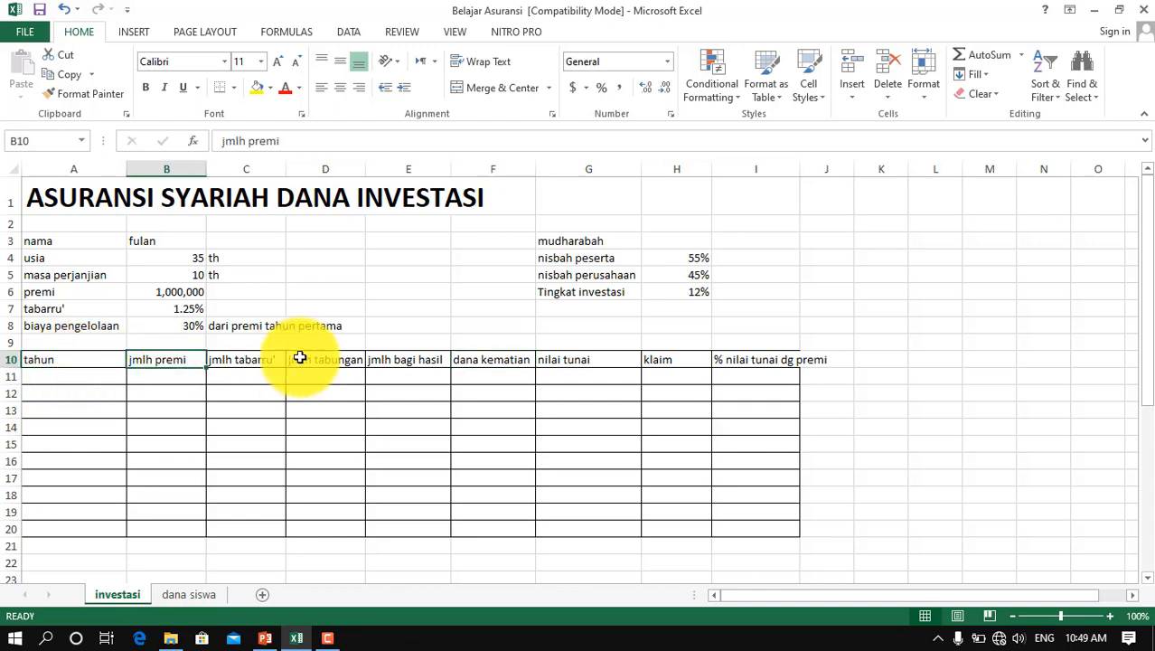
# Switch to PowerPoint to view slide 10, "RUMUS MENGISI KOLOM APLIKASI", and return to the Excel workbook
pyautogui.click(267, 638)
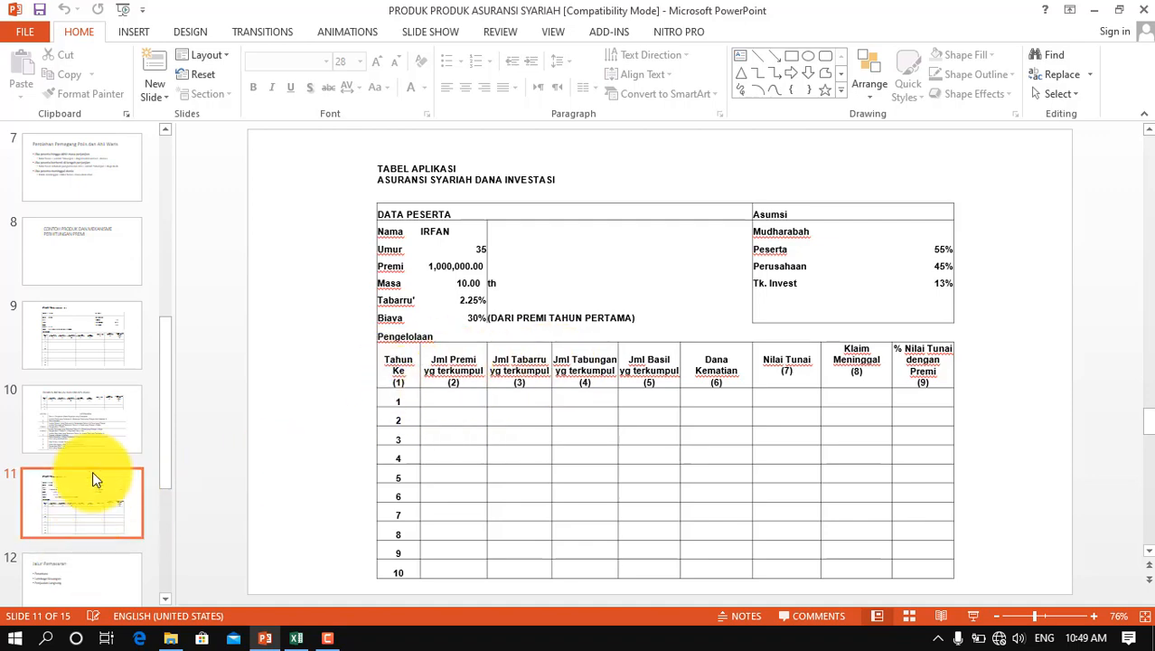
pyautogui.click(99, 421)
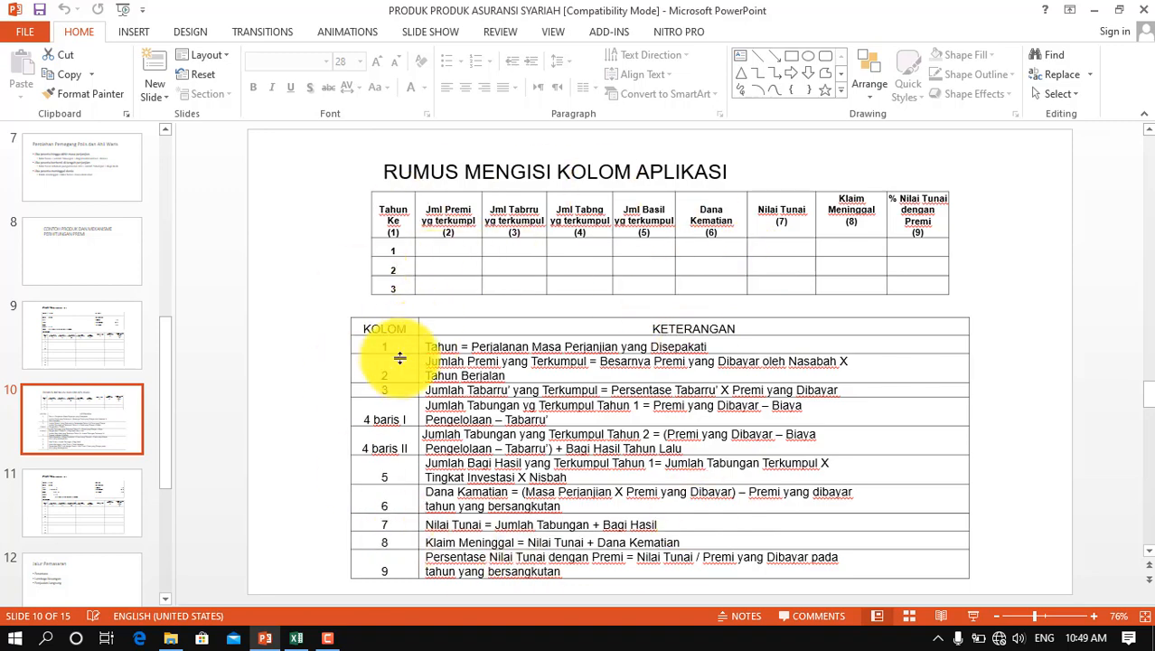
pyautogui.click(296, 638)
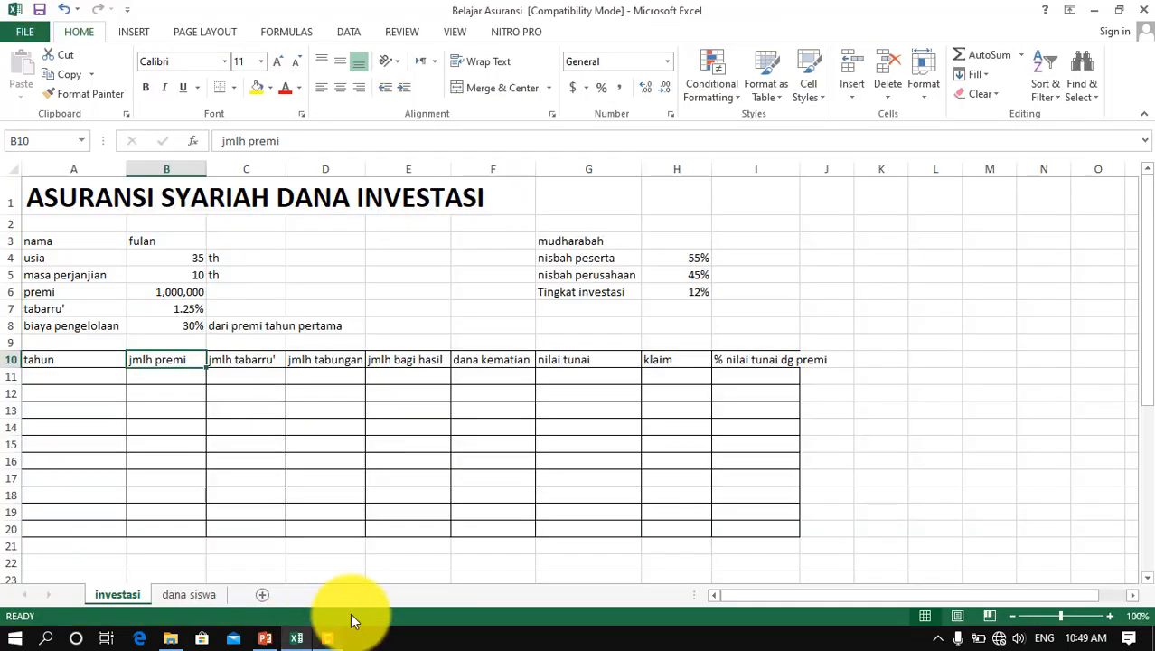
# Enter 1 and 2 in A11 and A12 and extend the tahun series to 10 in A20
pyautogui.click(90, 373)
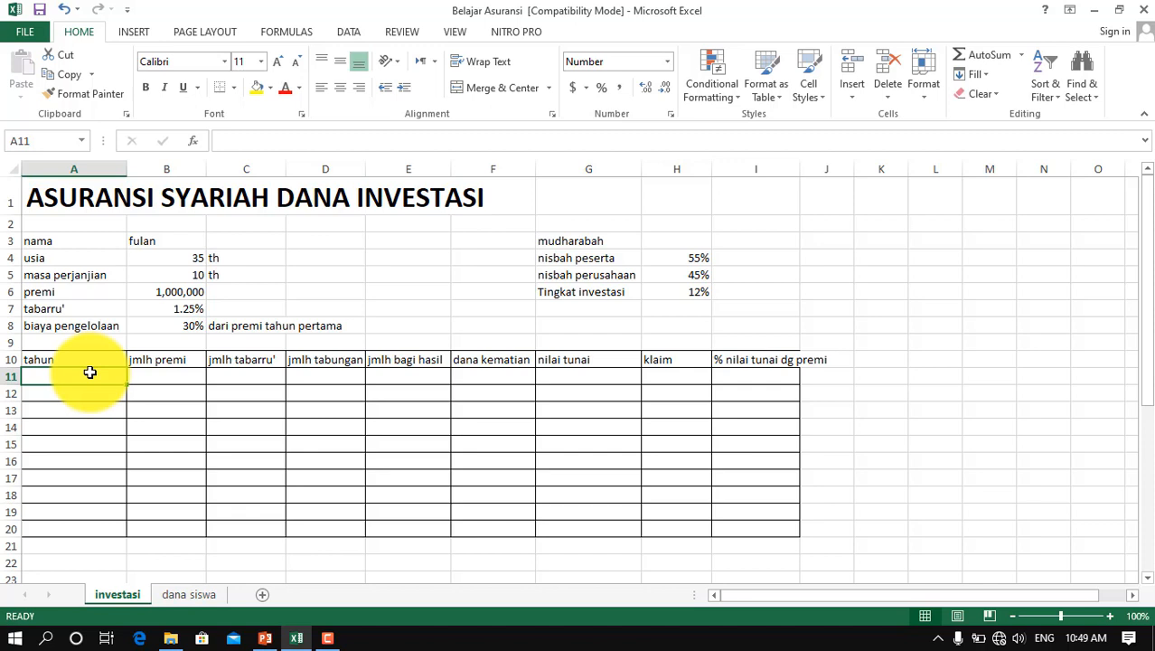
pyautogui.press('Return')
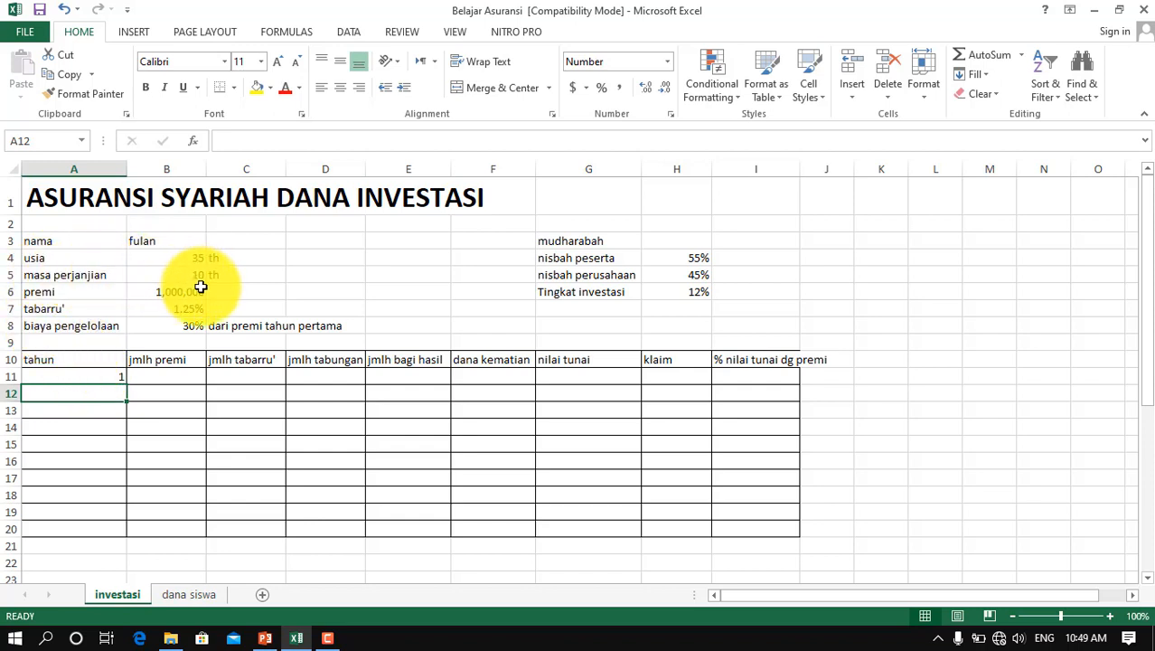
pyautogui.write('2')
pyautogui.press('Return')
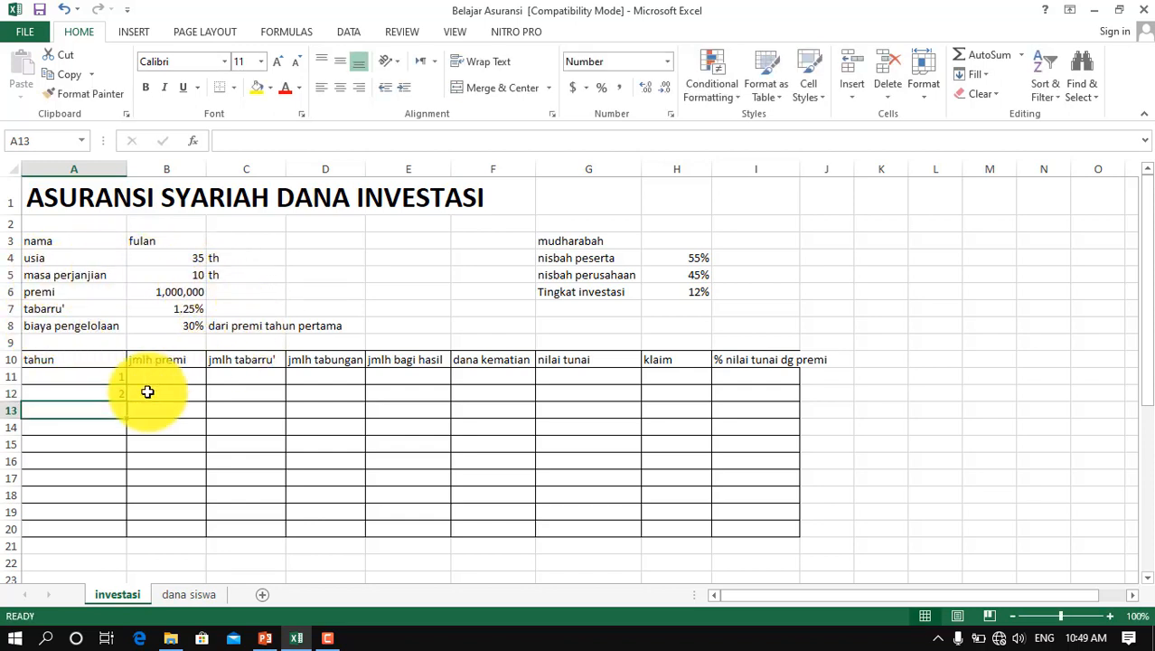
pyautogui.moveTo(105, 379); pyautogui.dragTo(124, 533)
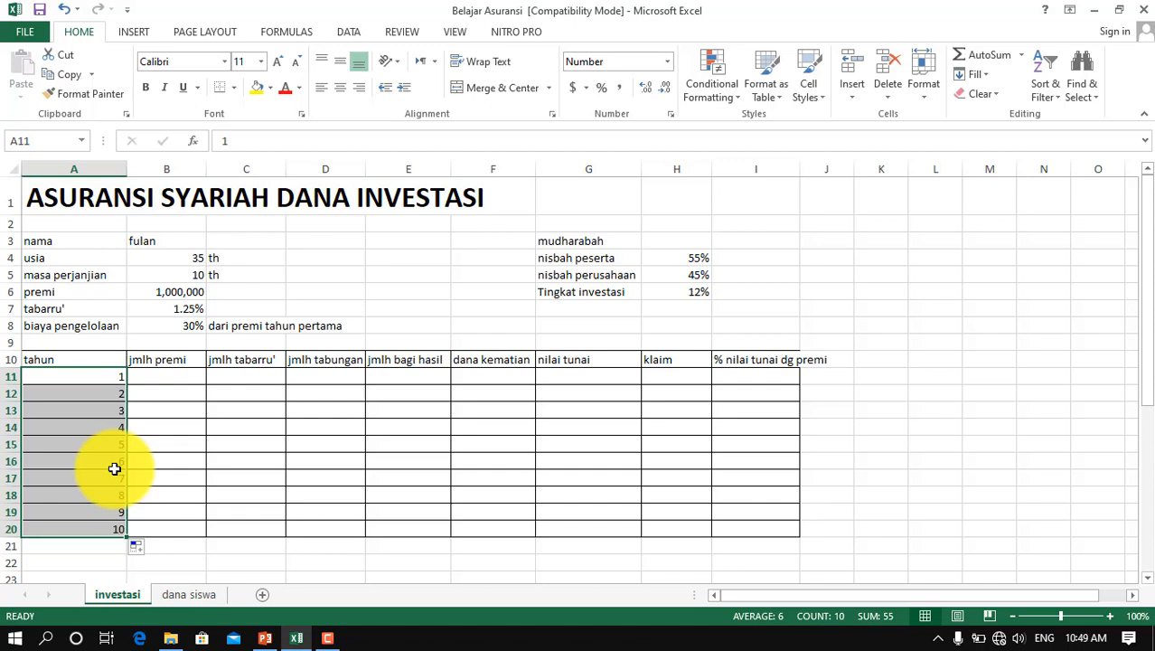
# Examine the years in A11:A20 and the headings from jmlh premi to % nilai tunai dg premi
pyautogui.click(102, 426)
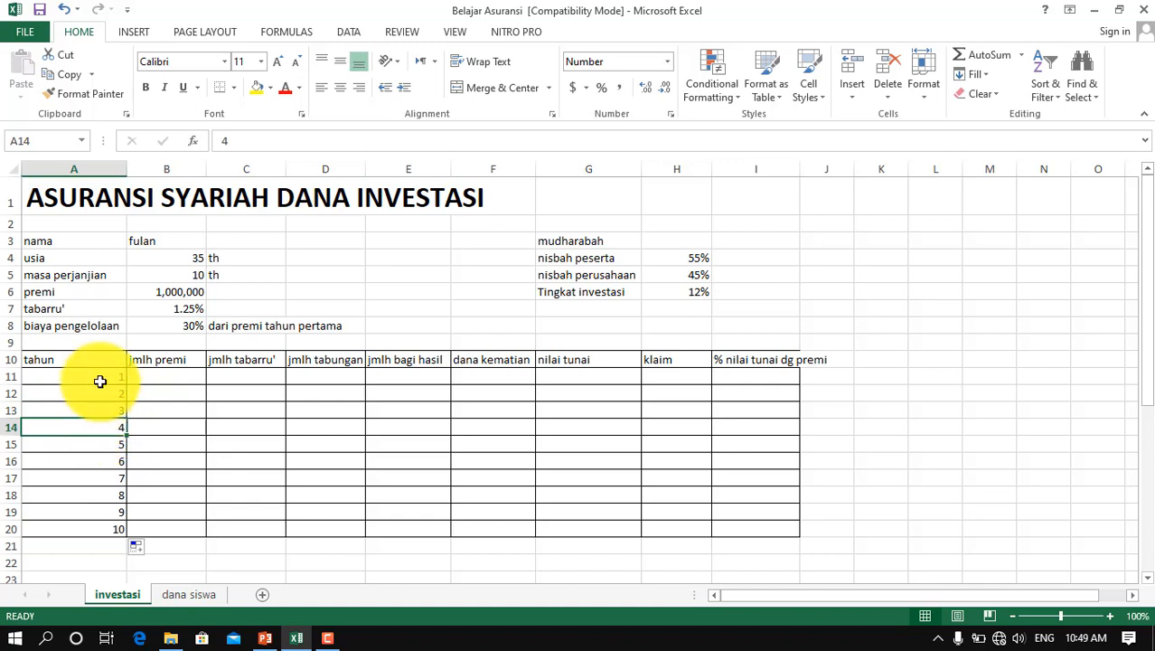
pyautogui.moveTo(99, 380); pyautogui.dragTo(75, 530)
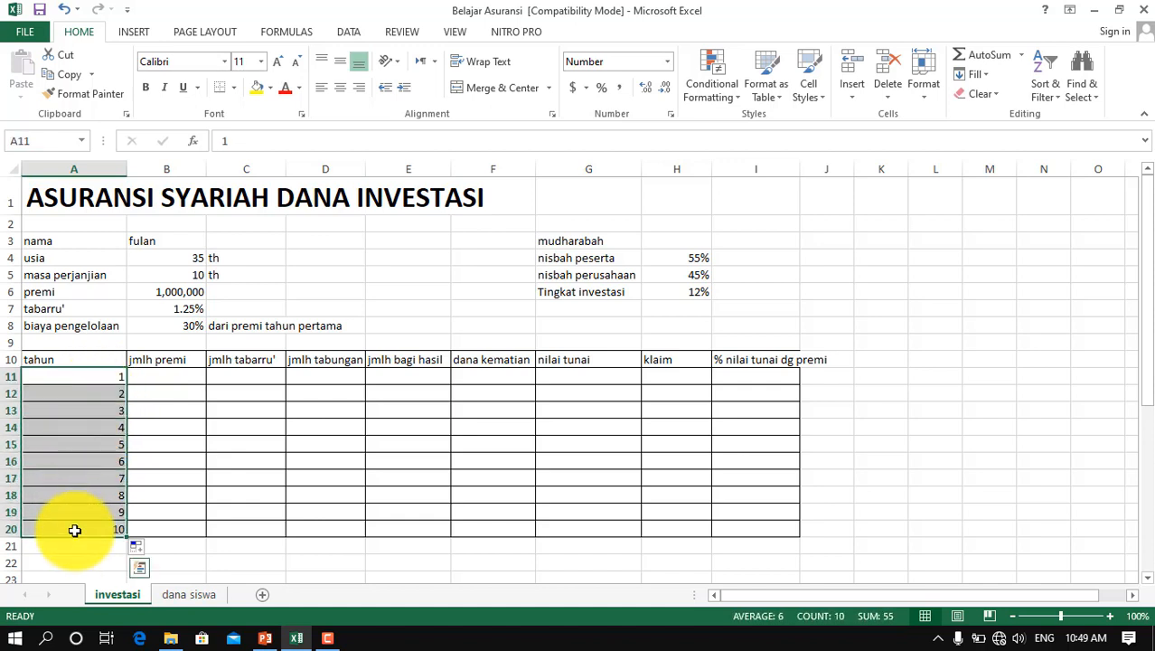
pyautogui.click(267, 438)
pyautogui.click(92, 378)
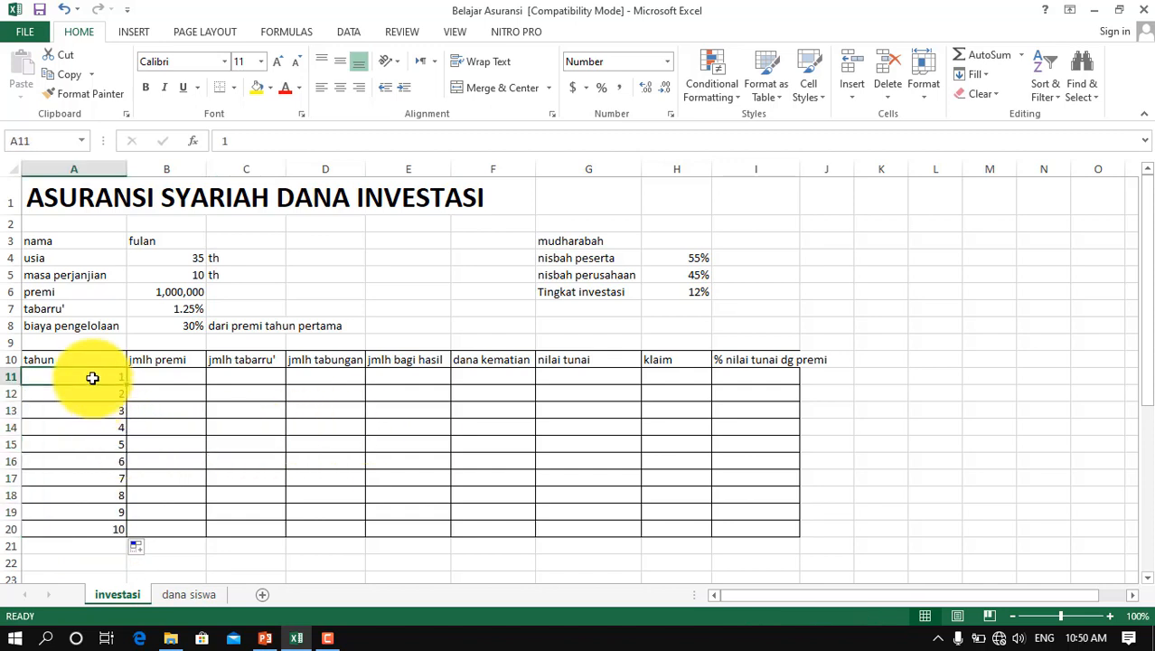
pyautogui.click(93, 530)
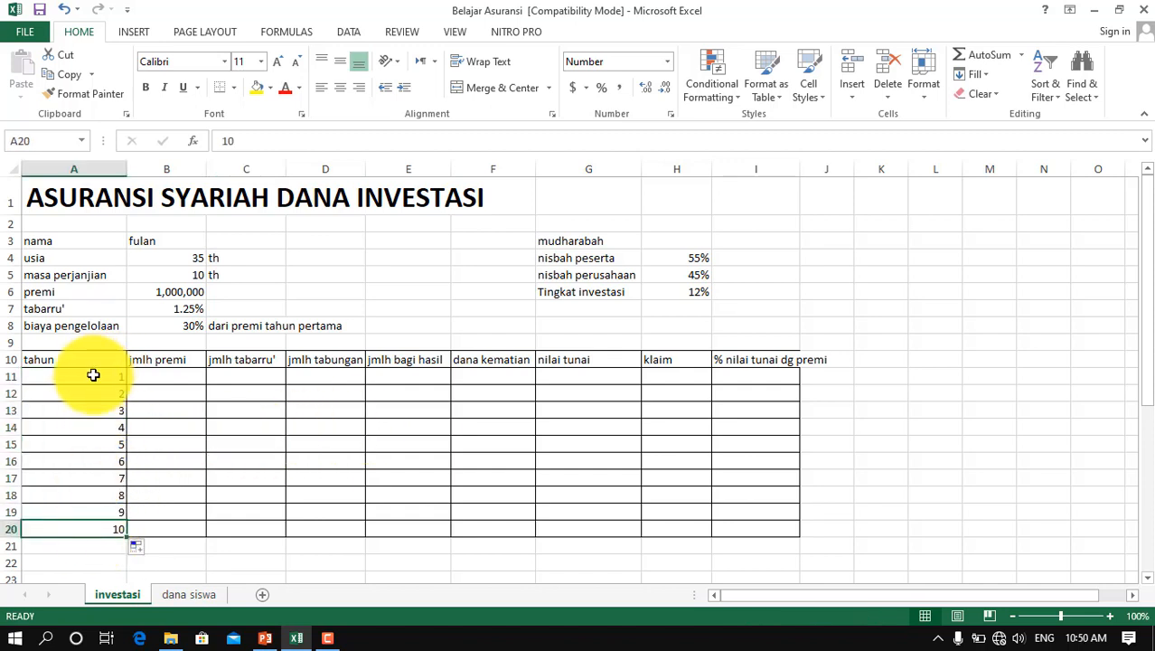
pyautogui.click(105, 528)
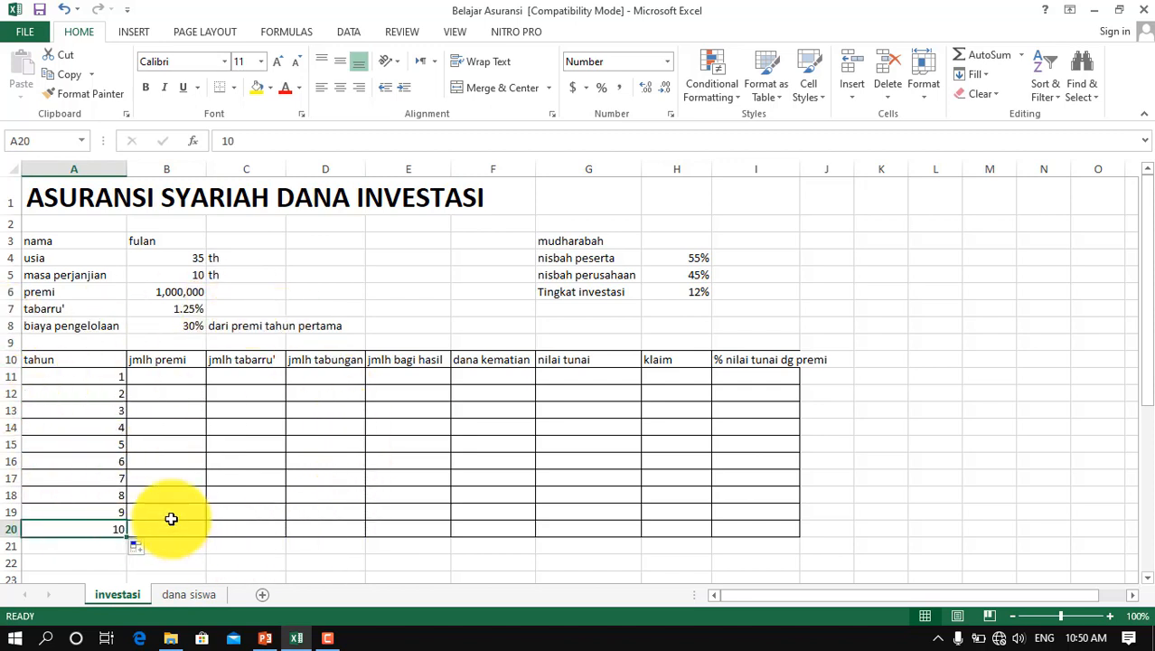
pyautogui.click(168, 363)
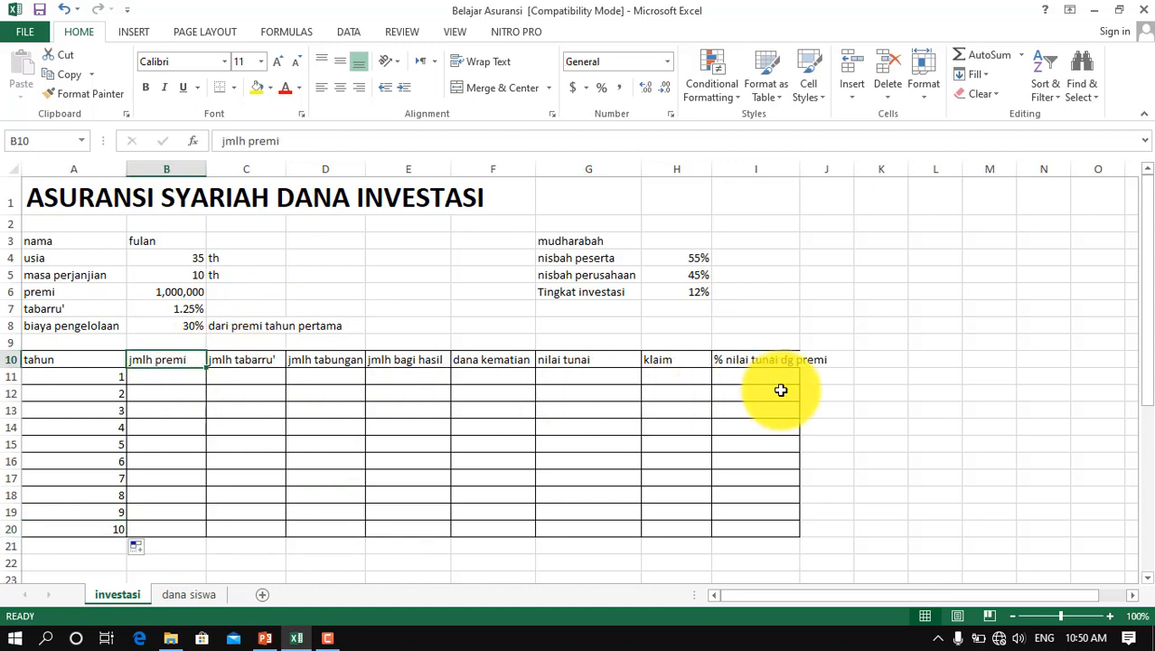
pyautogui.click(792, 365)
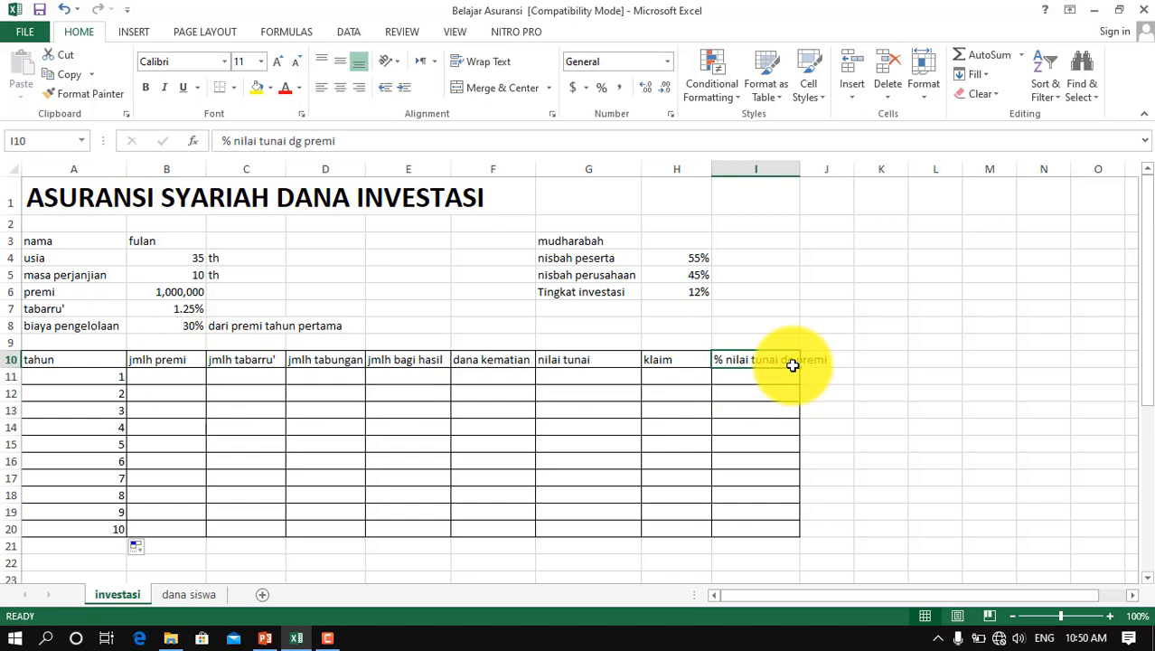
# Consult the jmlh premi formula on the PowerPoint slide and return to cell B11 in the Excel workbook
pyautogui.click(163, 375)
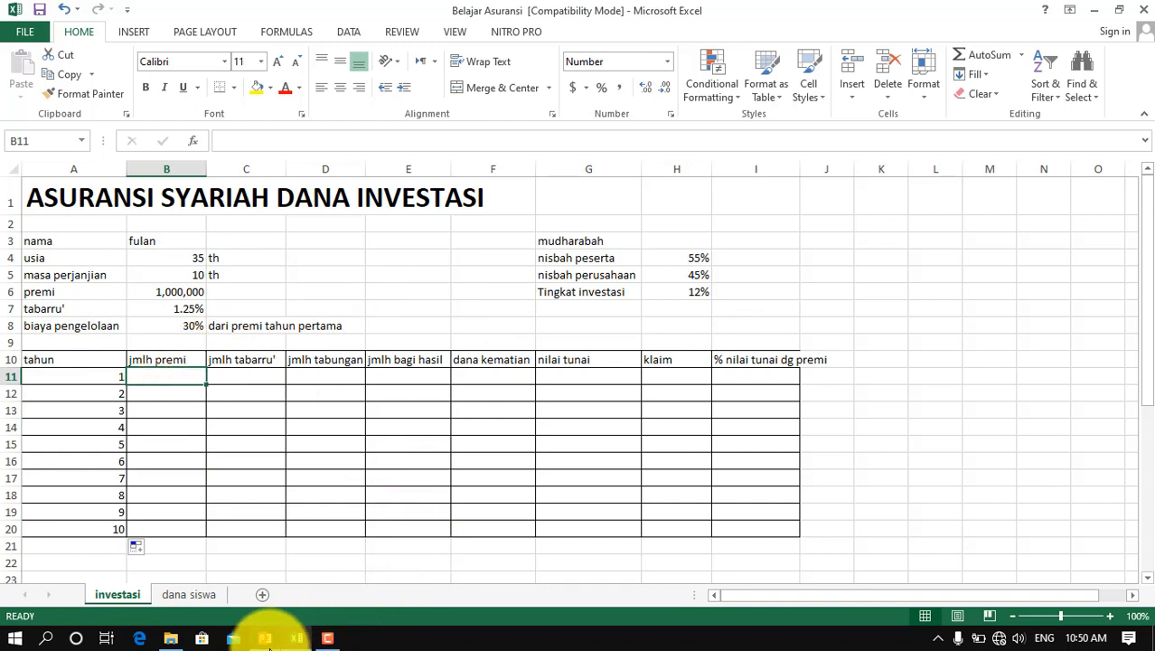
pyautogui.click(265, 637)
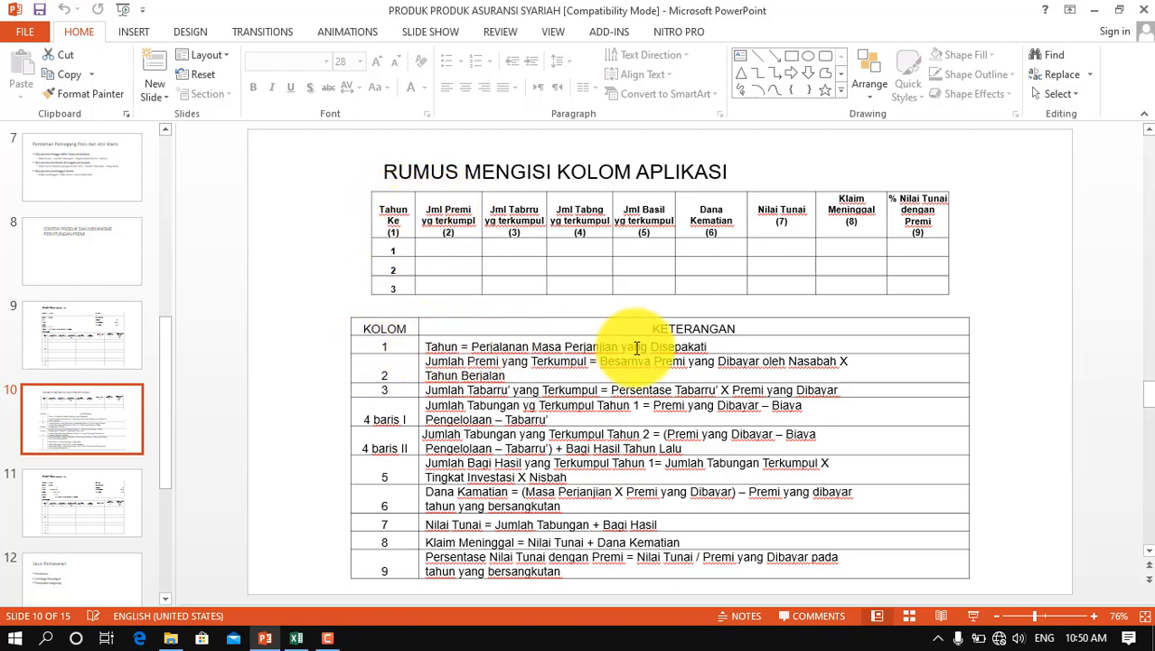
pyautogui.click(303, 639)
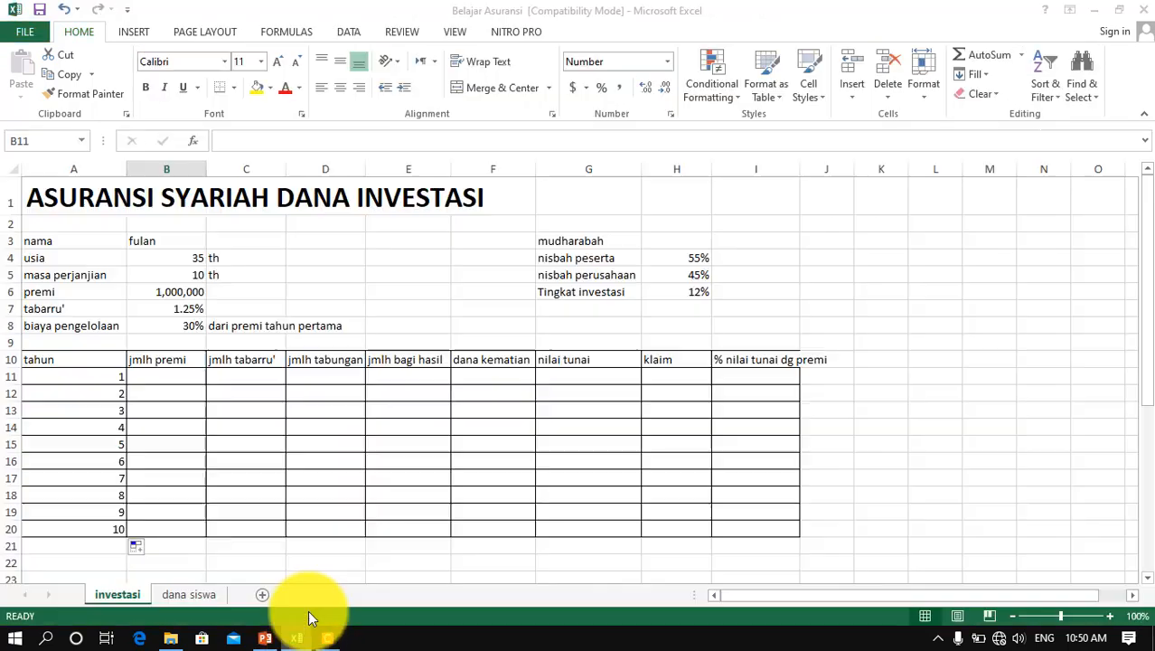
pyautogui.click(89, 372)
pyautogui.click(180, 382)
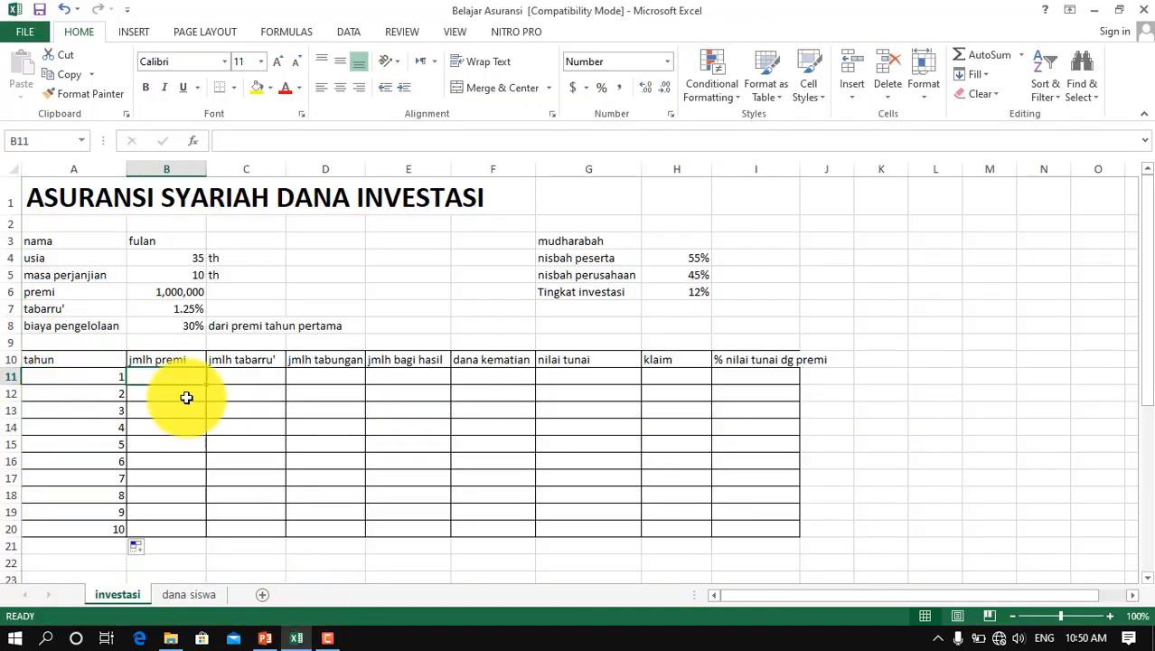
# Clear the years 2 to 10 from A12:A20 and select the first jmlh premi cell, B11
pyautogui.moveTo(82, 391); pyautogui.dragTo(79, 521)
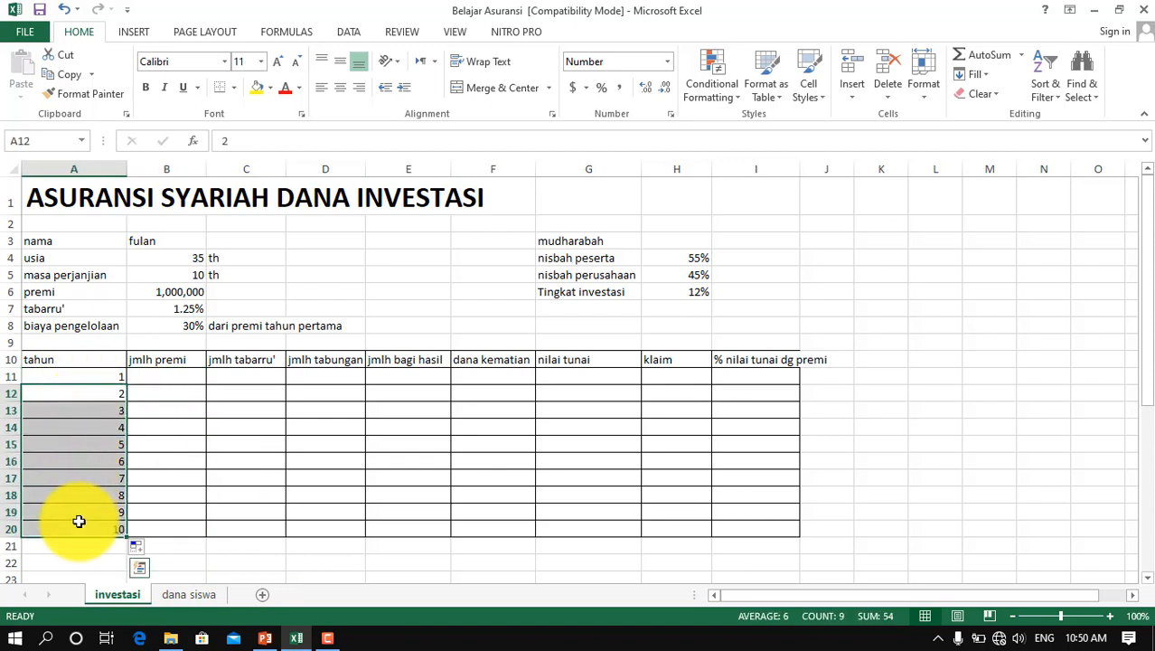
pyautogui.rightClick(94, 395)
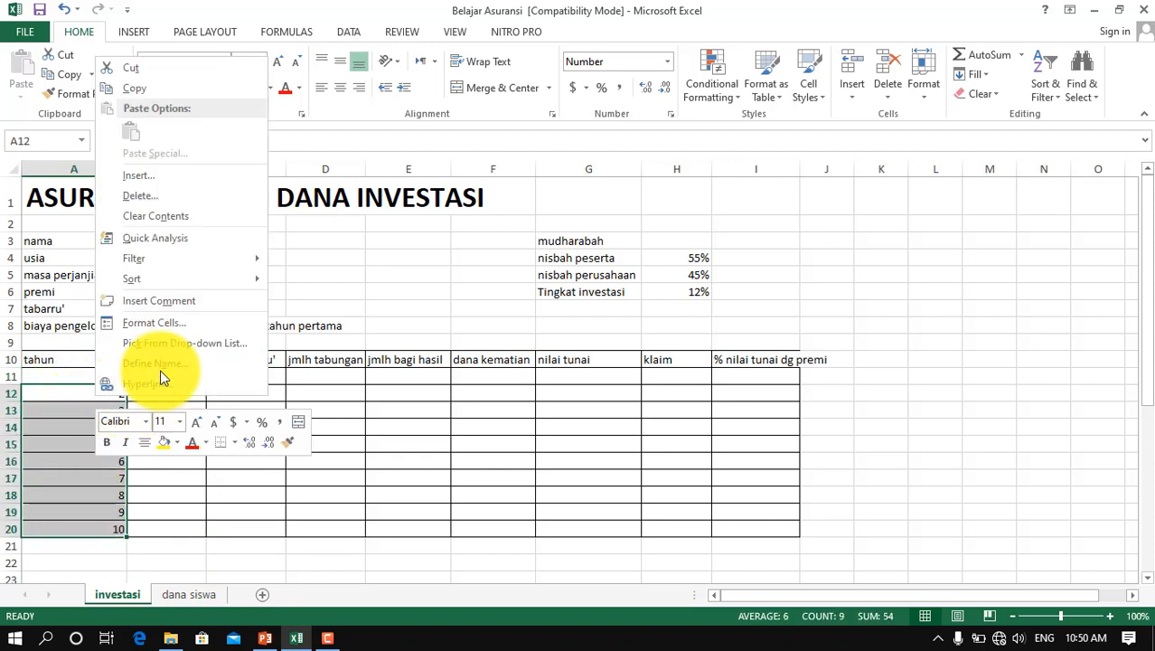
pyautogui.click(190, 219)
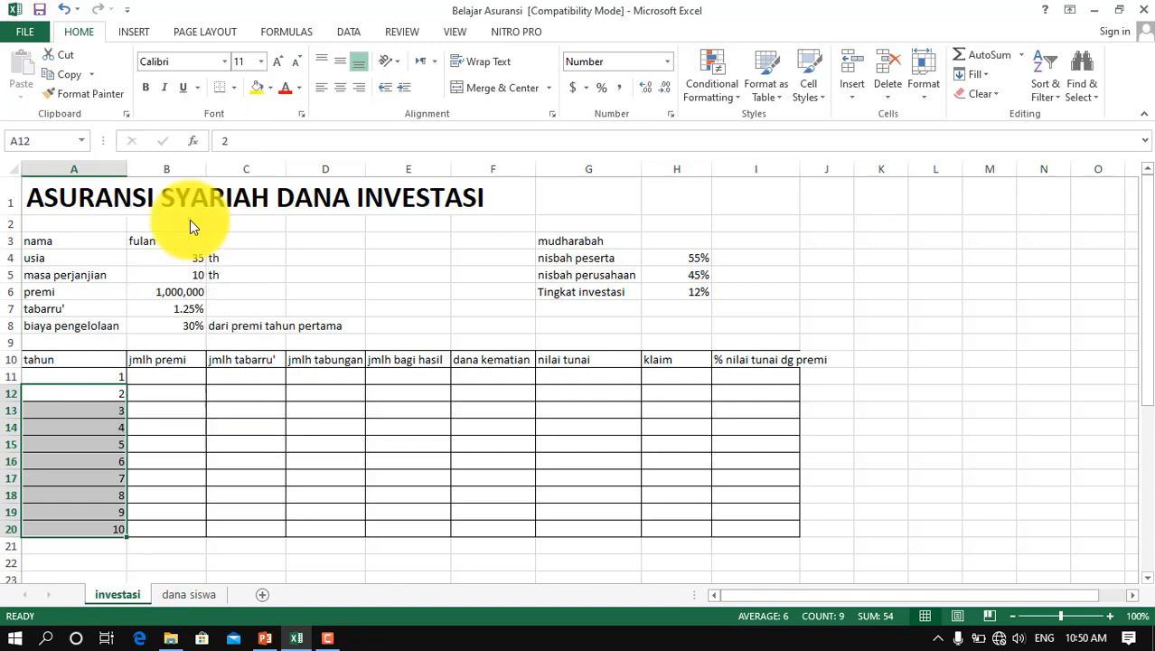
pyautogui.click(193, 438)
pyautogui.click(86, 376)
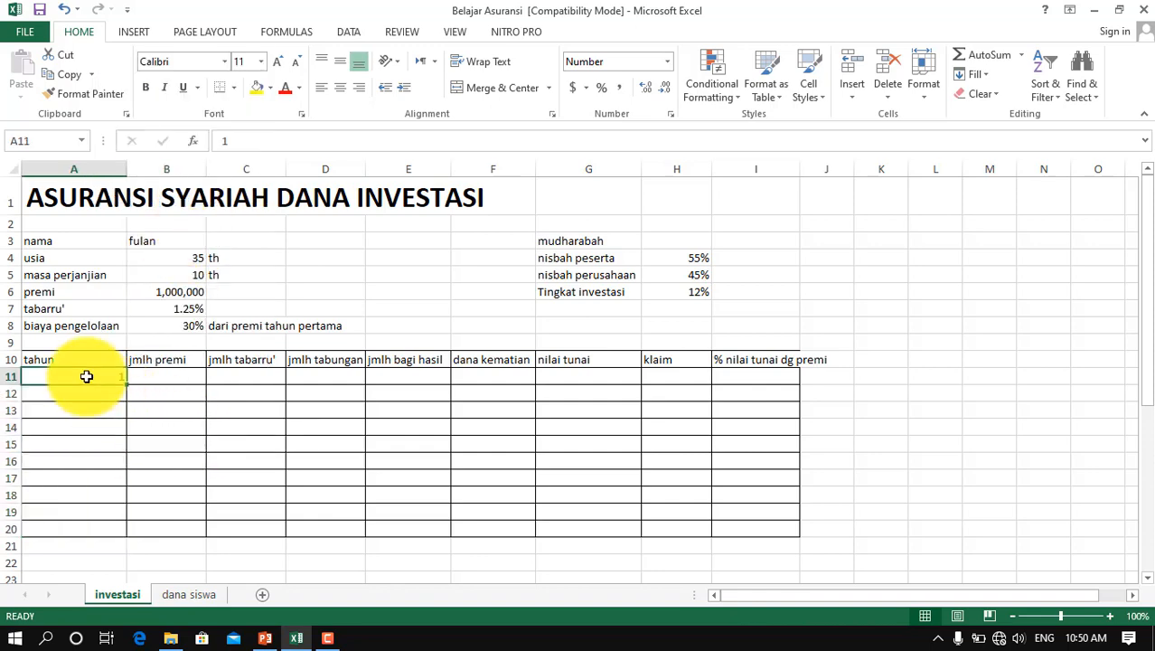
pyautogui.click(153, 375)
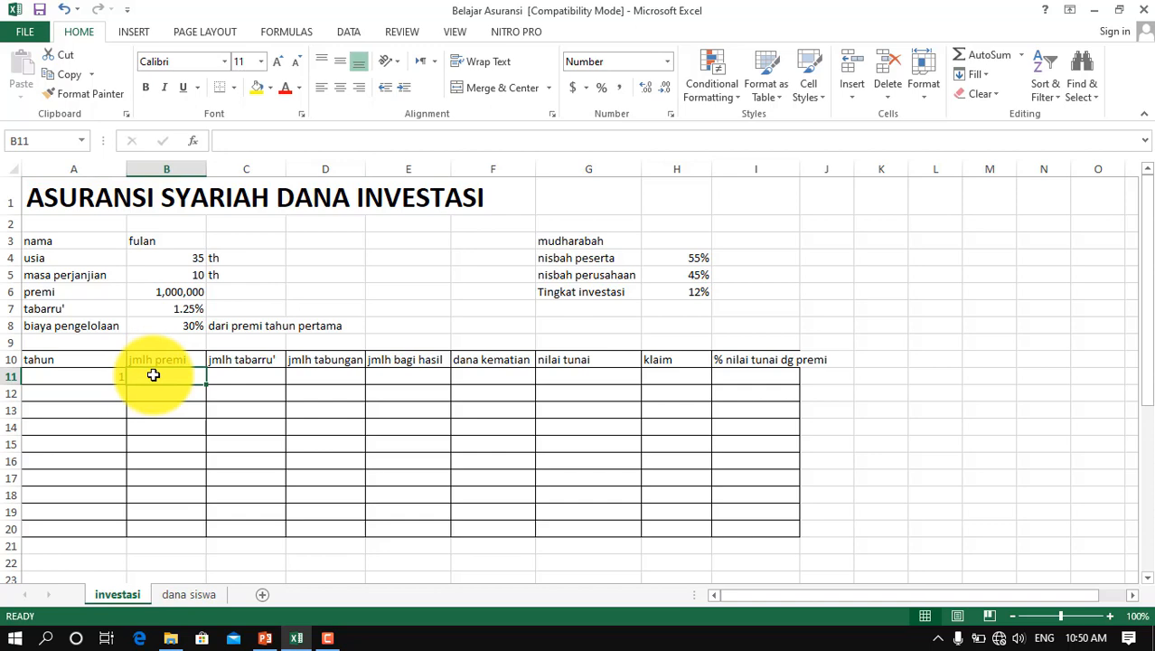
# Check the jmlh premi rule on the PowerPoint slide and enter =B6*A11 in cell B11 of the Excel sheet
pyautogui.click(265, 636)
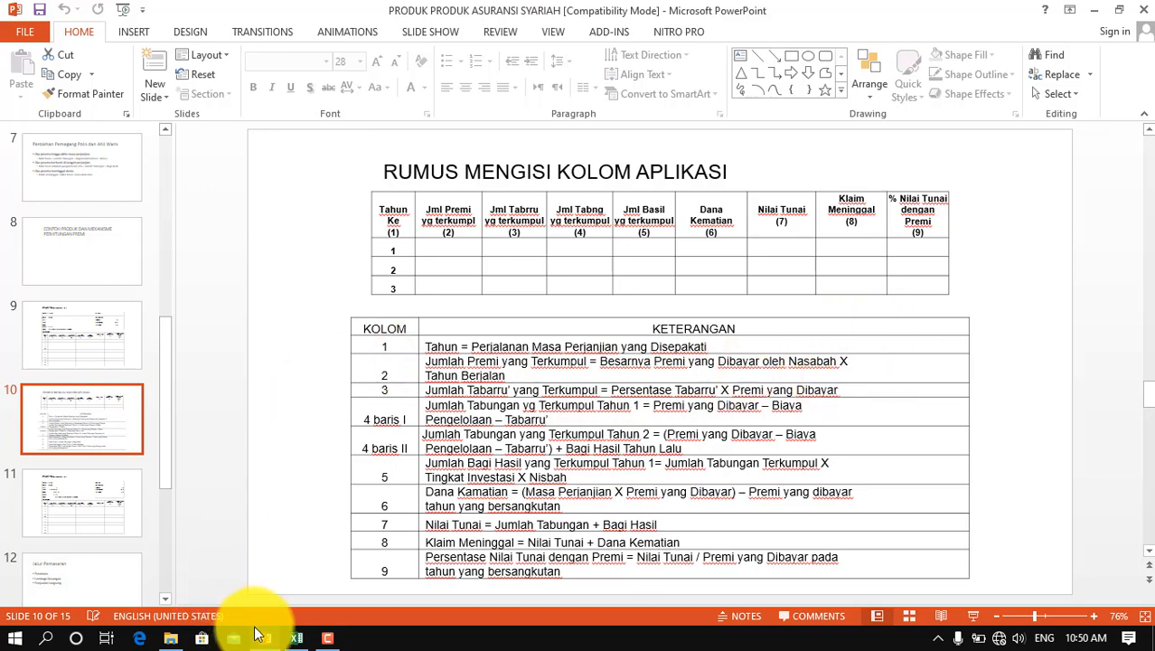
pyautogui.click(296, 638)
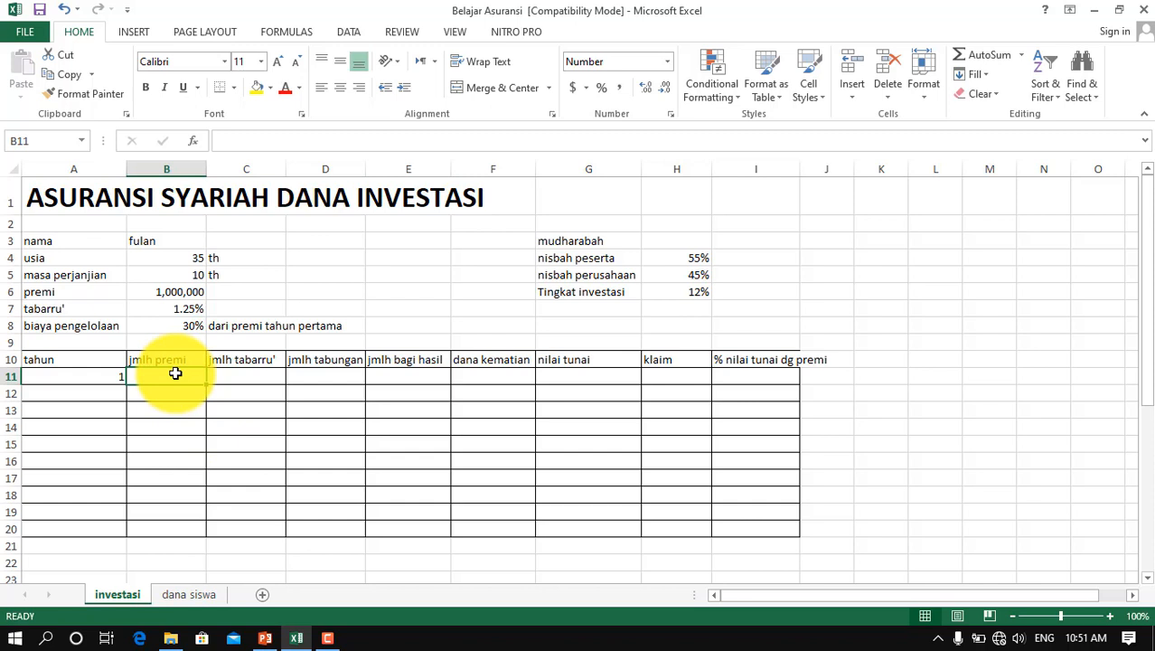
pyautogui.write('=')
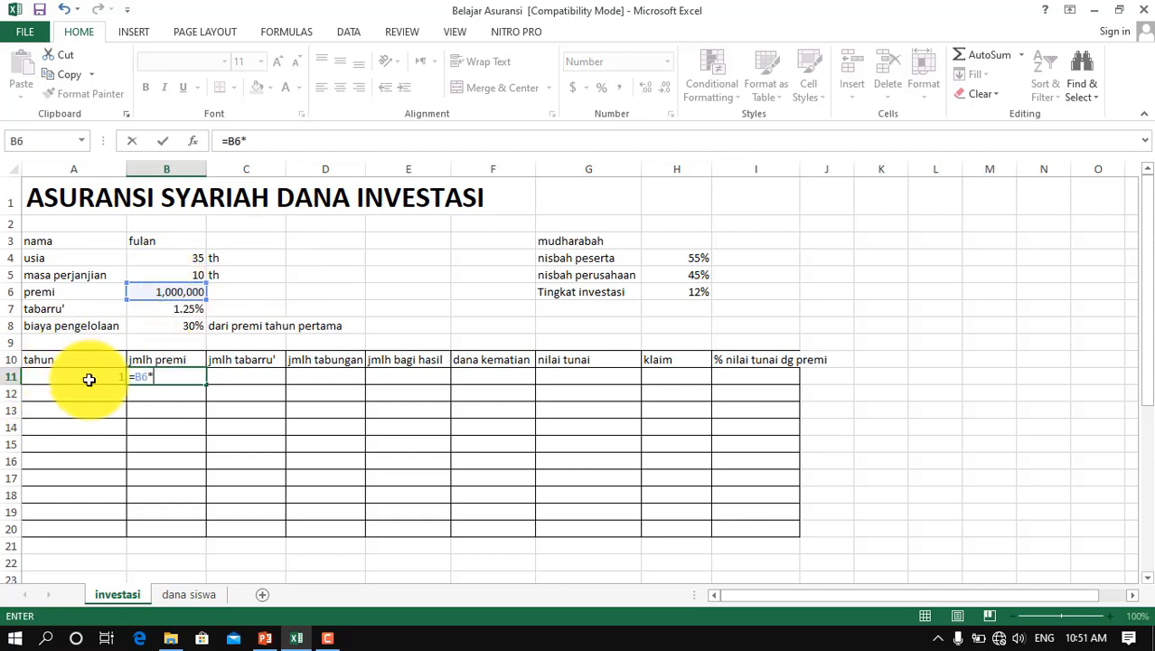
pyautogui.press('Return')
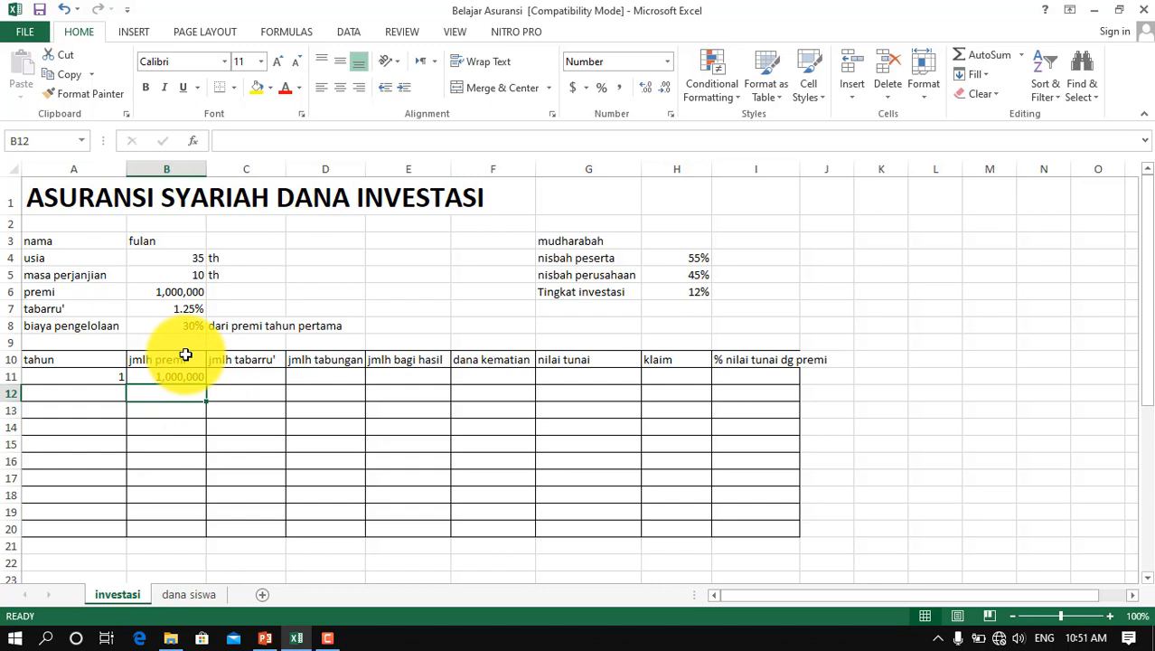
# Check the jmlh tabarru' rule on the PowerPoint slide and enter =B7*B11 in cell C11 of the Excel sheet
pyautogui.click(271, 376)
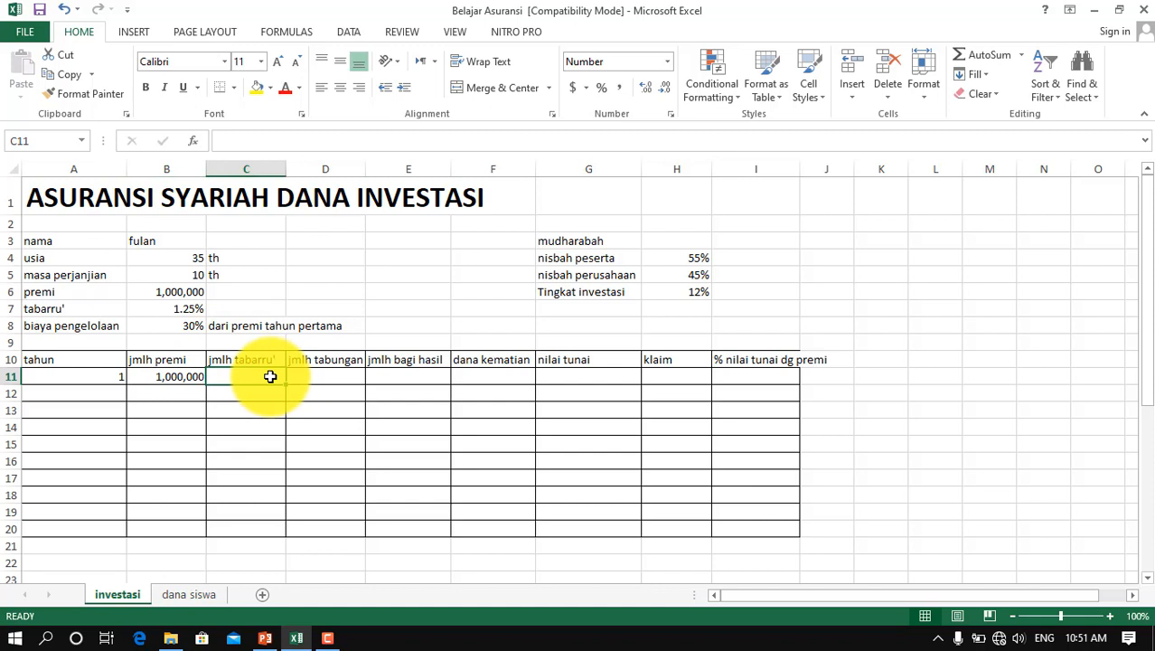
pyautogui.click(189, 381)
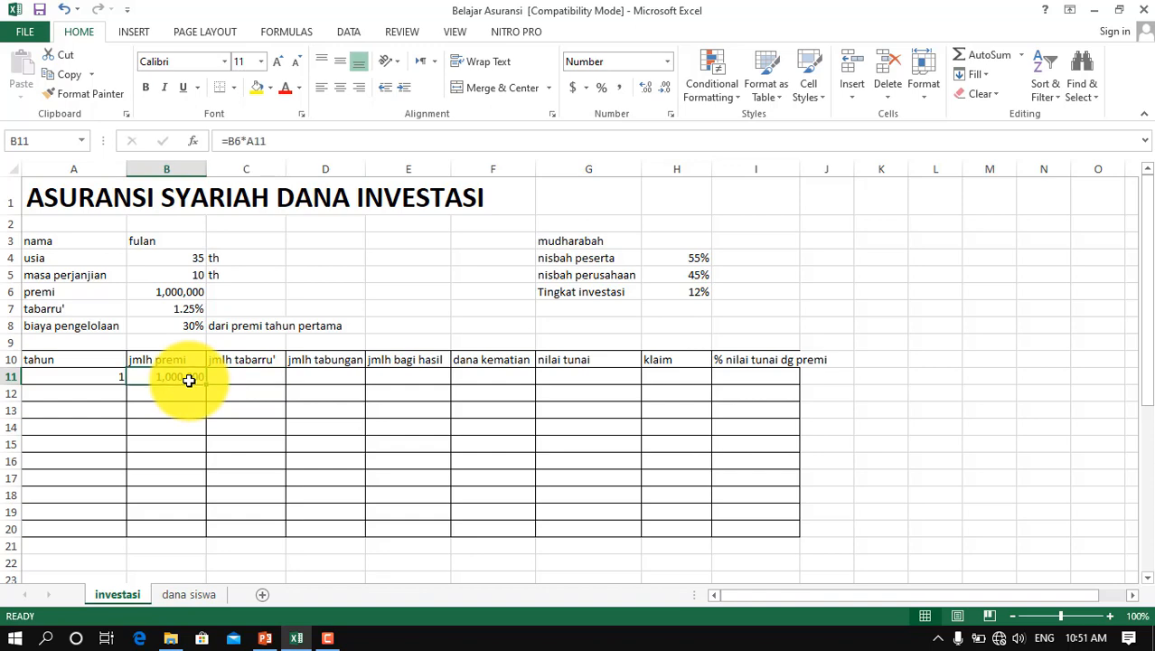
pyautogui.click(227, 377)
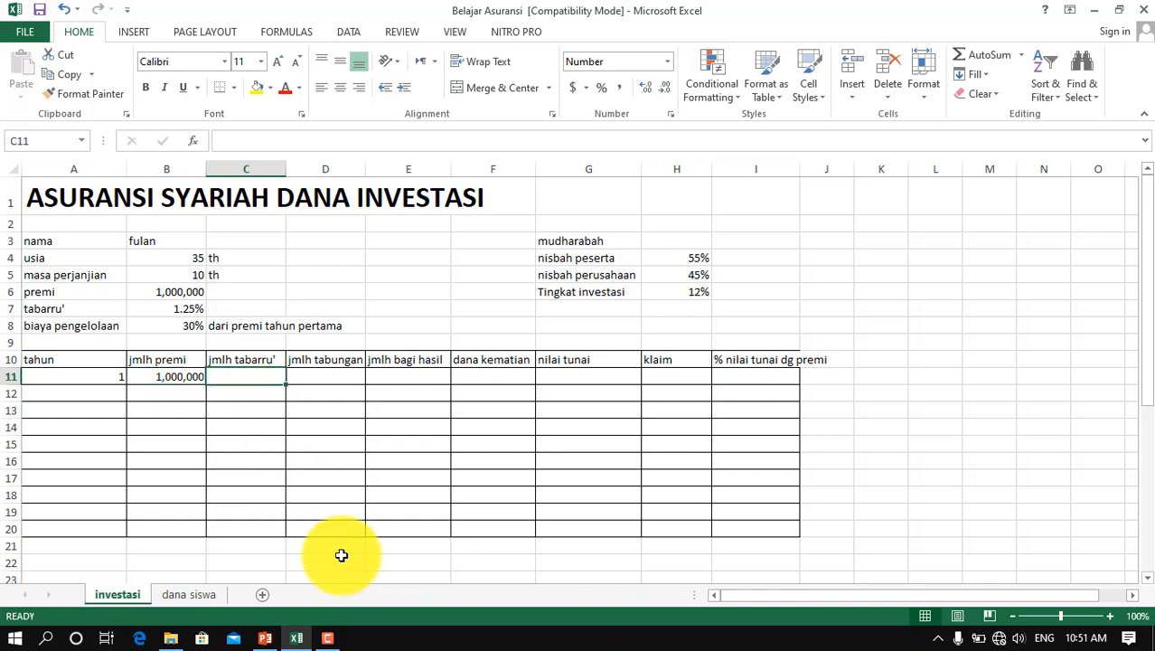
pyautogui.click(264, 639)
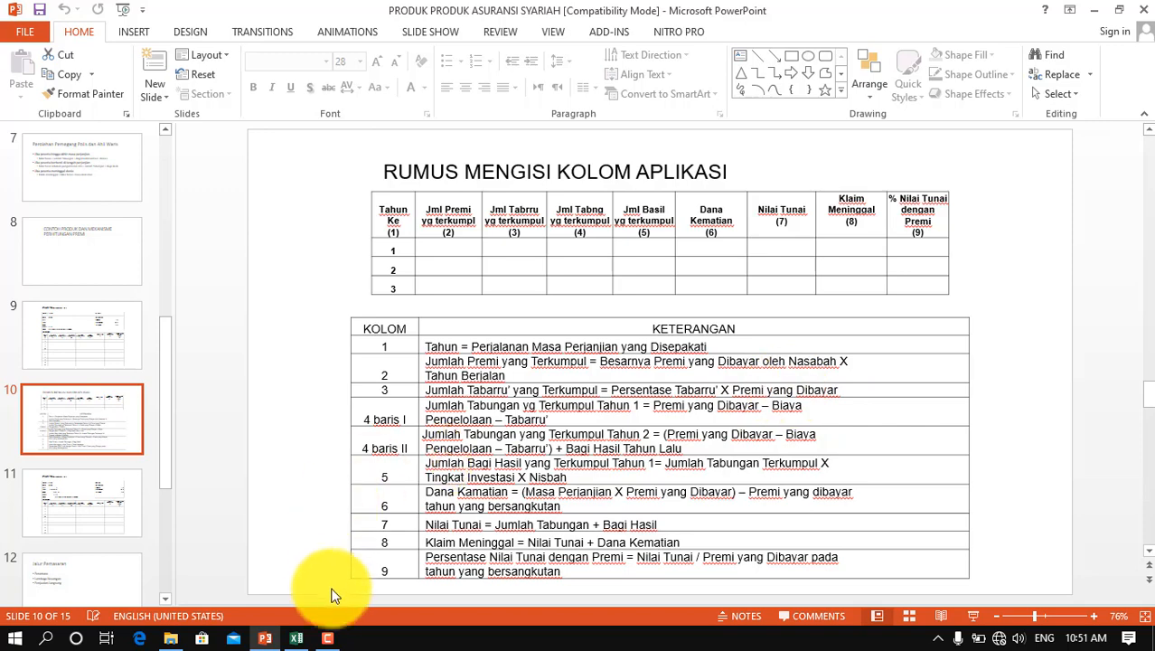
pyautogui.click(299, 639)
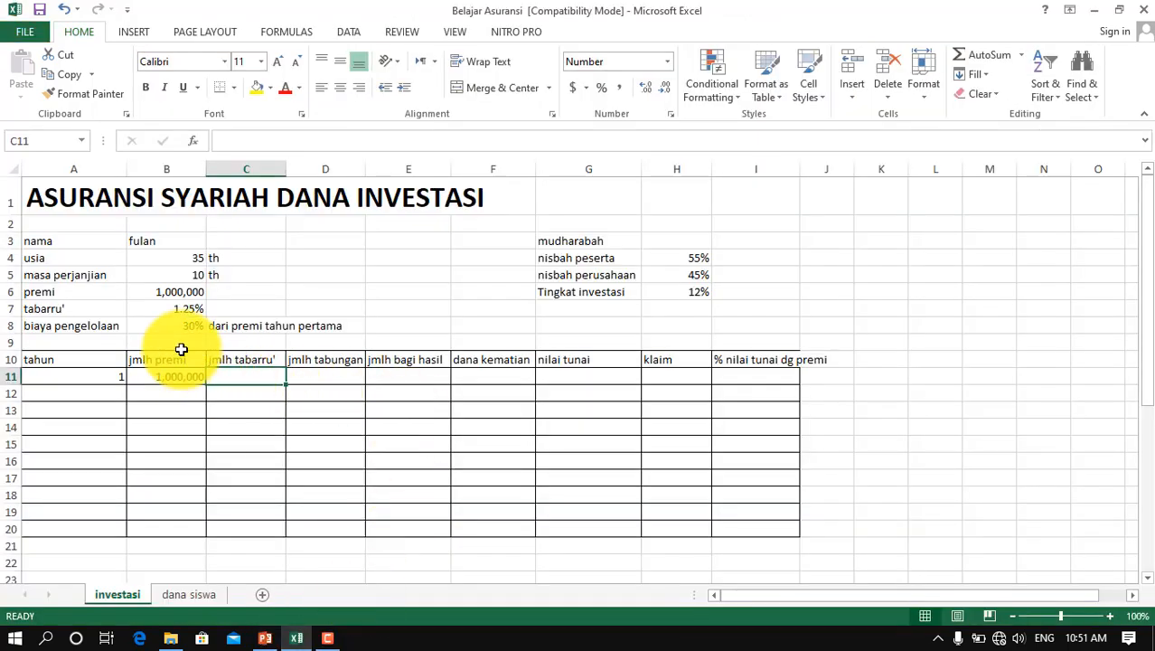
pyautogui.write('=')
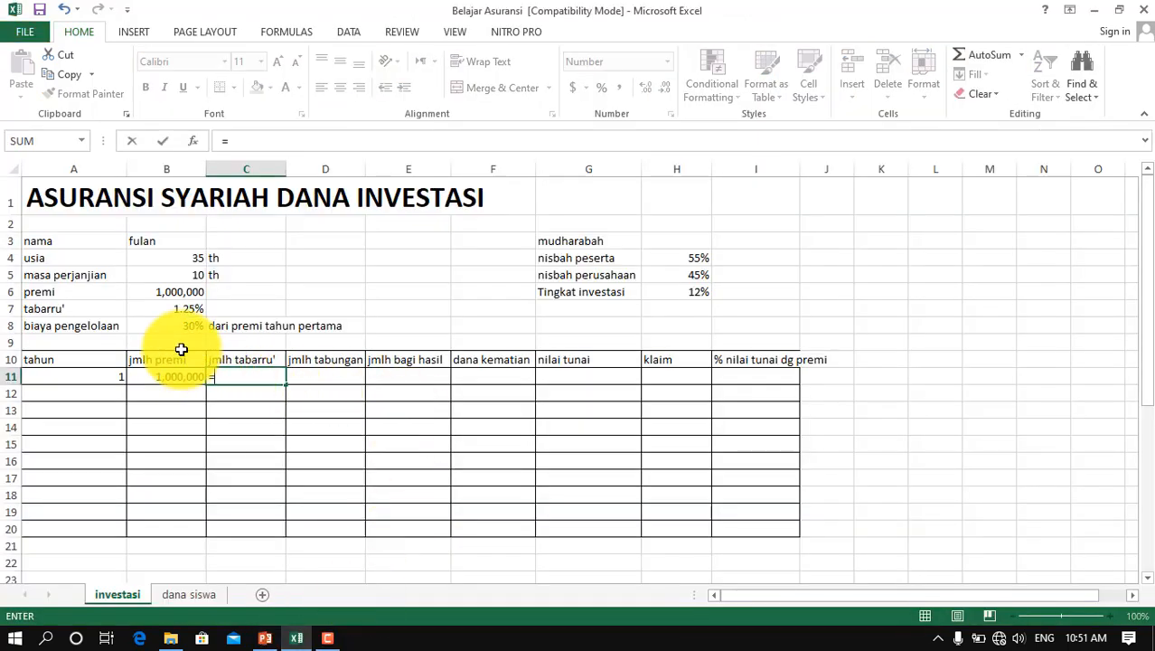
pyautogui.click(182, 308)
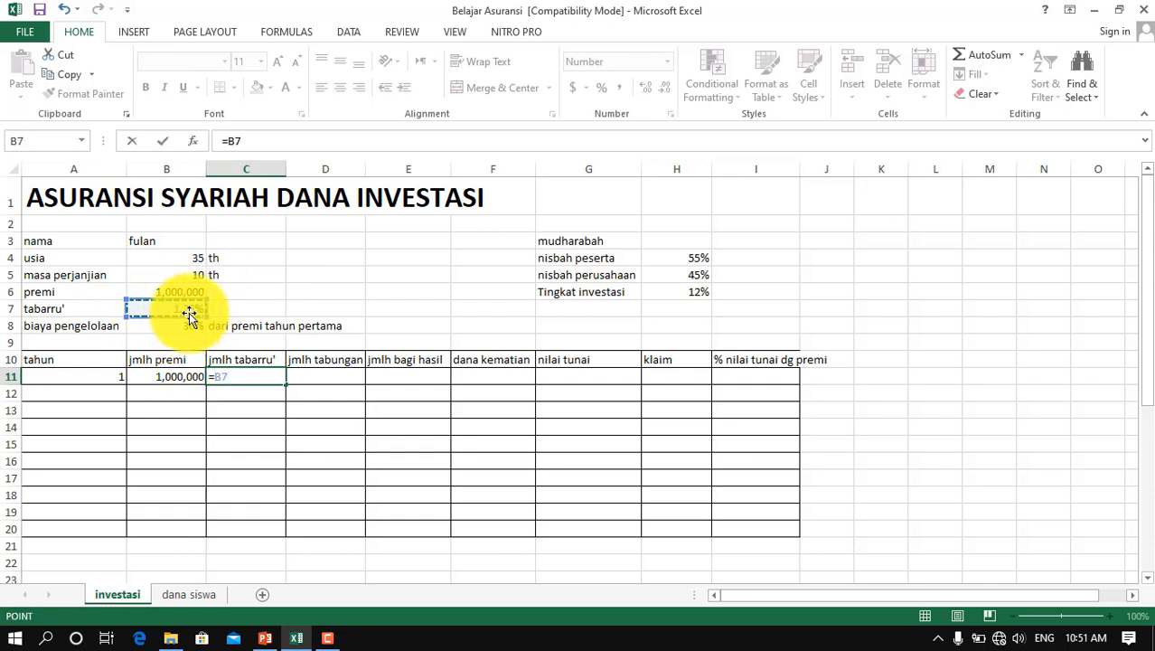
pyautogui.write('*')
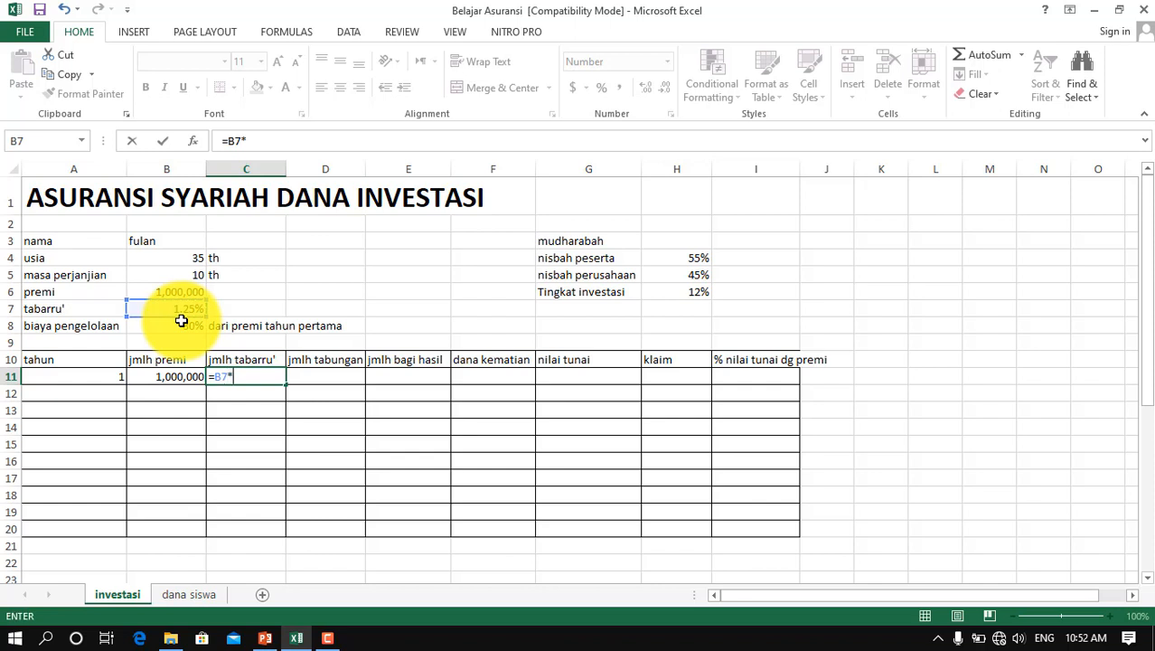
pyautogui.click(176, 378)
pyautogui.press('Return')
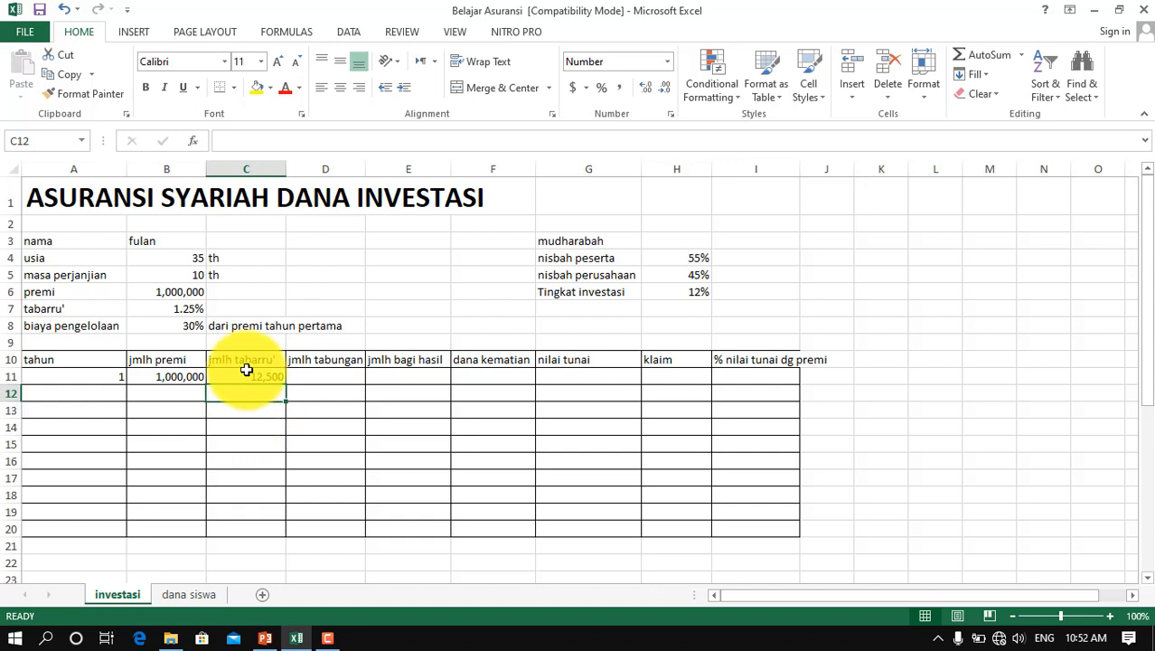
# Select the first jmlh tabungan cell, D11, and consult its year 1 formula on the PowerPoint slide before returning to Excel
pyautogui.click(317, 380)
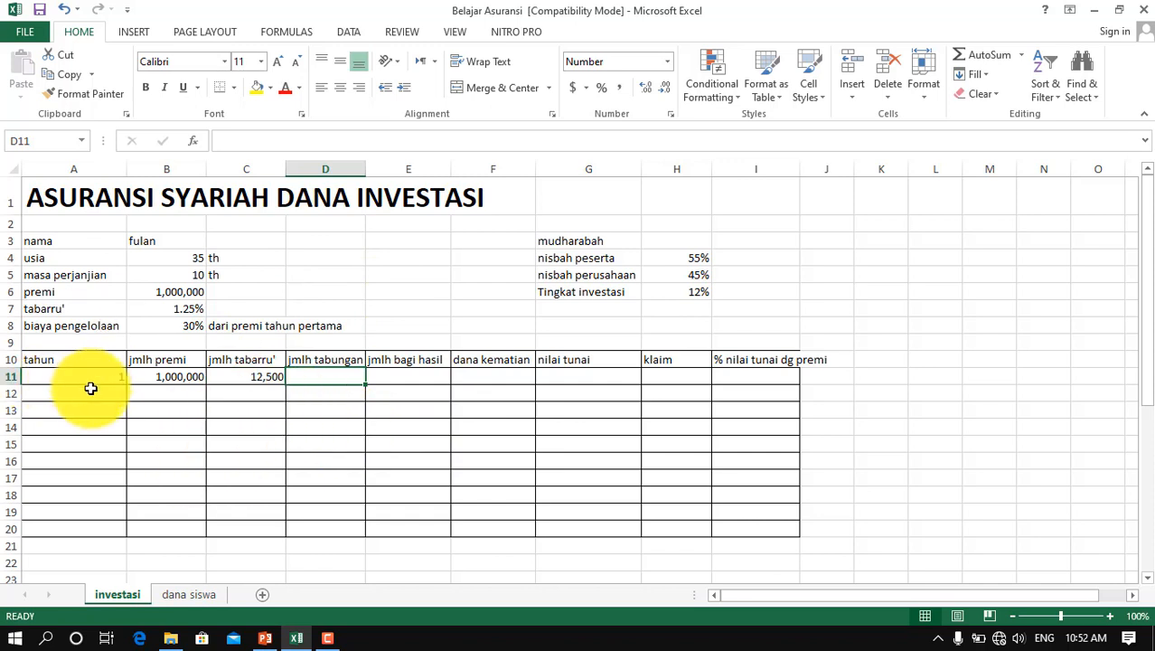
pyautogui.click(265, 638)
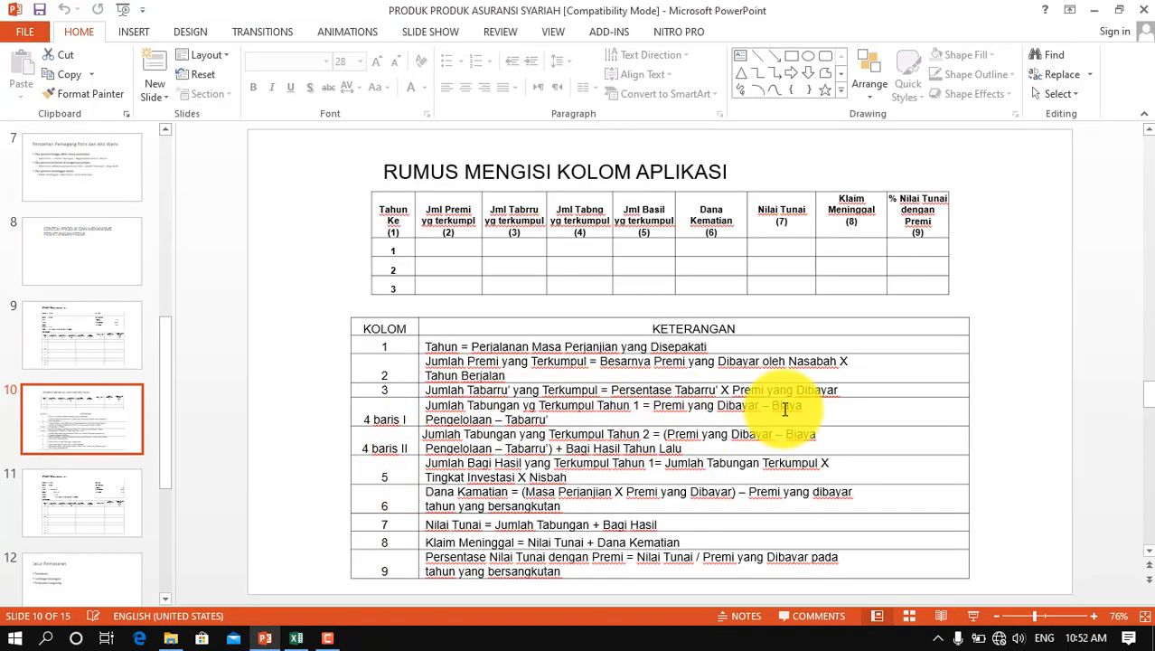
pyautogui.click(299, 637)
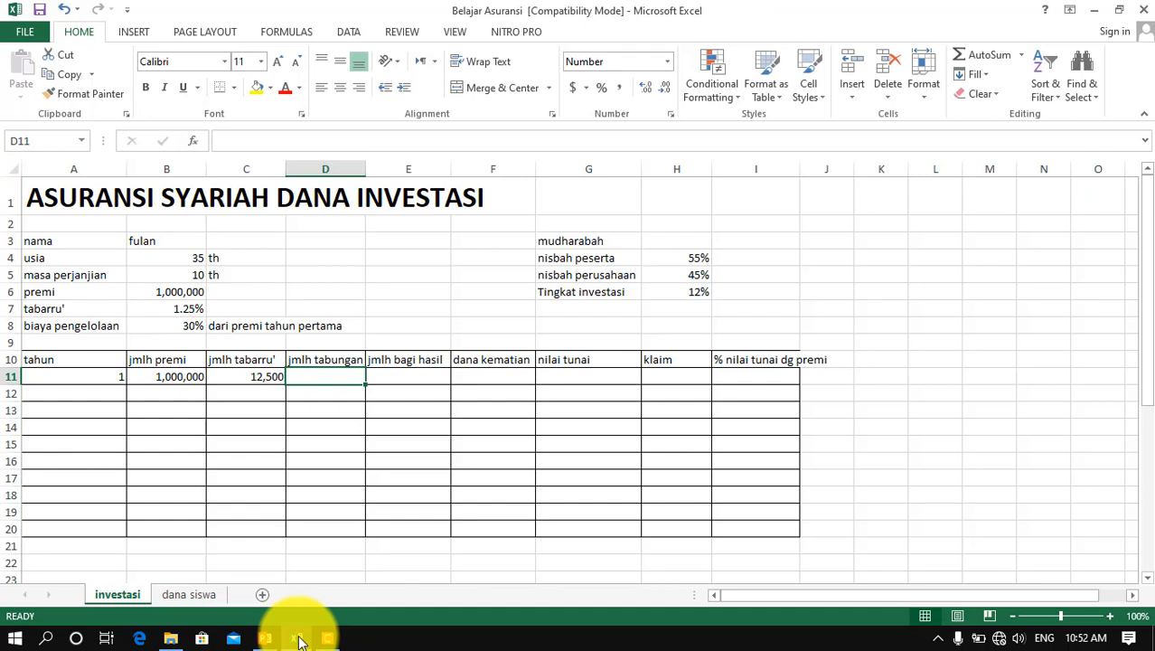
# Enter =B11-C11-(B8*B6) in D11 as the year 1 jmlh tabungan and review the cell's formula
pyautogui.write('=')
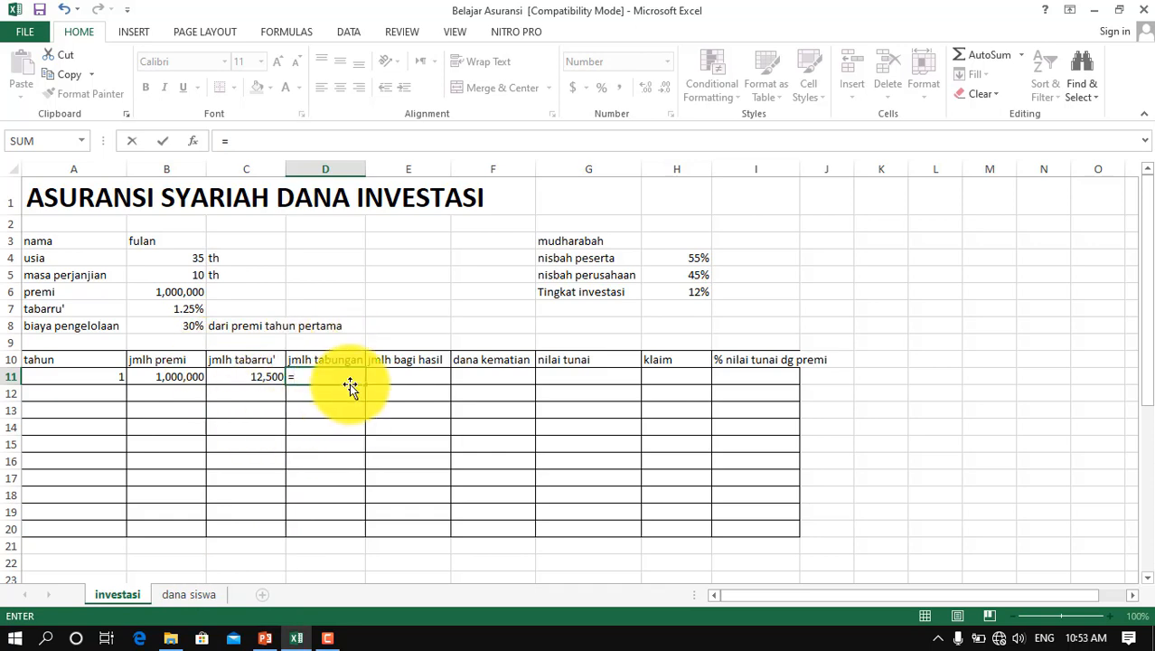
pyautogui.click(144, 378)
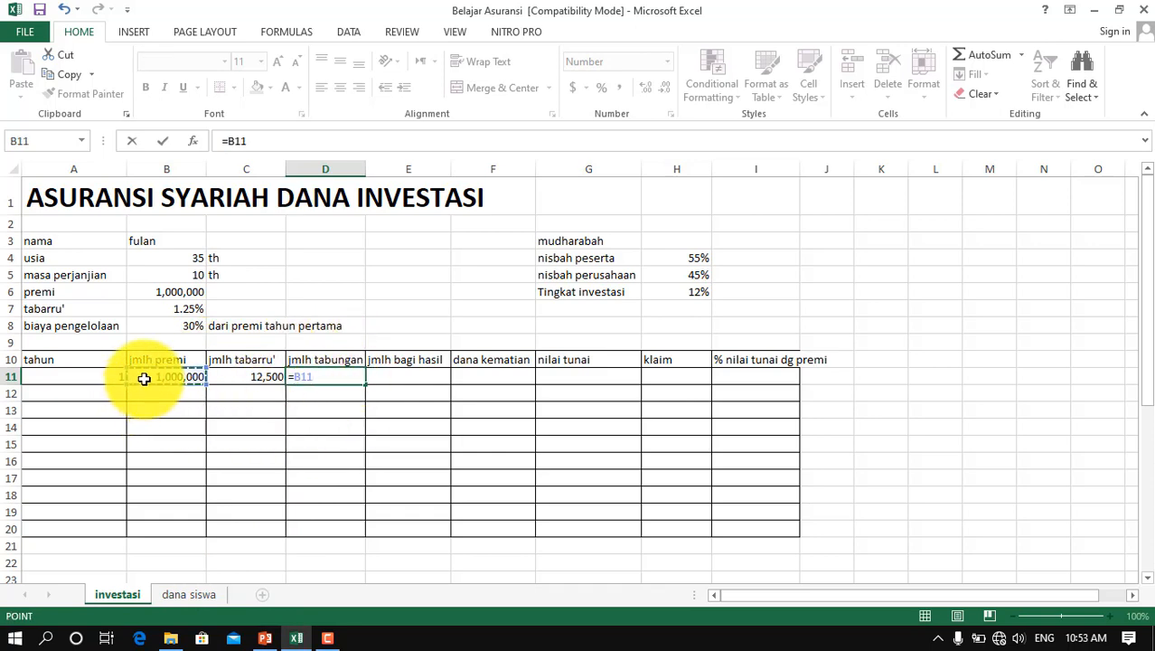
pyautogui.write('-')
pyautogui.click(245, 376)
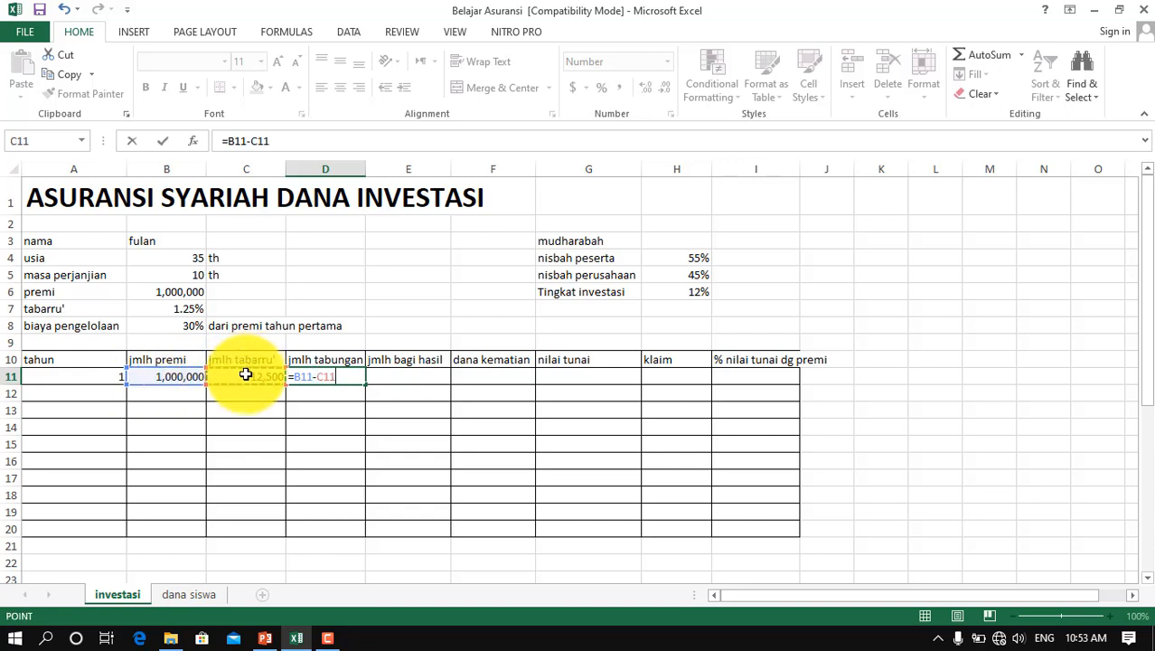
pyautogui.write('-')
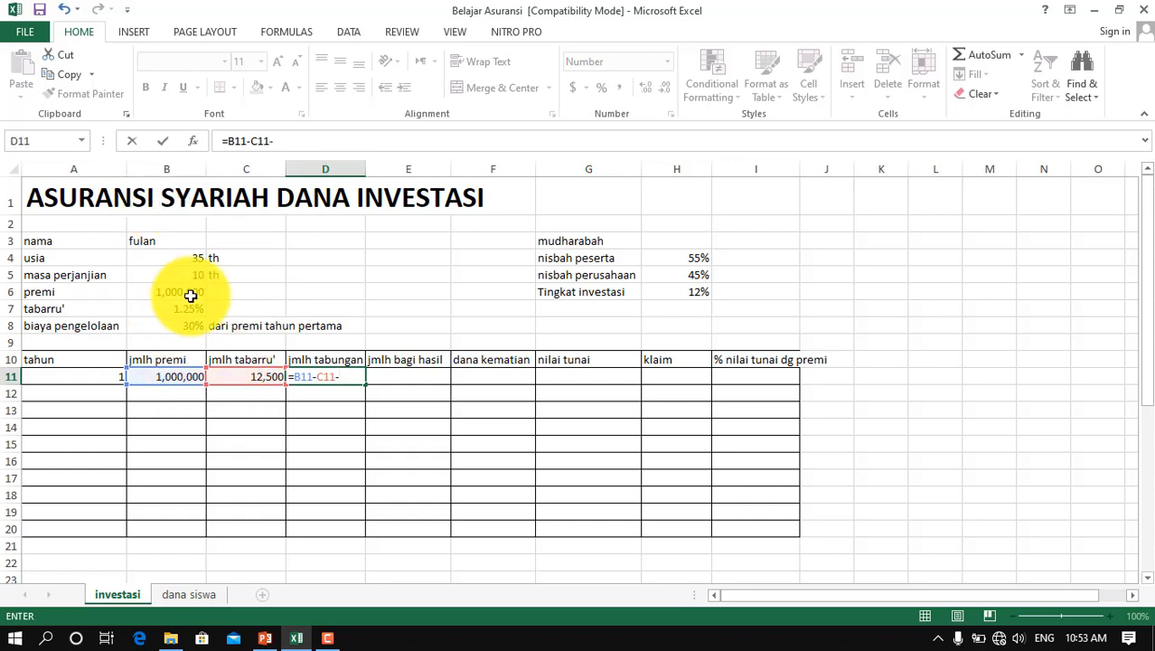
pyautogui.write('(')
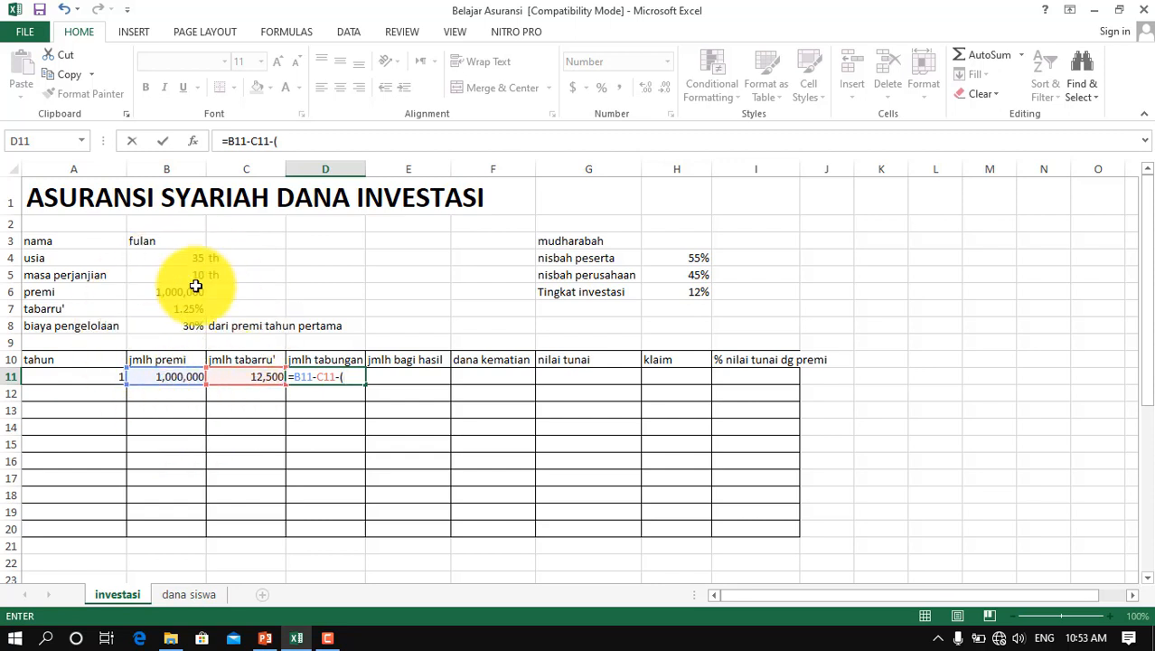
pyautogui.click(167, 323)
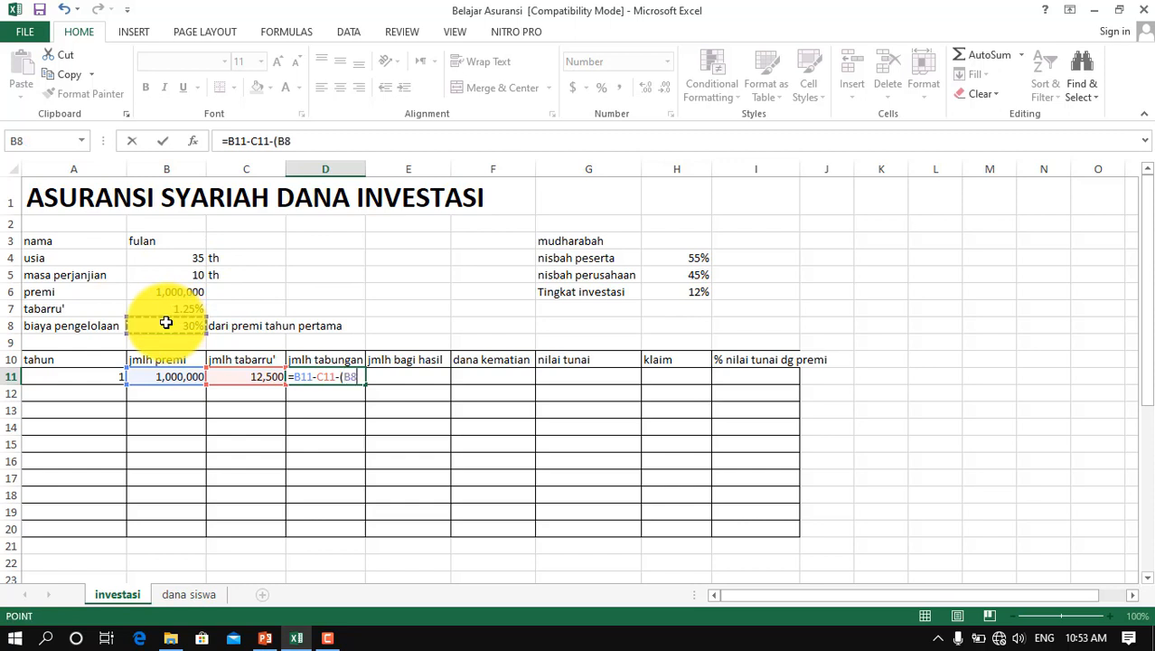
pyautogui.write('*')
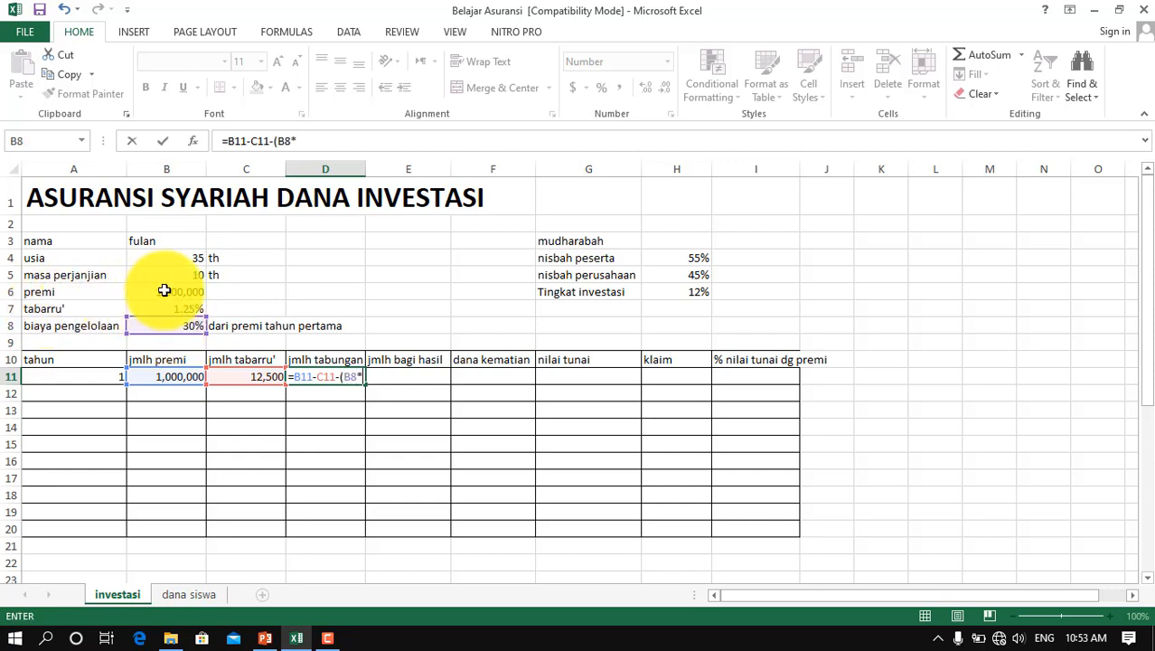
pyautogui.click(164, 290)
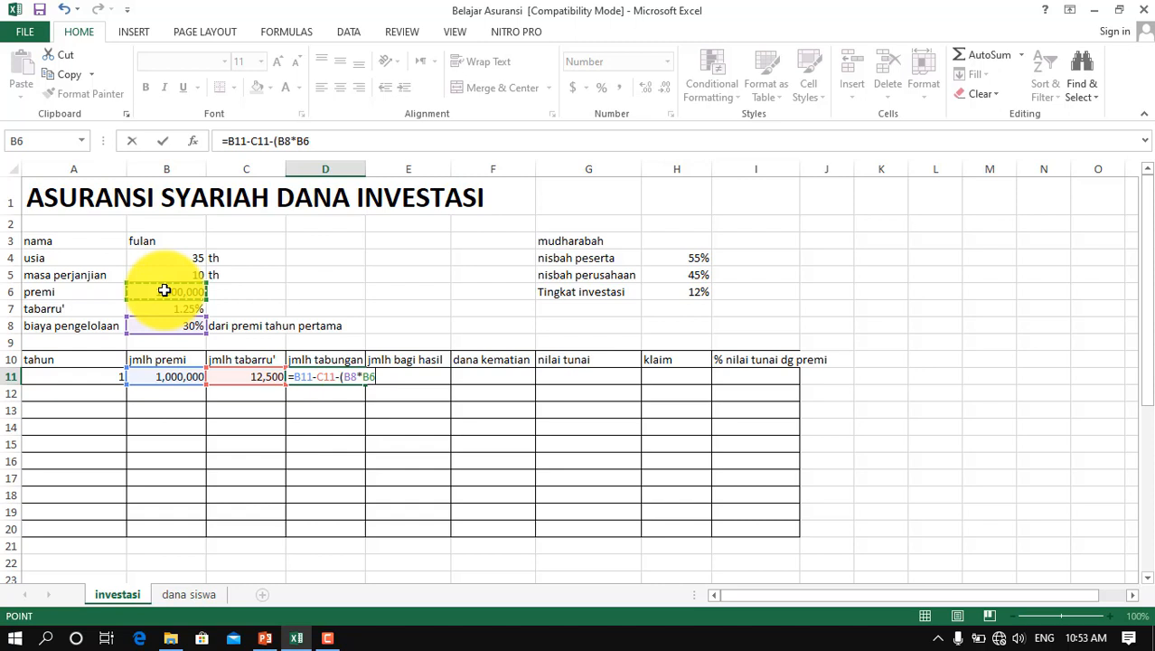
pyautogui.write(')')
pyautogui.press('Return')
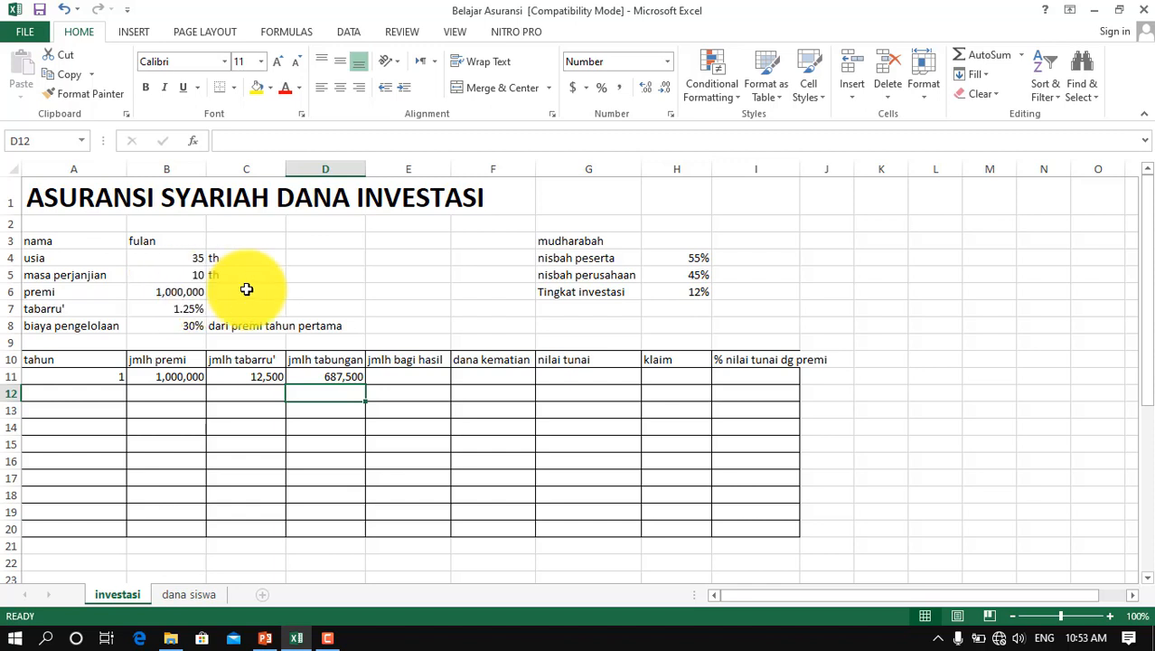
pyautogui.click(343, 376)
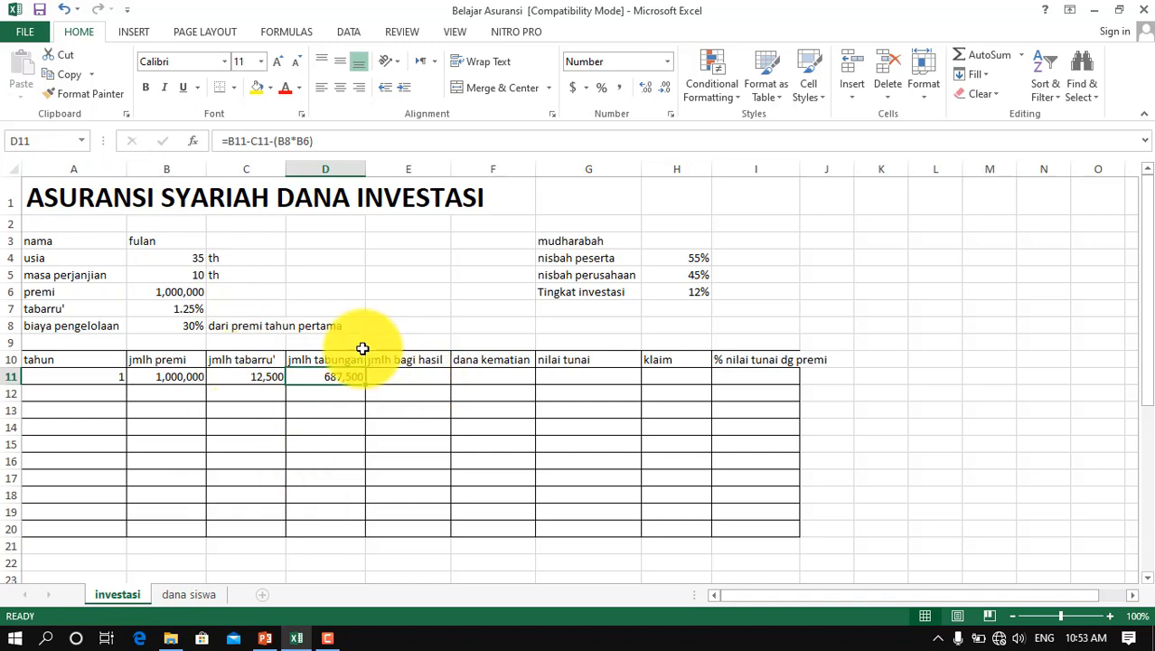
# Check the jmlh bagi hasil rule on the PowerPoint slide and enter =D11*H6*H4 in cell E11 of the Excel sheet
pyautogui.click(431, 383)
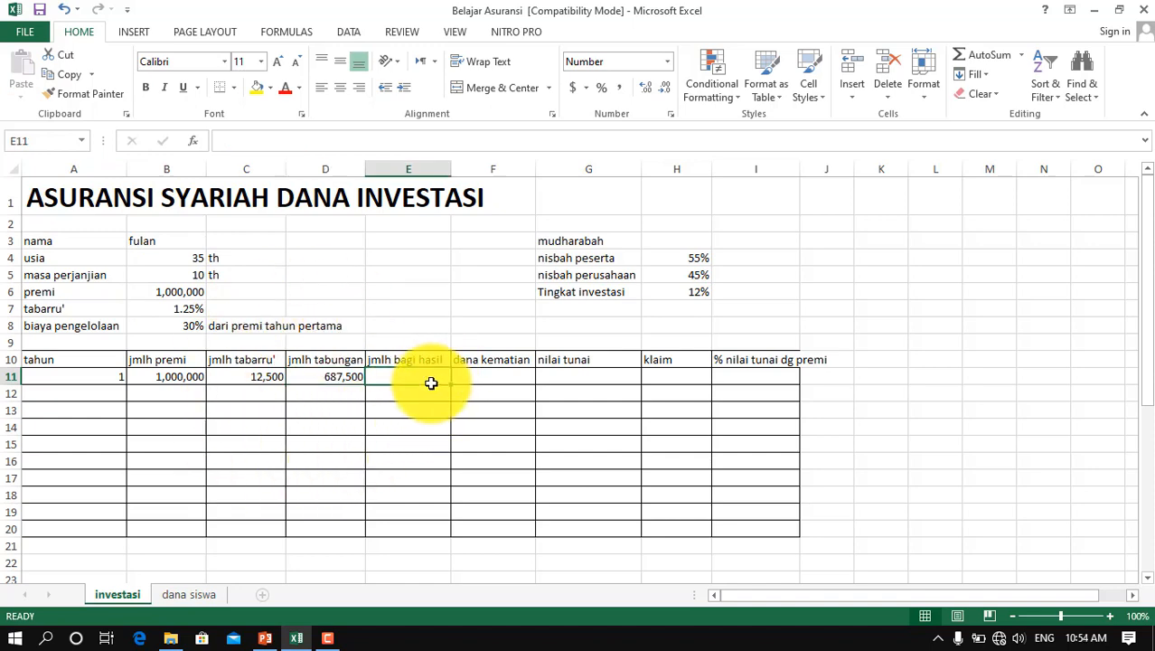
pyautogui.write('=')
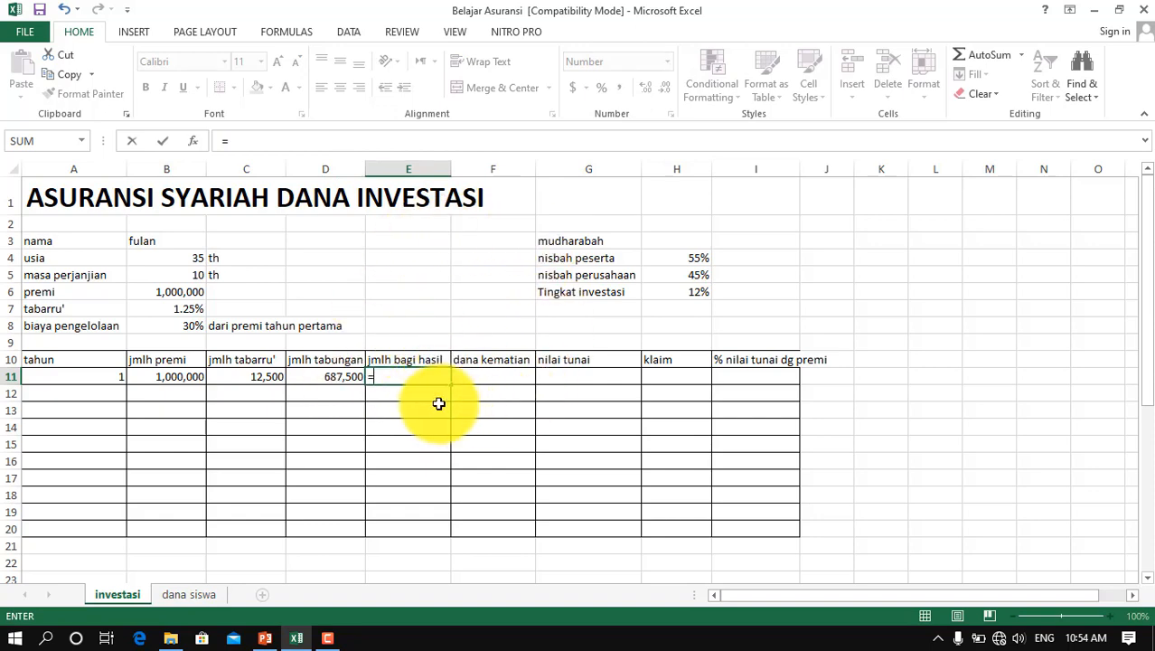
pyautogui.click(269, 638)
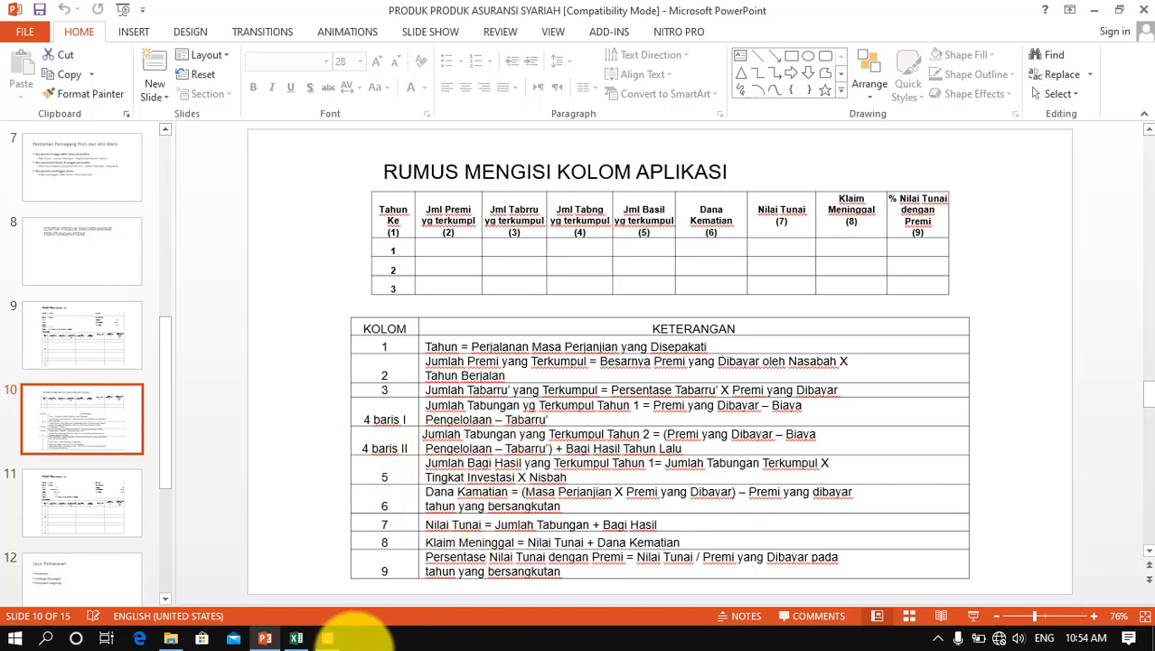
pyautogui.click(298, 639)
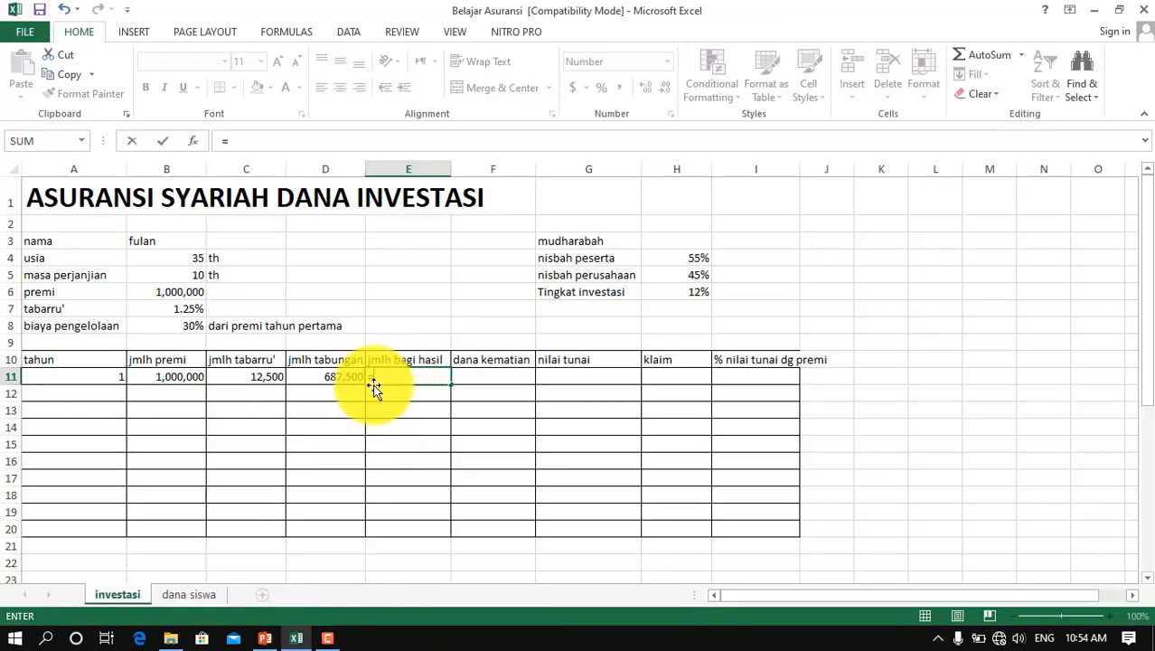
pyautogui.click(324, 375)
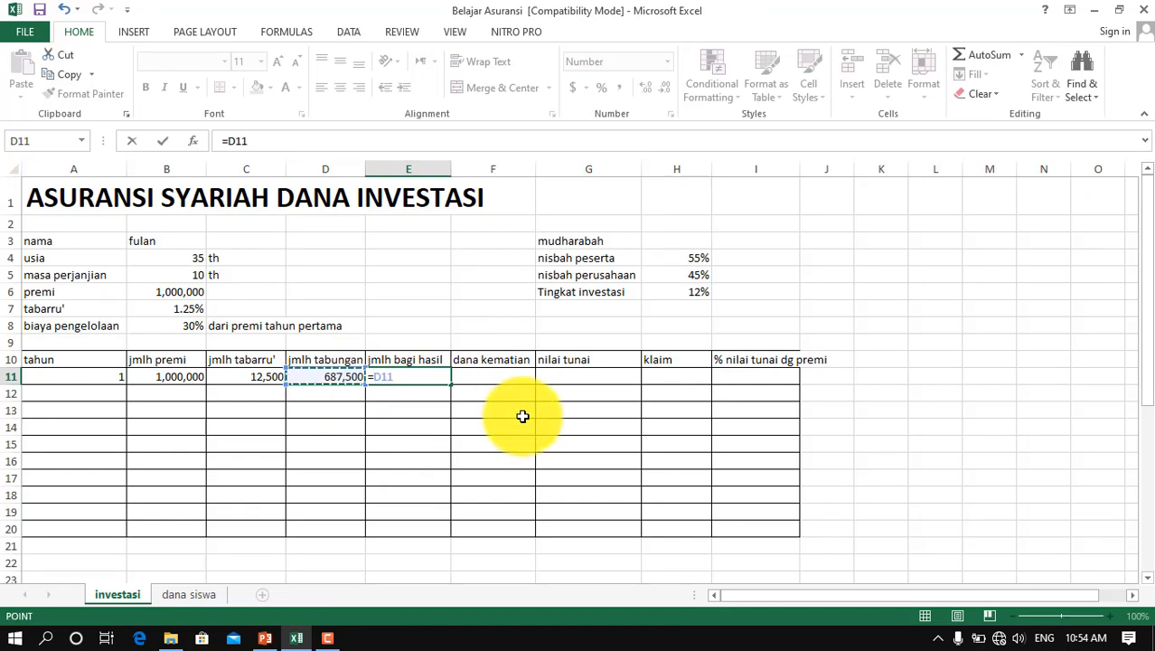
pyautogui.write('*')
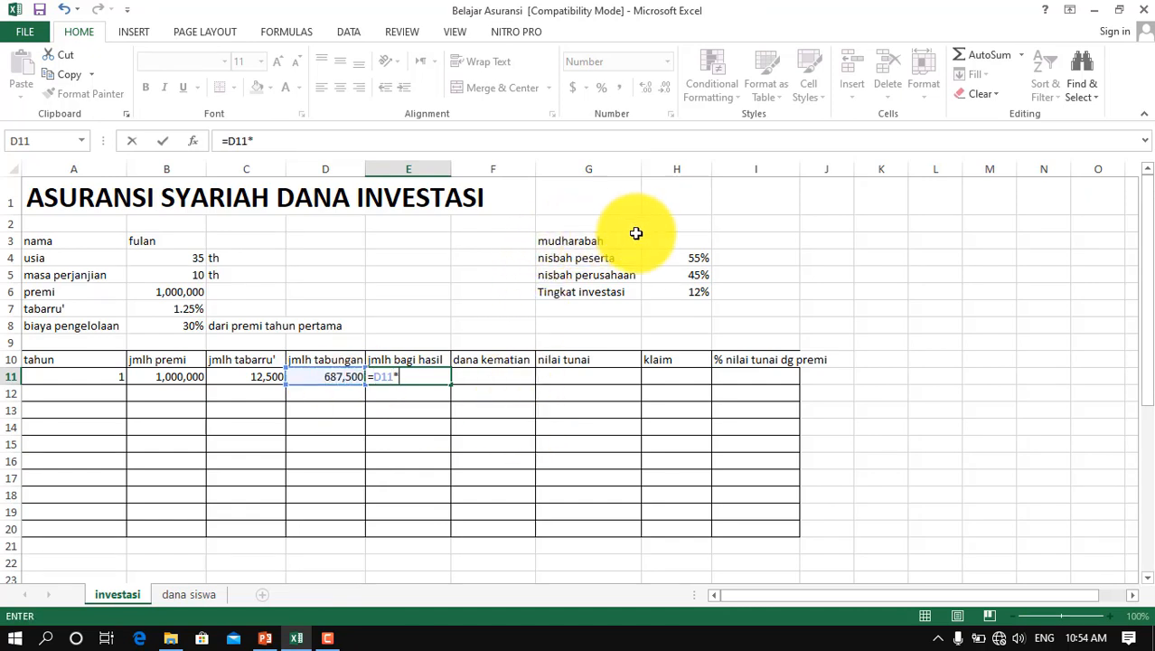
pyautogui.click(703, 290)
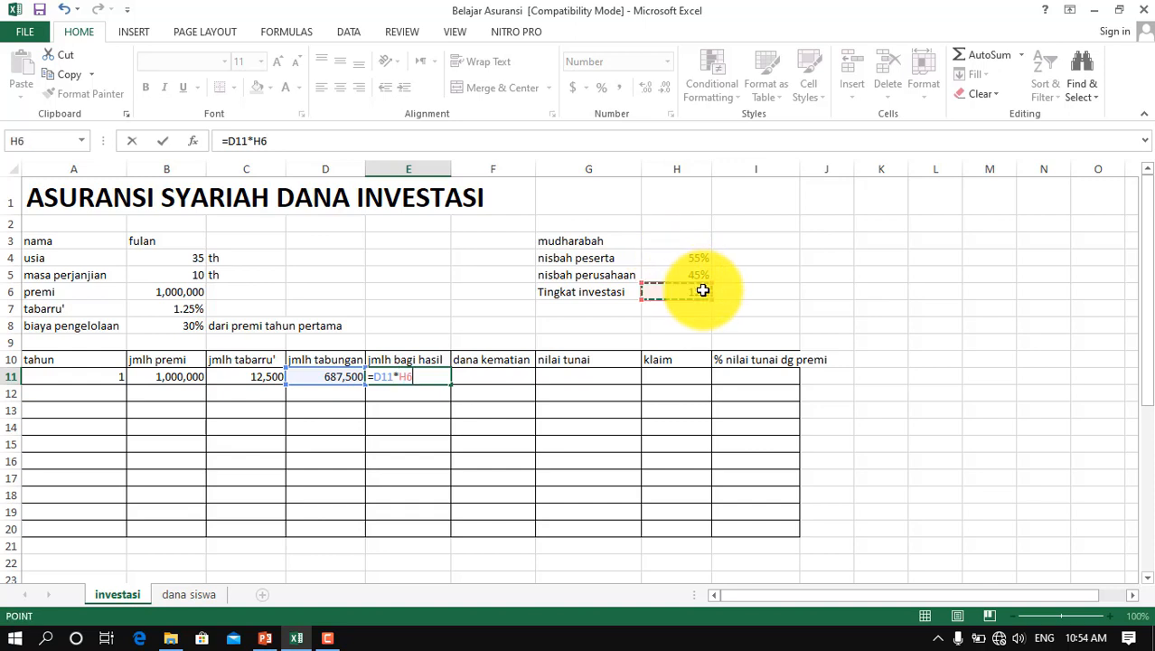
pyautogui.write('*')
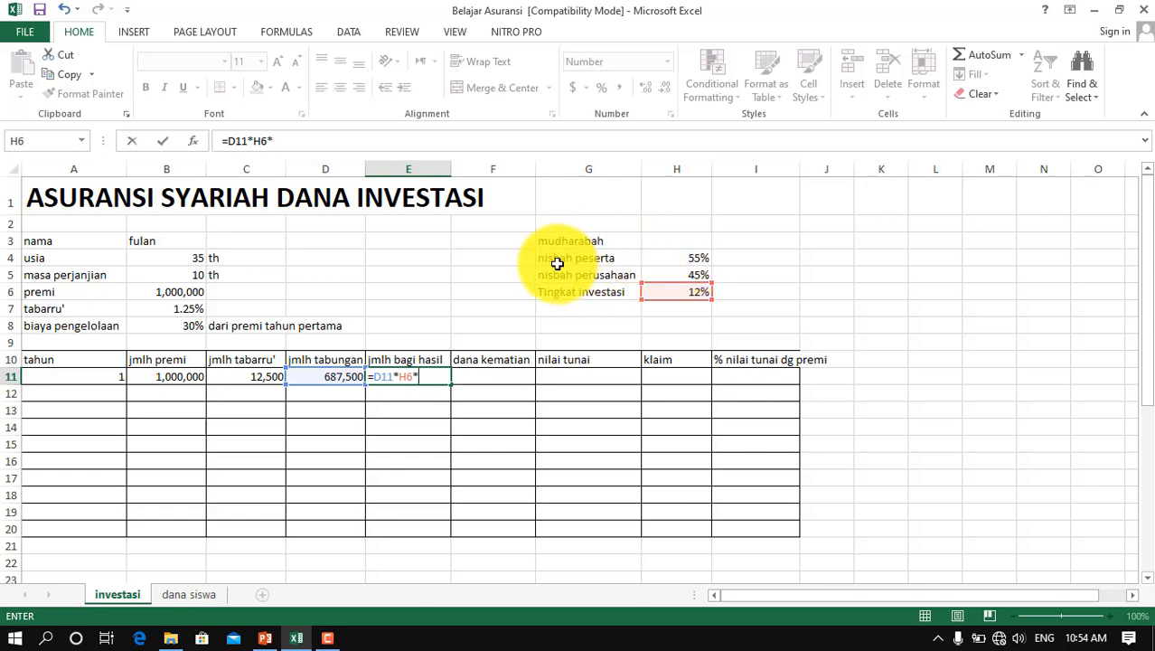
pyautogui.click(681, 257)
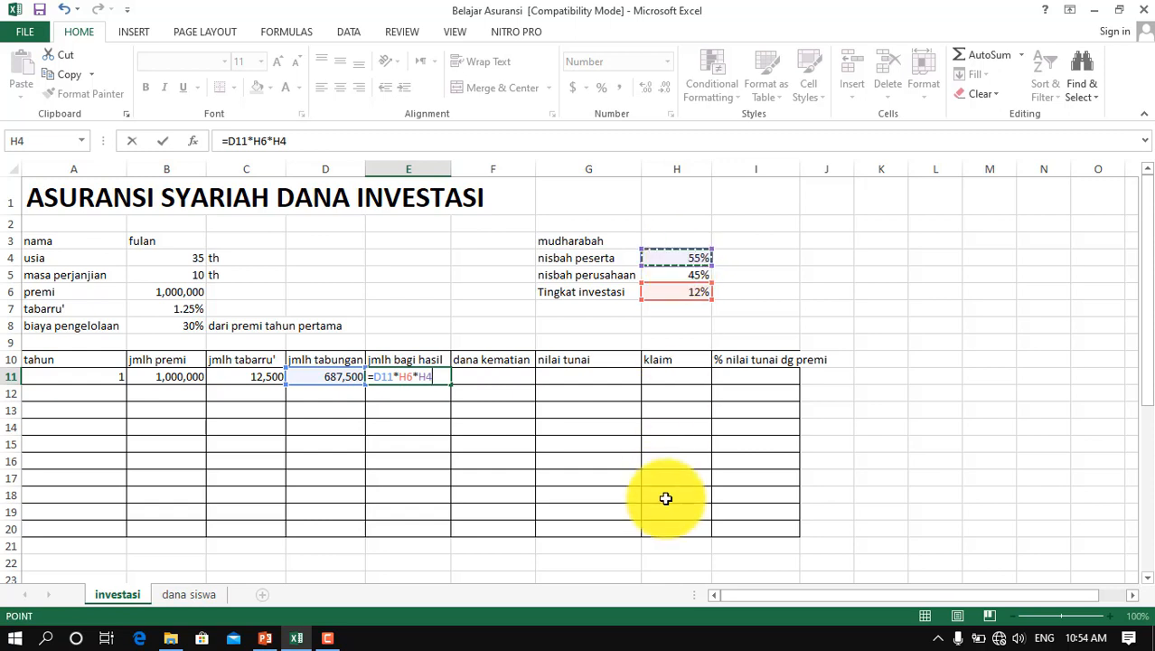
pyautogui.press('Return')
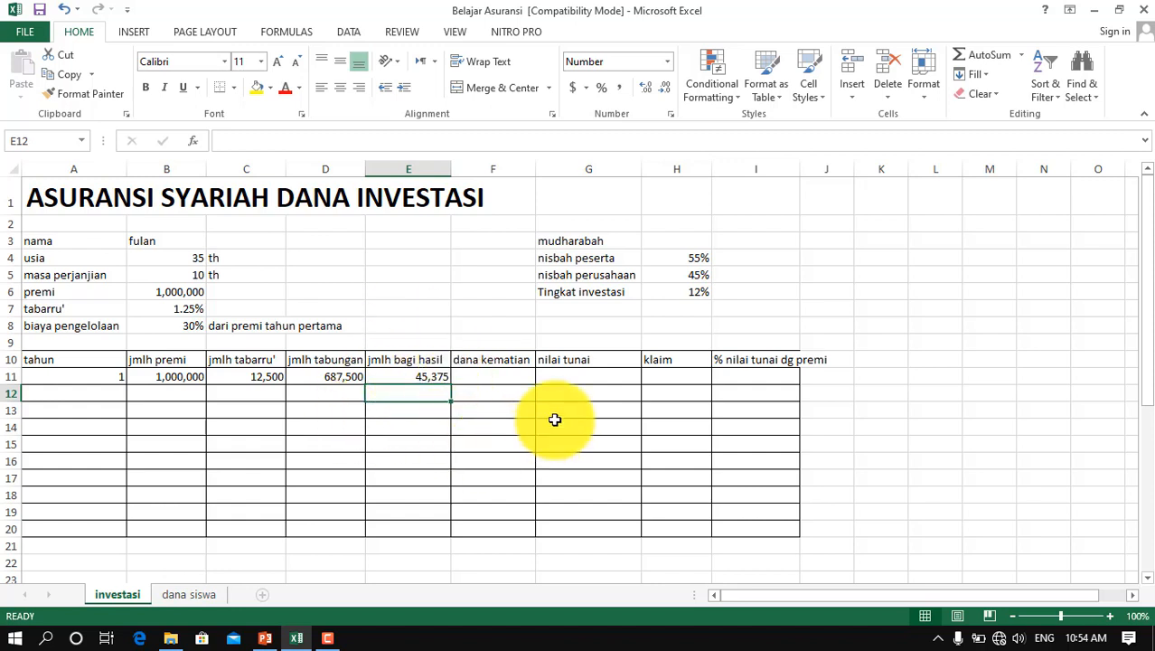
# Check the dana kematian rule on the PowerPoint slide and enter =(B5*B6)-B11 in cell F11 of the Excel sheet
pyautogui.click(521, 376)
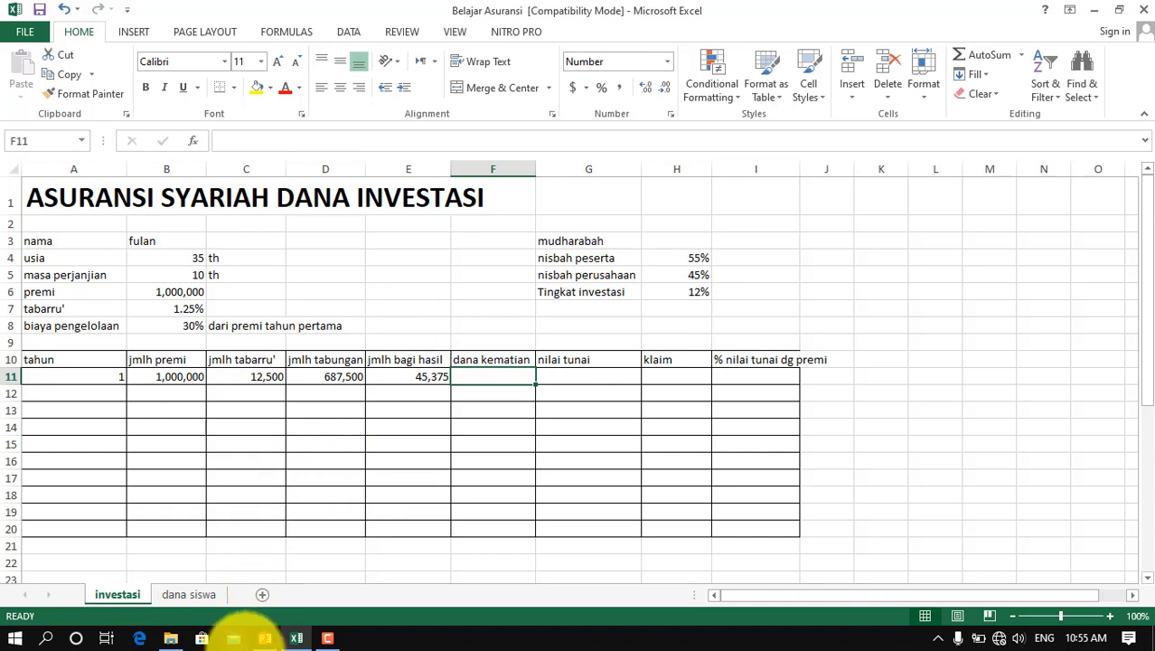
pyautogui.click(264, 638)
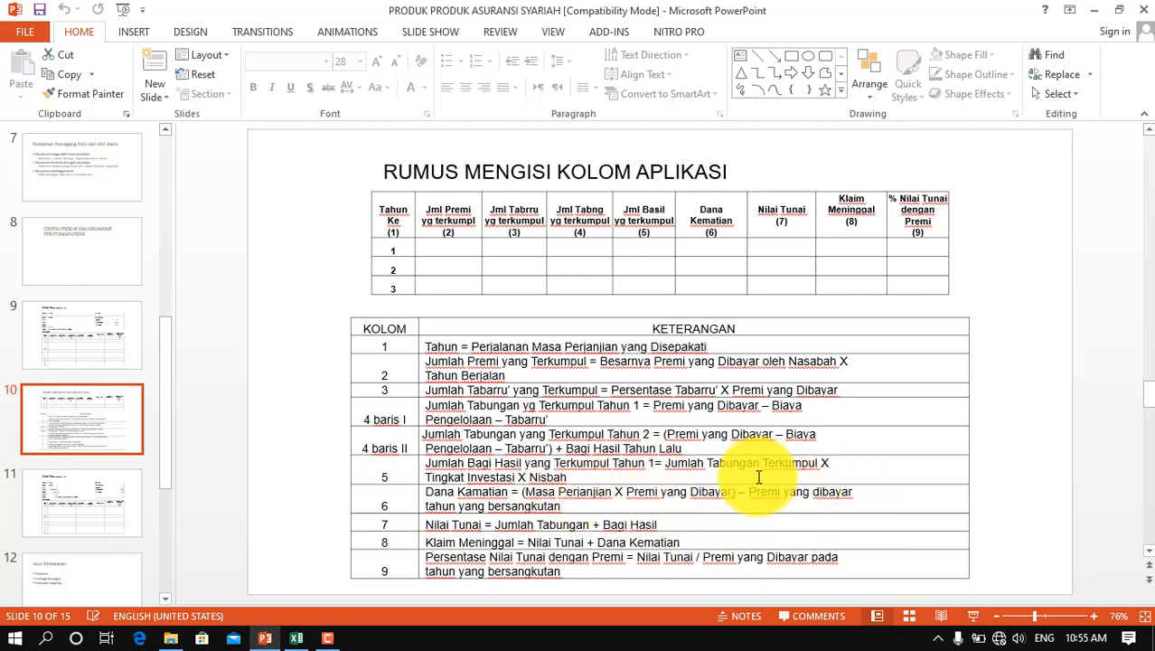
pyautogui.click(309, 638)
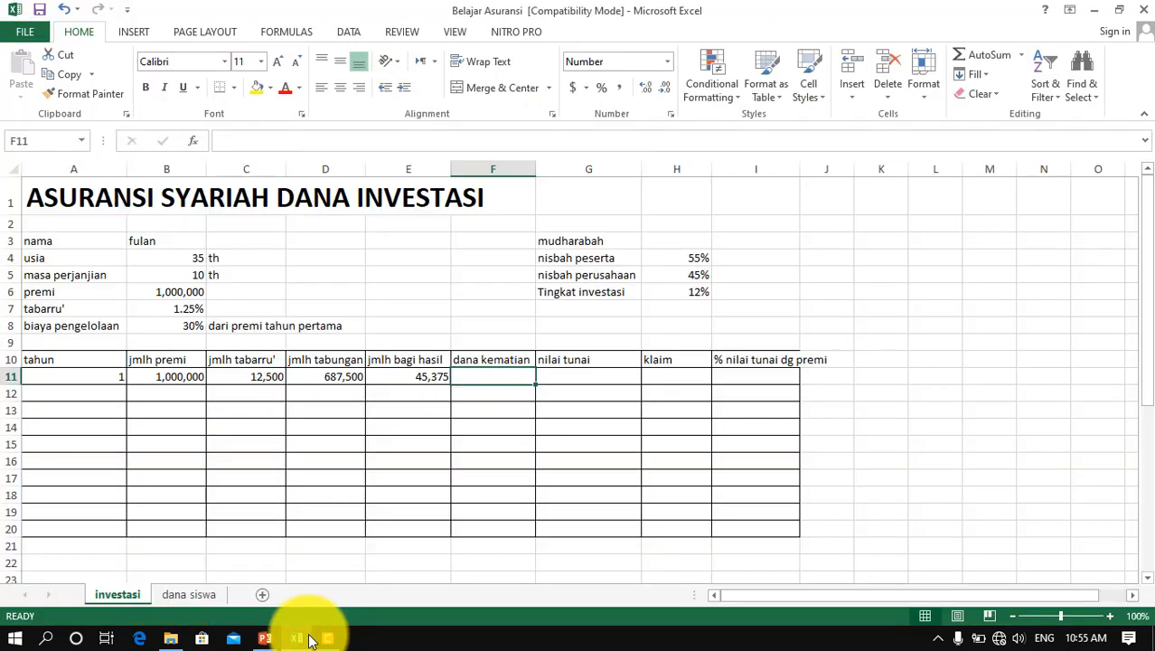
pyautogui.write('=')
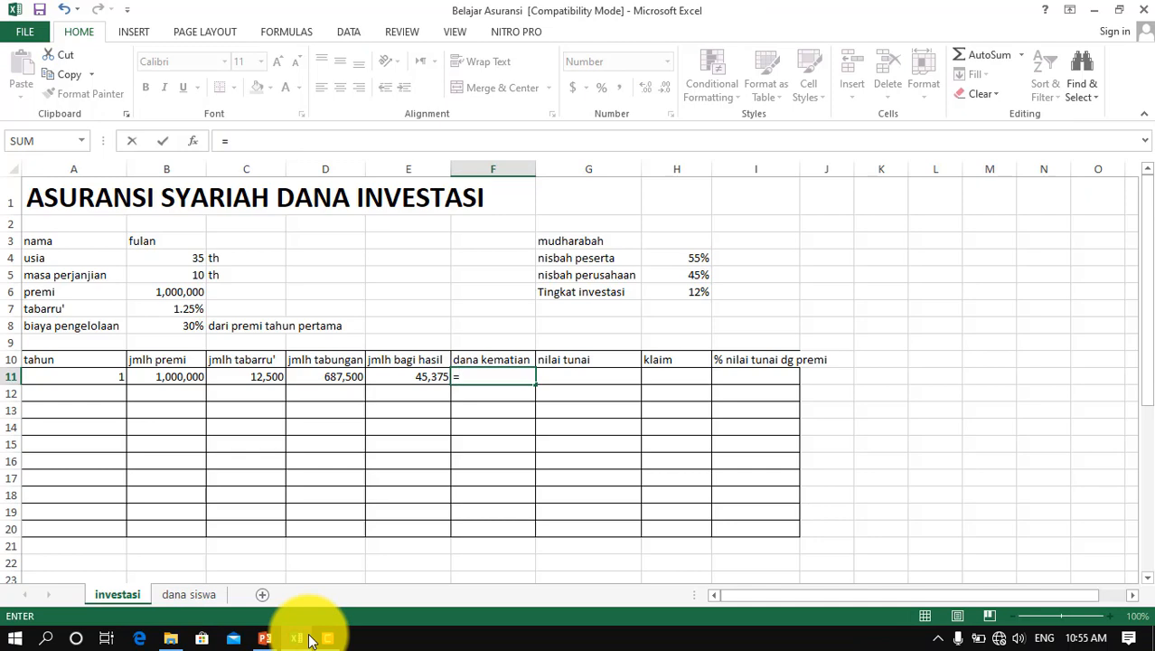
pyautogui.click(174, 269)
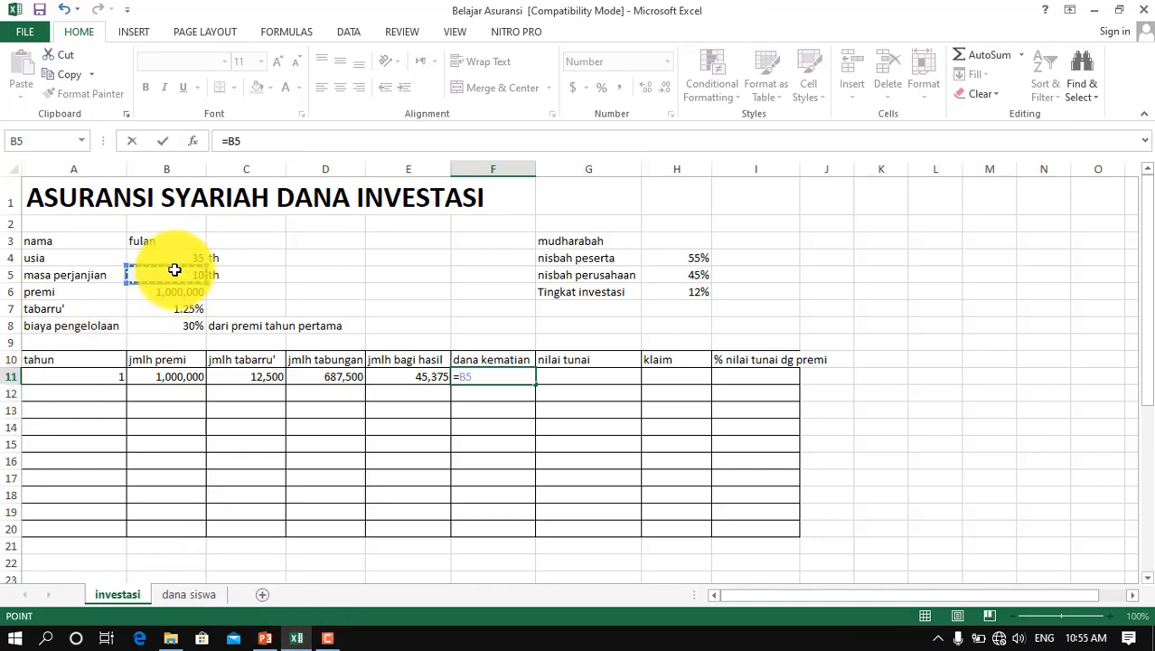
pyautogui.click(231, 141)
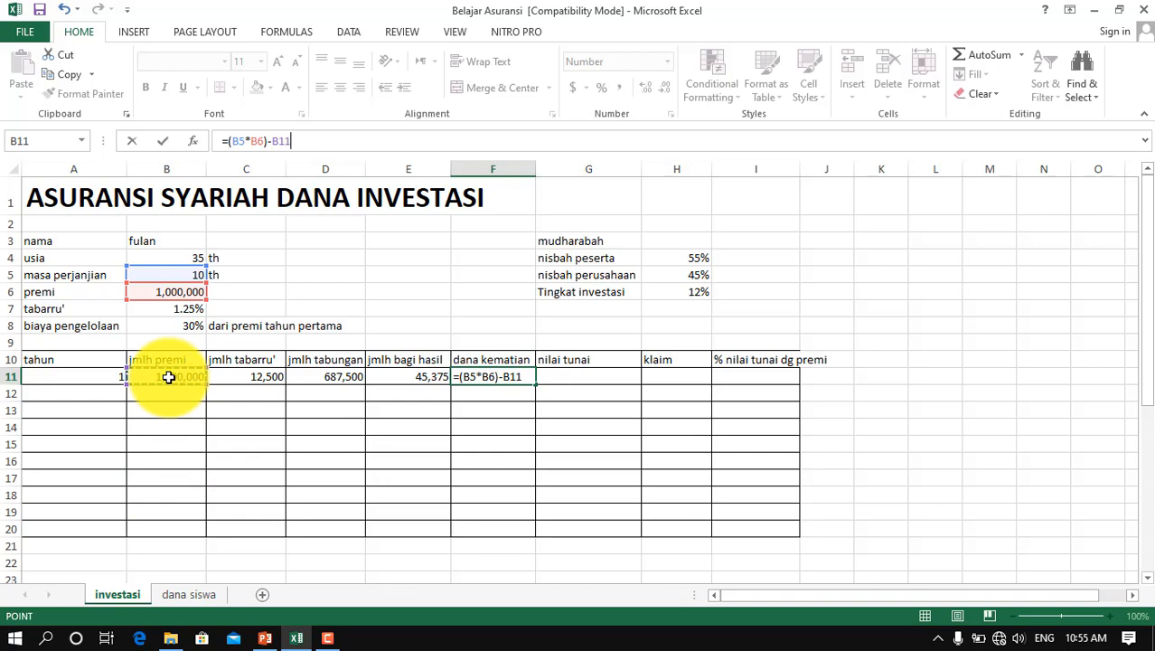
pyautogui.press('Return')
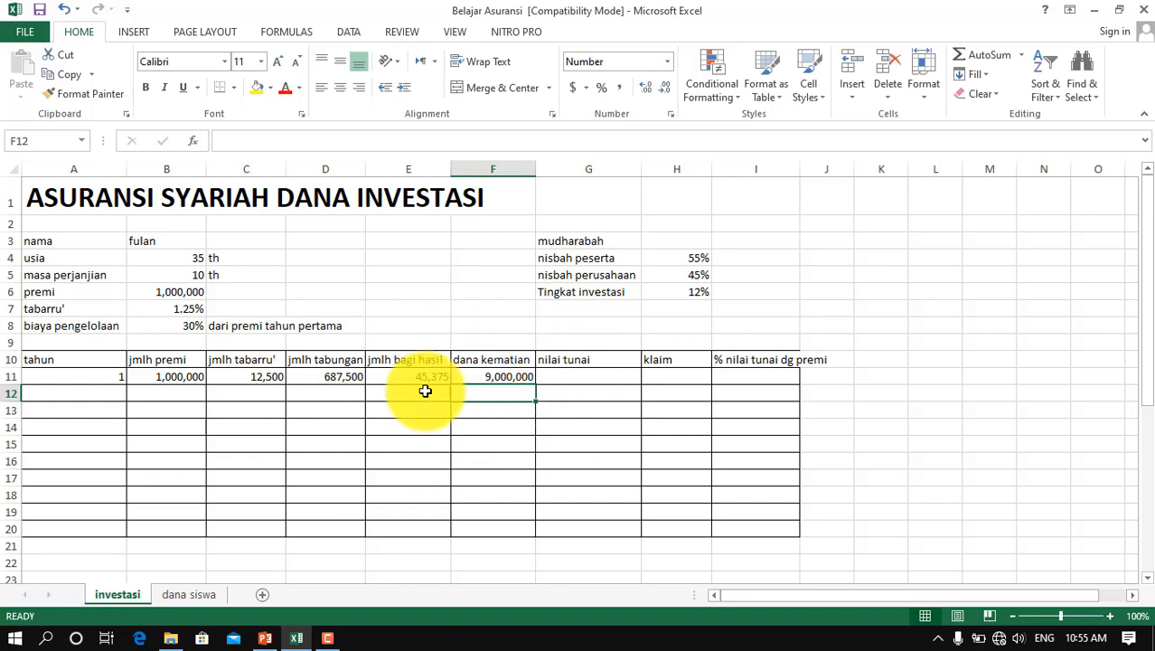
# Check the nilai tunai rule on the PowerPoint slide and enter =D11+E11 in cell G11 of the Excel sheet
pyautogui.click(623, 378)
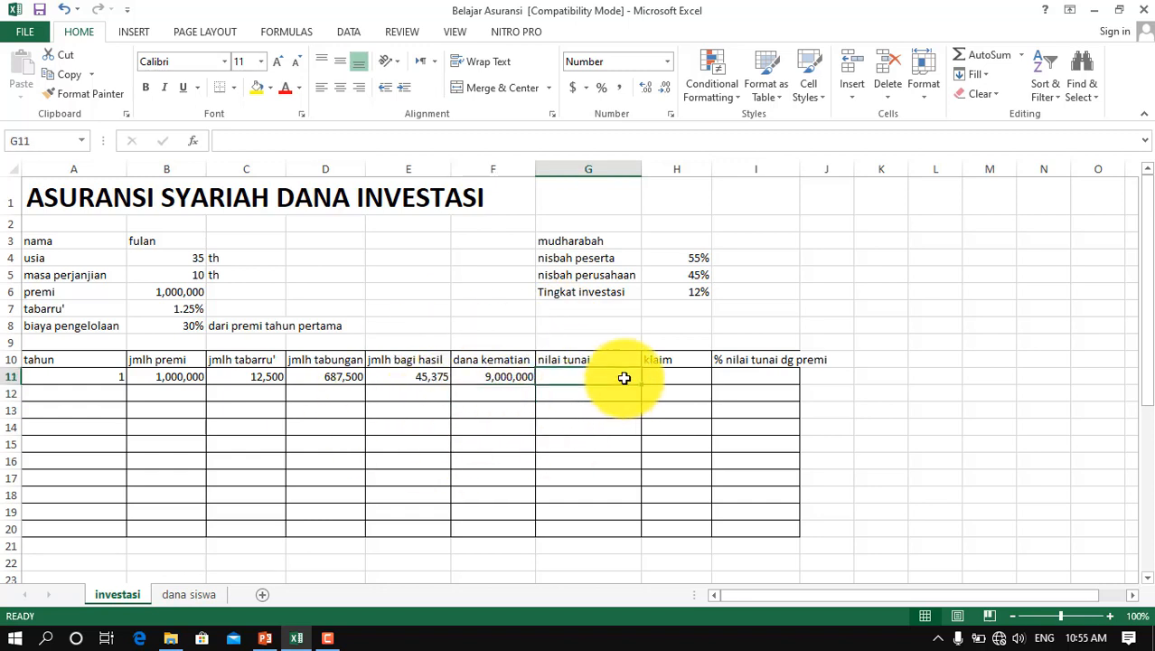
pyautogui.click(265, 637)
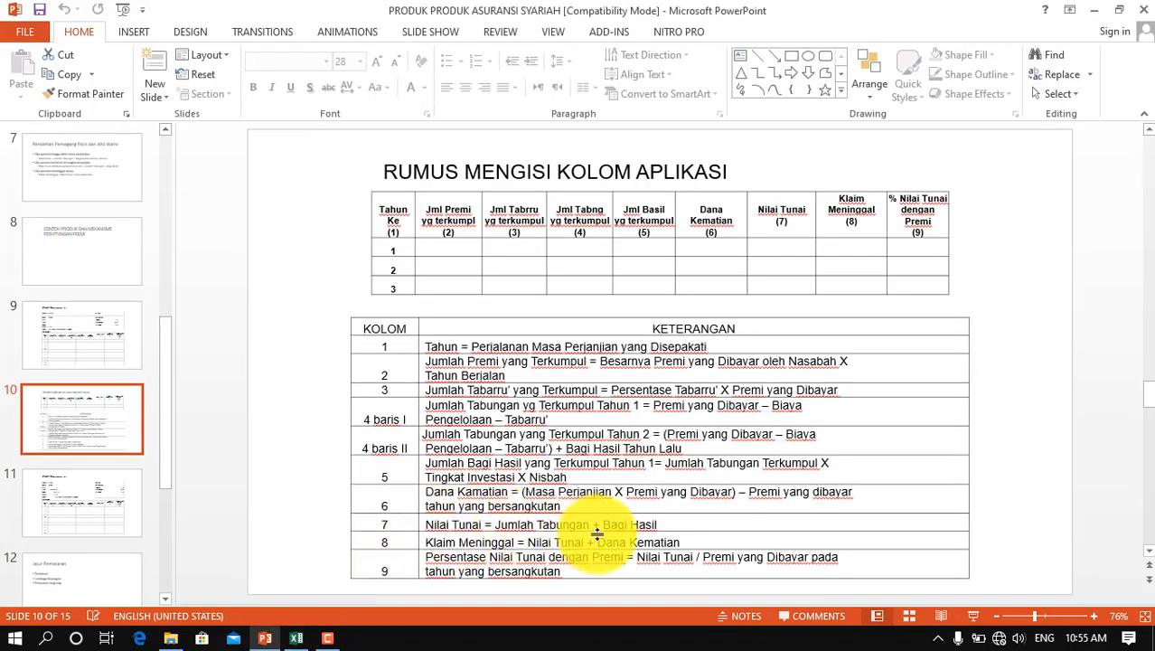
pyautogui.click(297, 638)
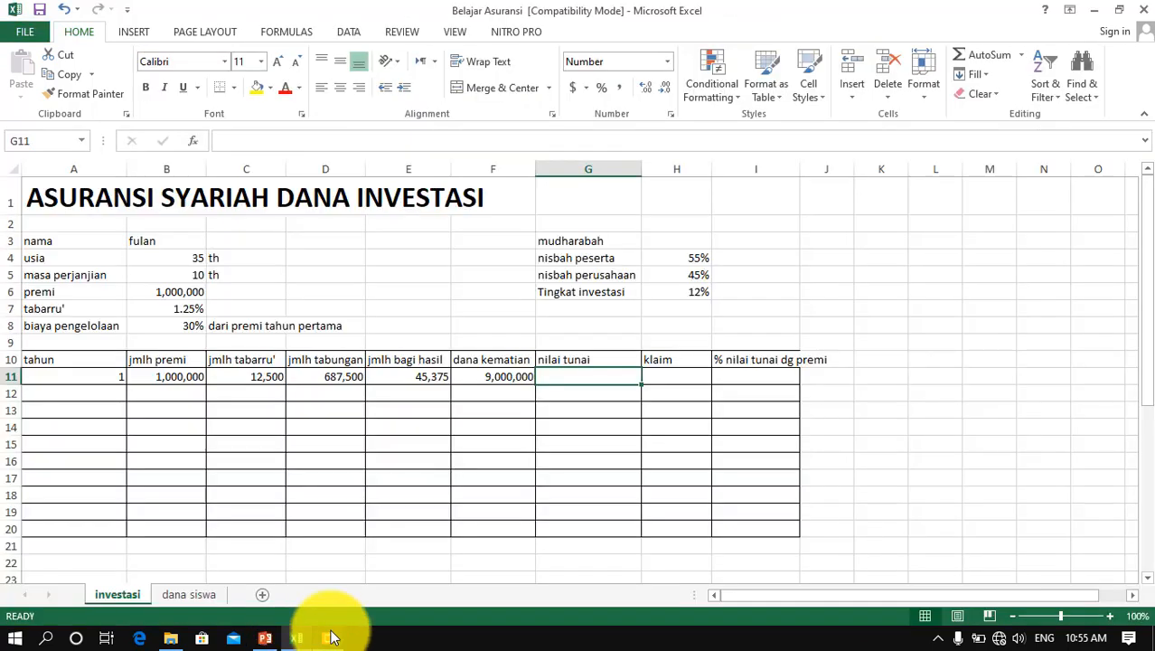
pyautogui.moveTo(332, 637)
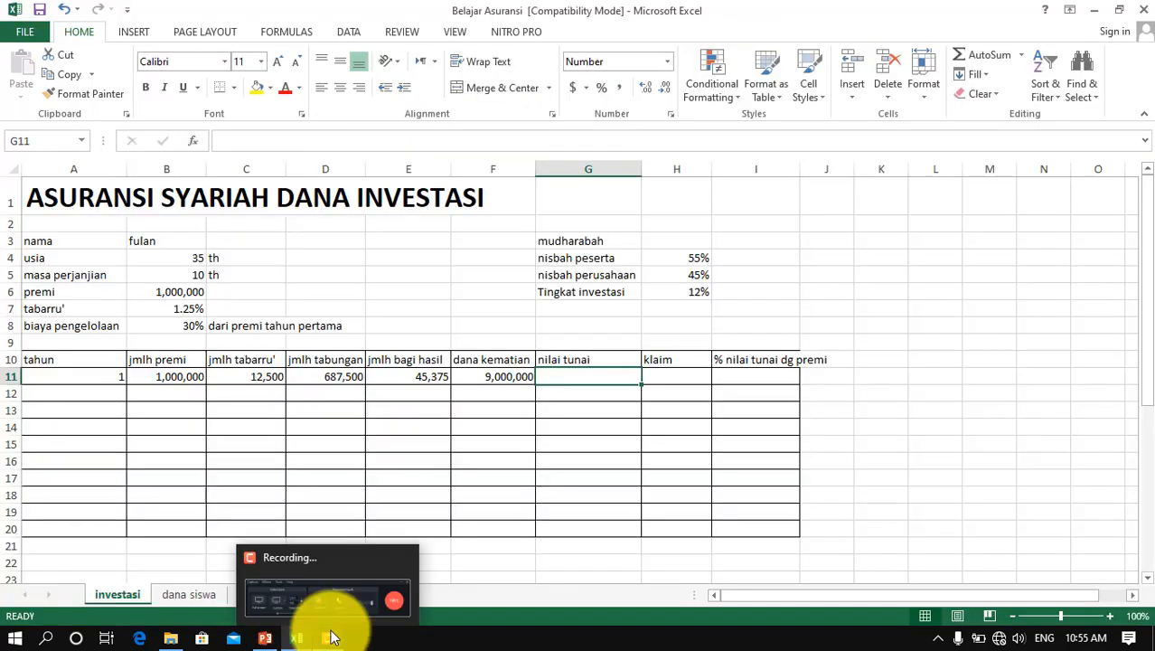
pyautogui.write('=')
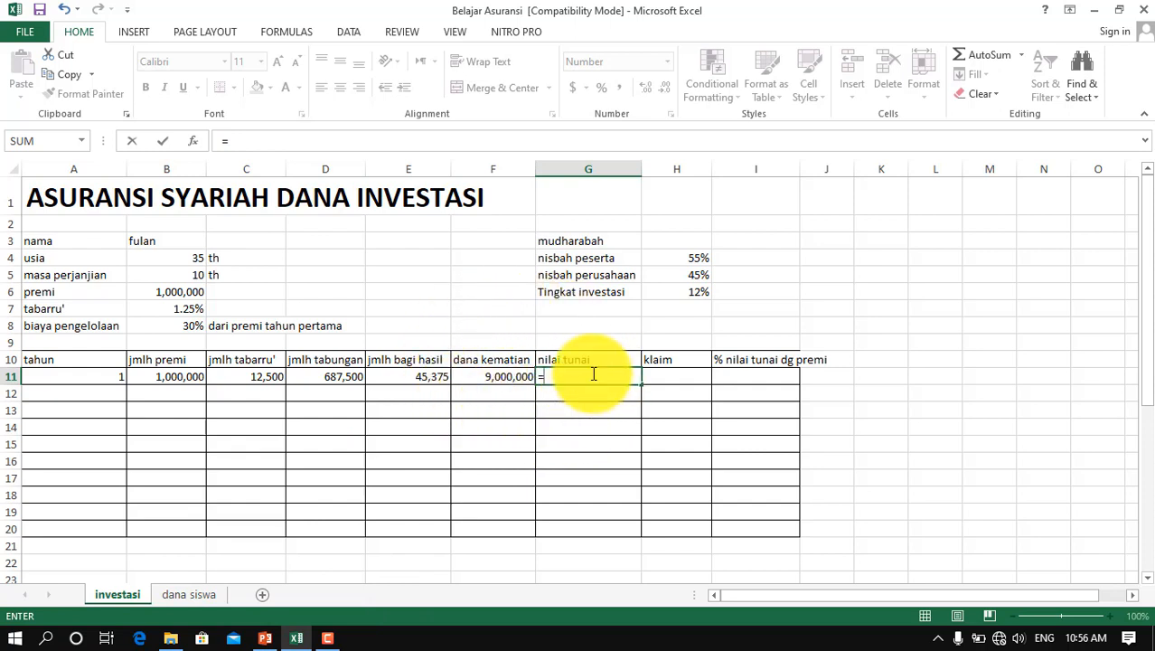
pyautogui.click(335, 375)
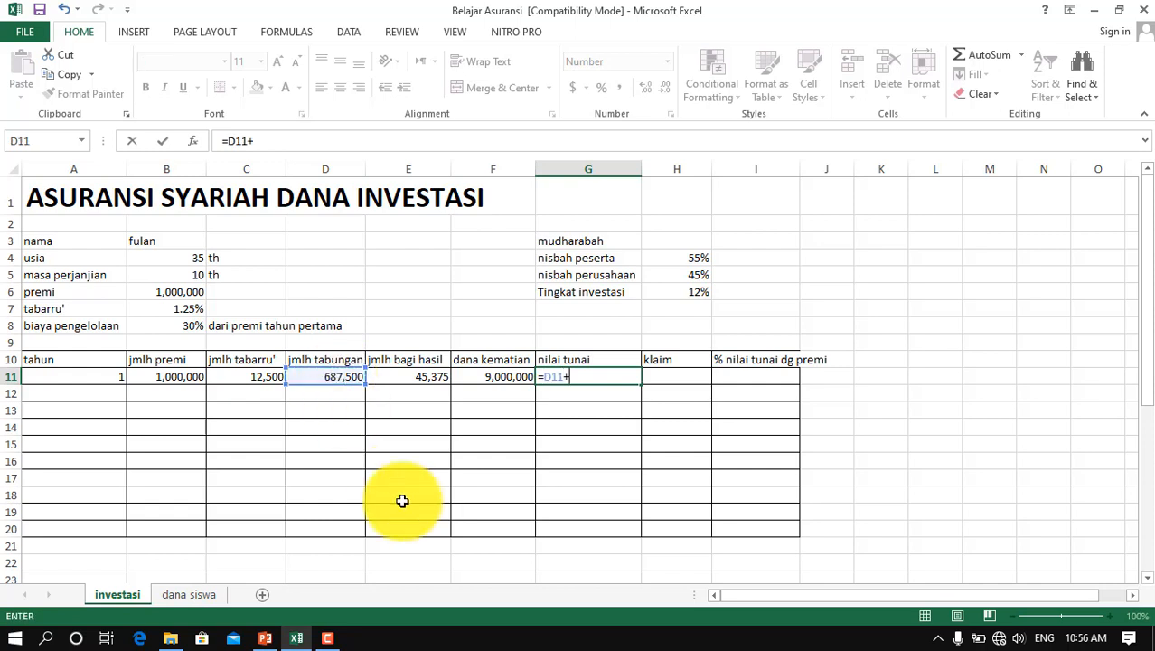
pyautogui.click(415, 376)
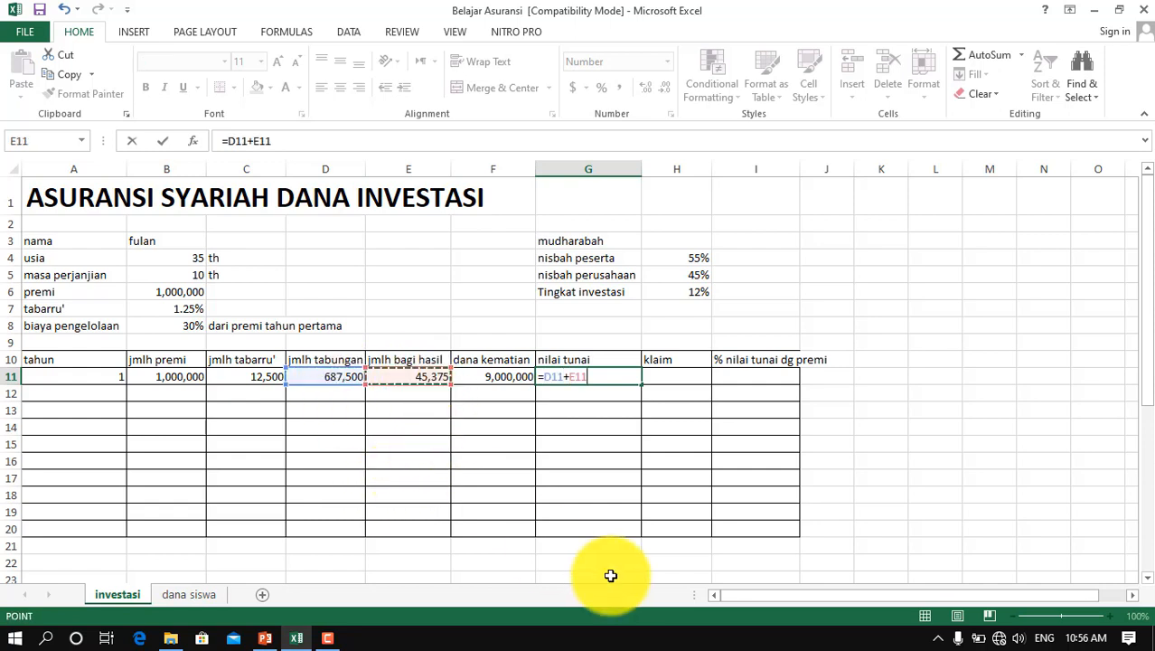
pyautogui.press('Return')
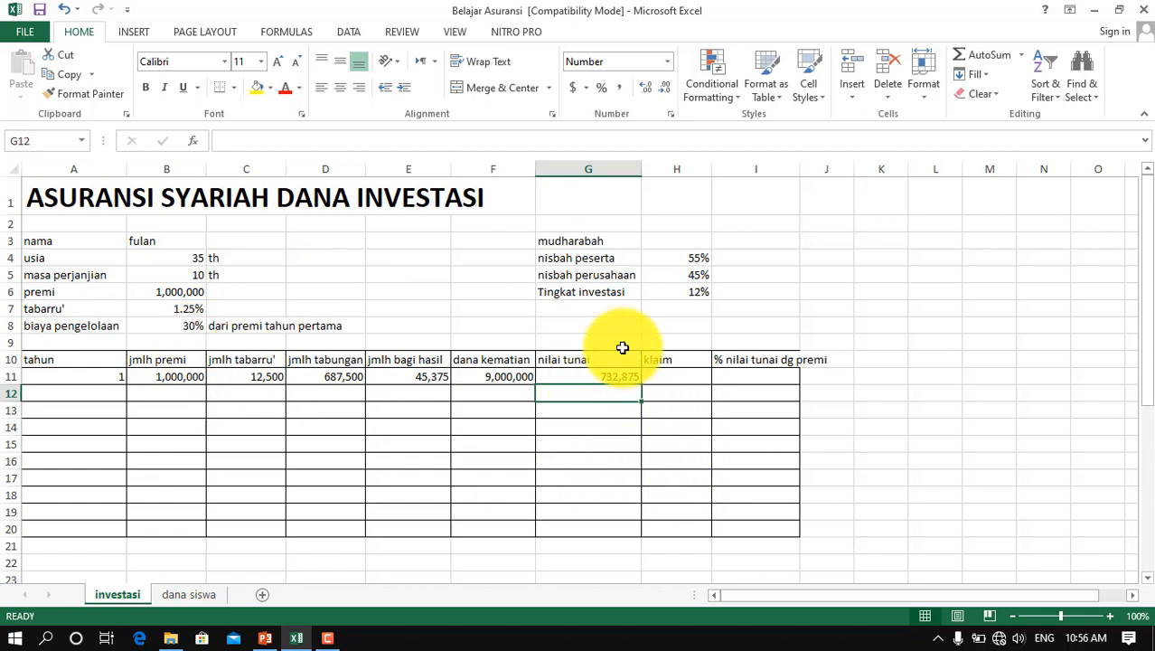
# Check the klaim meninggal rule on the PowerPoint slide and enter =F11+G11 in cell H11 of the Excel sheet
pyautogui.click(678, 374)
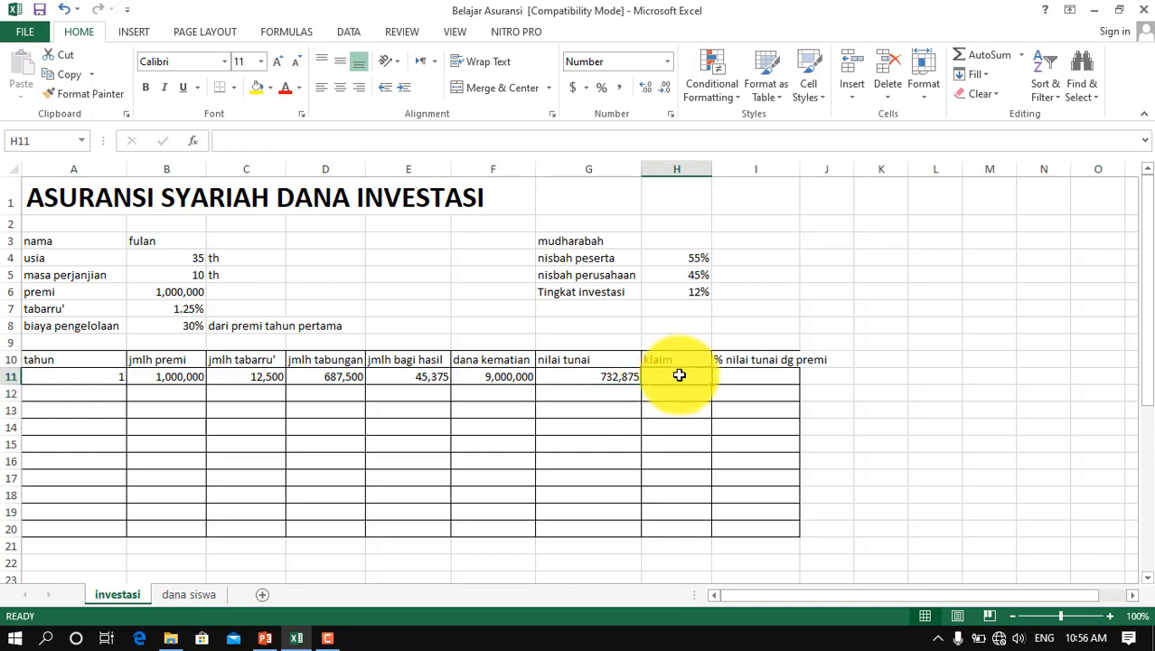
pyautogui.click(264, 639)
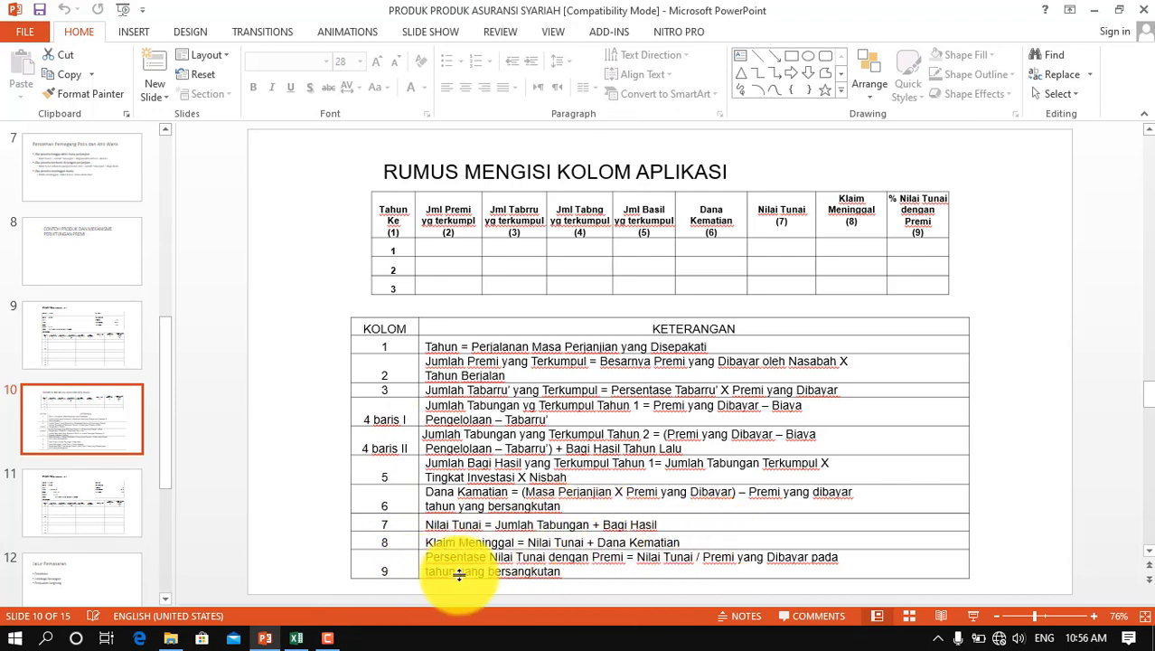
pyautogui.click(296, 636)
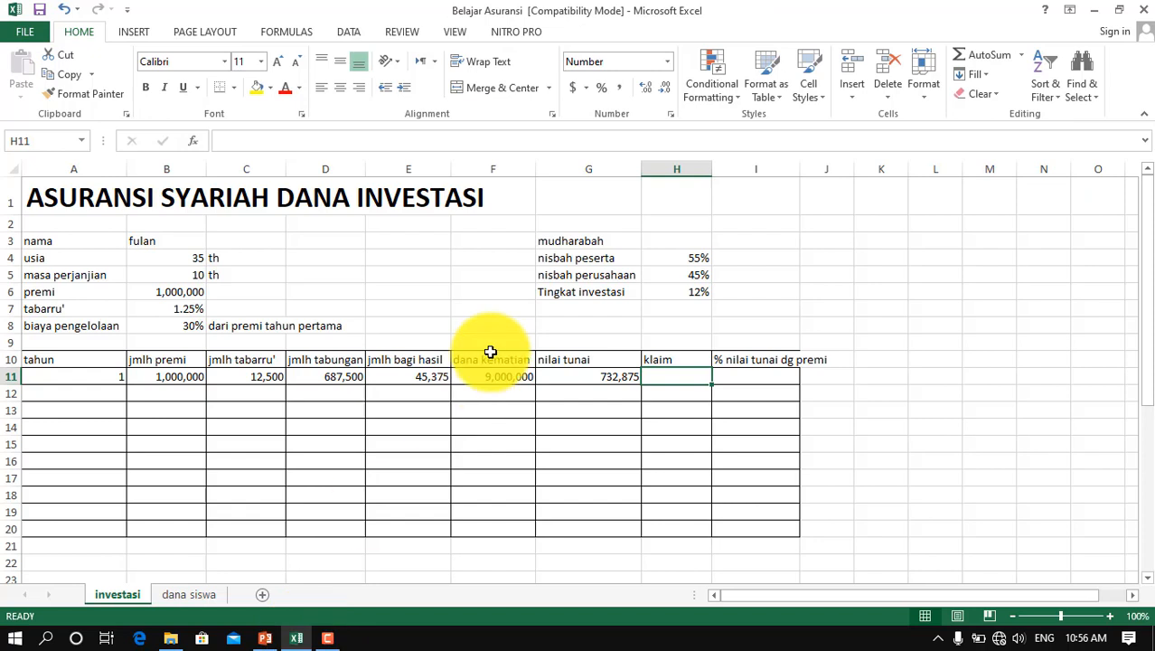
pyautogui.write('=')
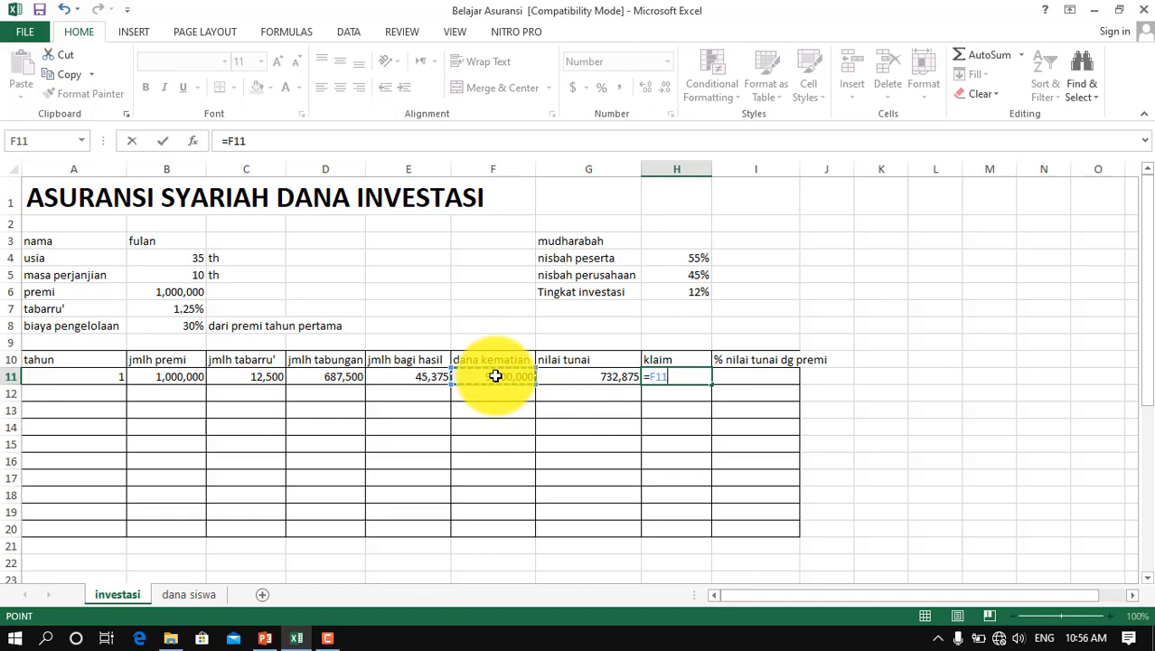
pyautogui.click(589, 374)
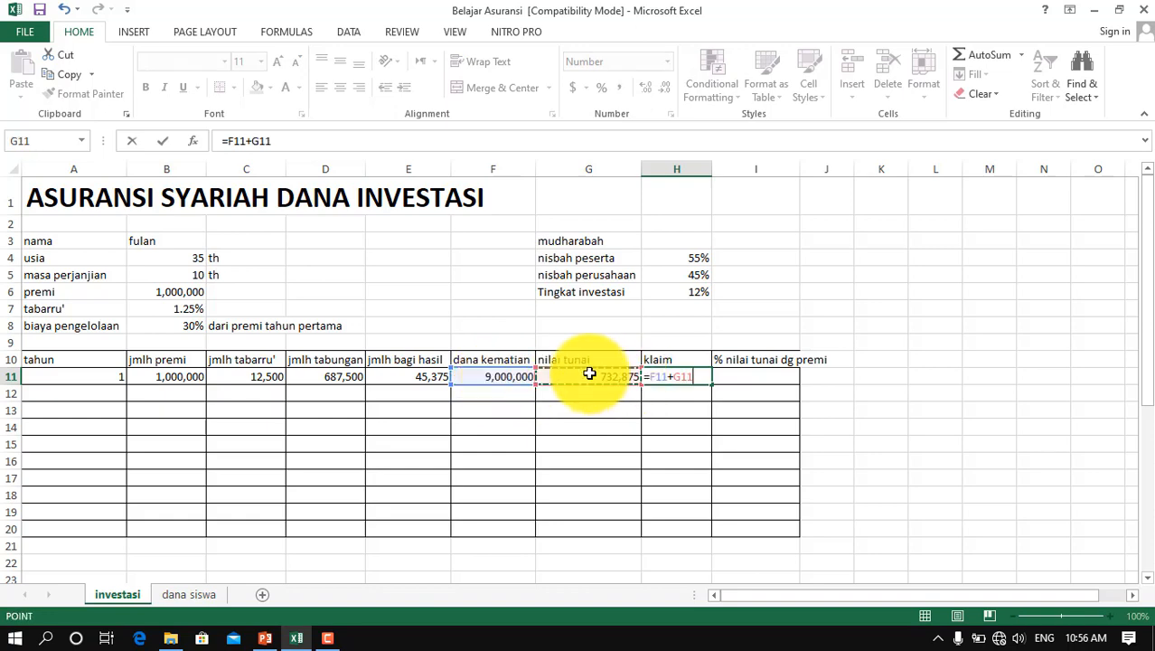
pyautogui.press('Return')
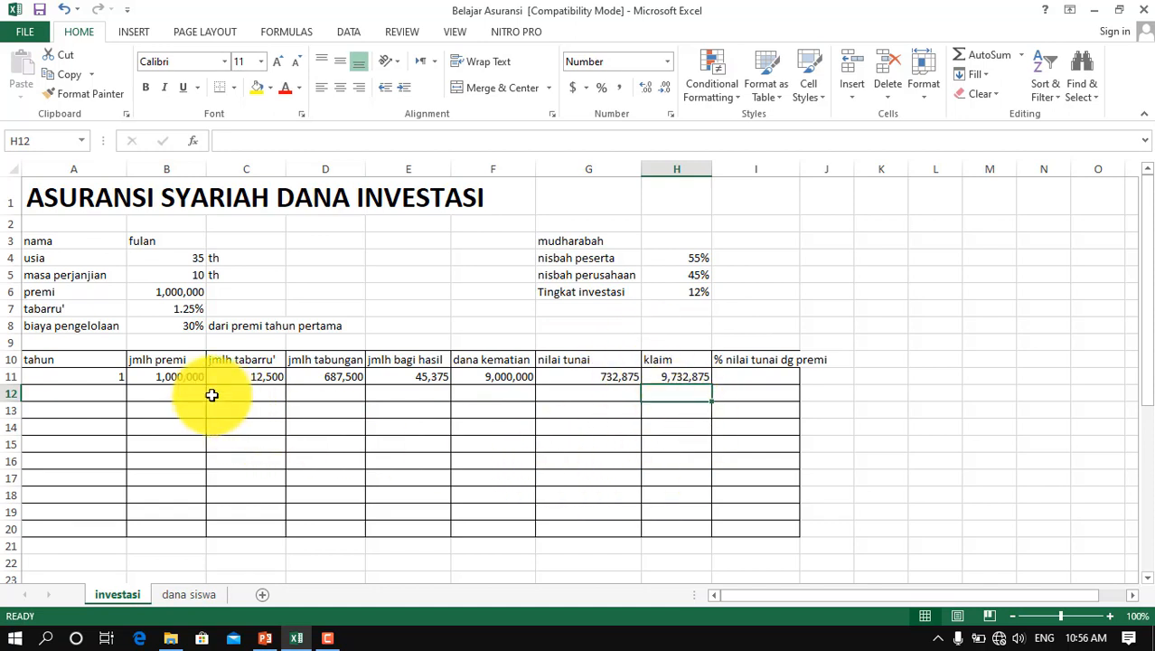
# Review the year 1 tahun, klaim and nilai tunai cells and select the first % nilai tunai dg premi cell, I11
pyautogui.click(99, 375)
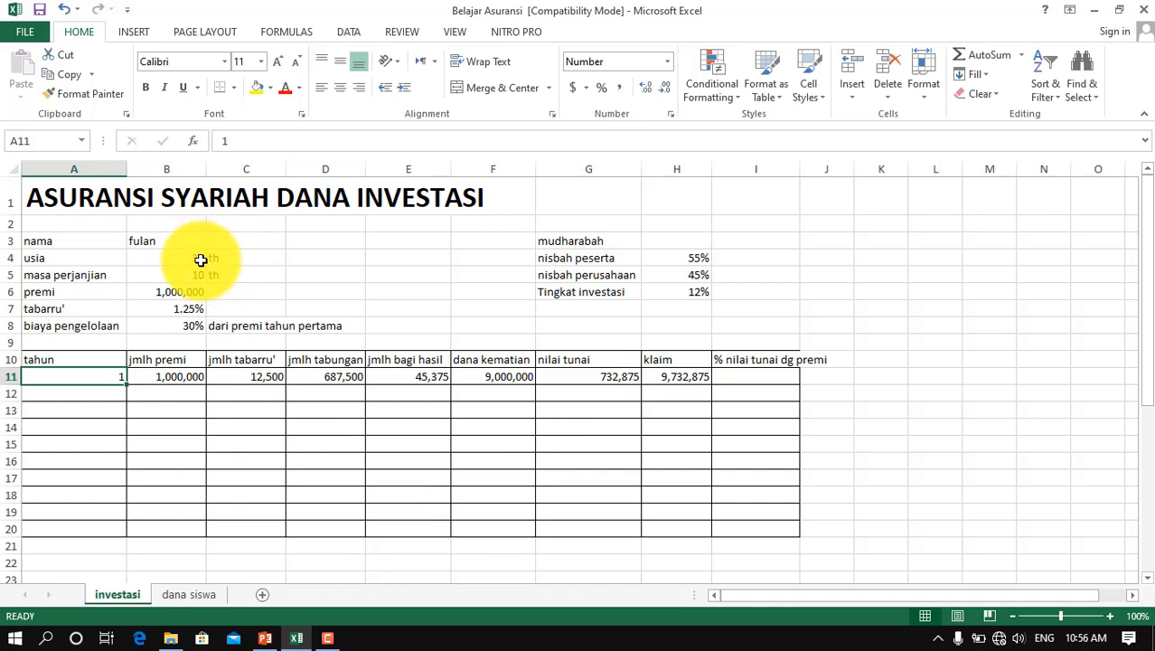
pyautogui.click(687, 377)
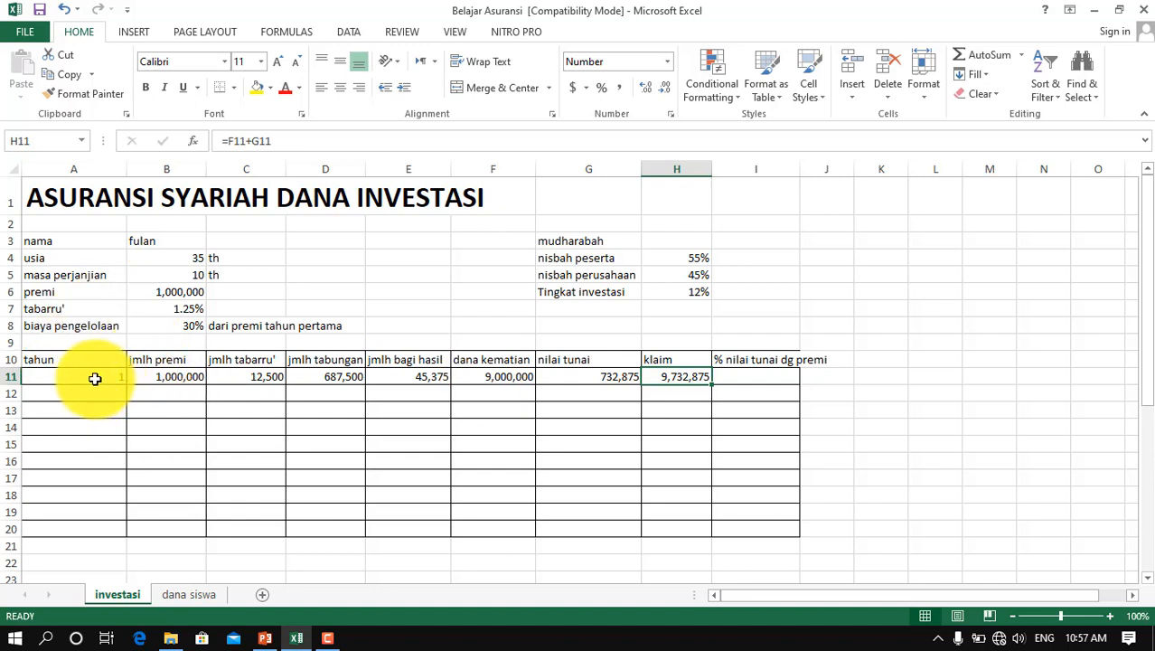
pyautogui.click(620, 381)
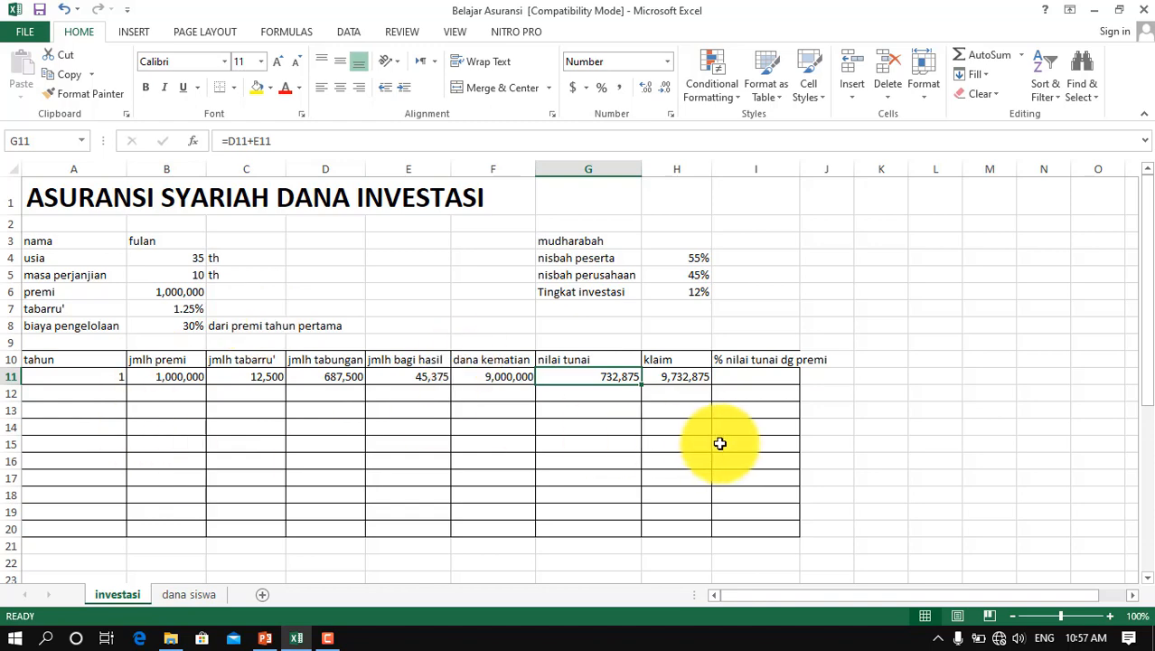
pyautogui.click(755, 379)
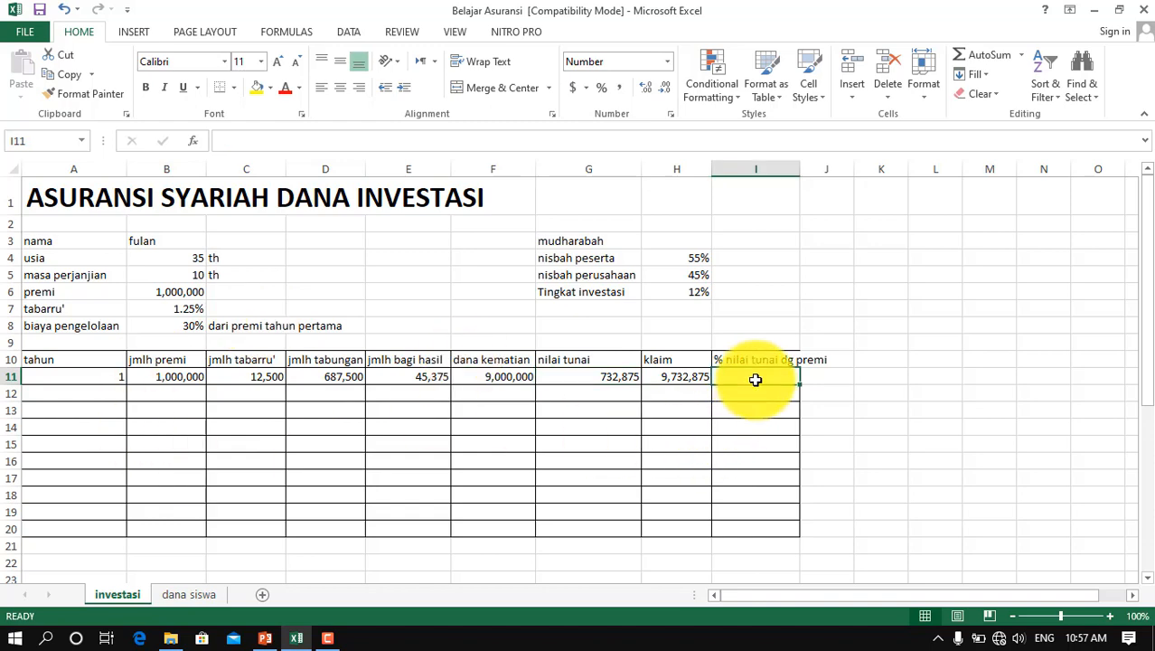
# Enter a formula in cell I11 that divides the year 1 nilai tunai in G11 by the premi
pyautogui.write('=')
pyautogui.click(578, 377)
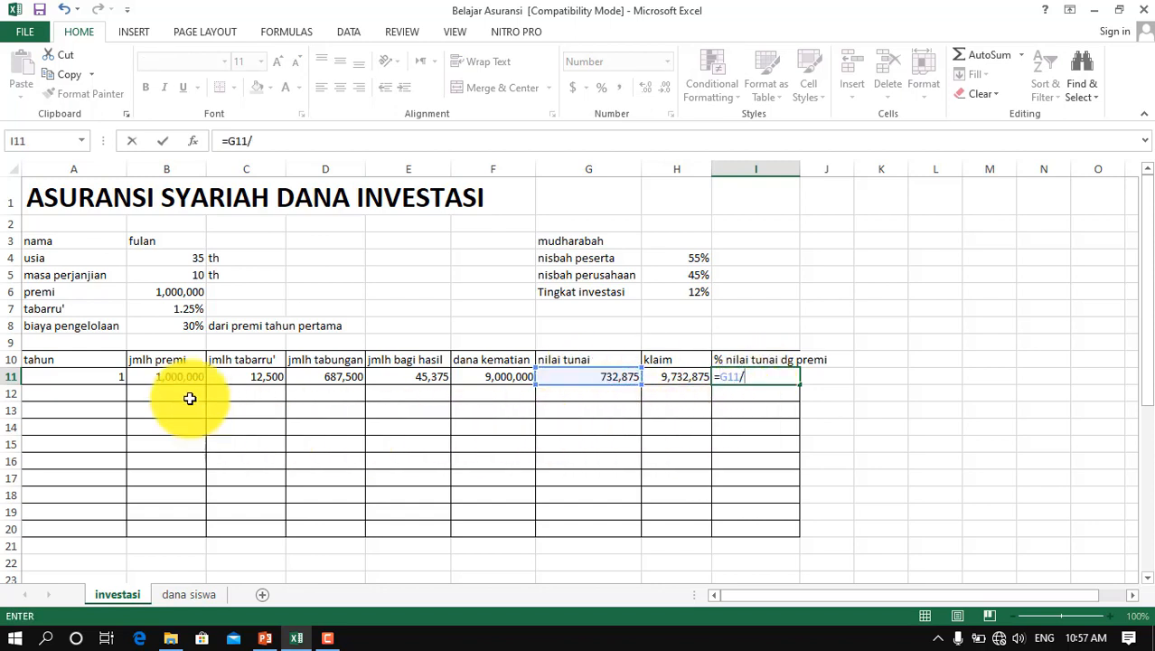
pyautogui.press('Return')
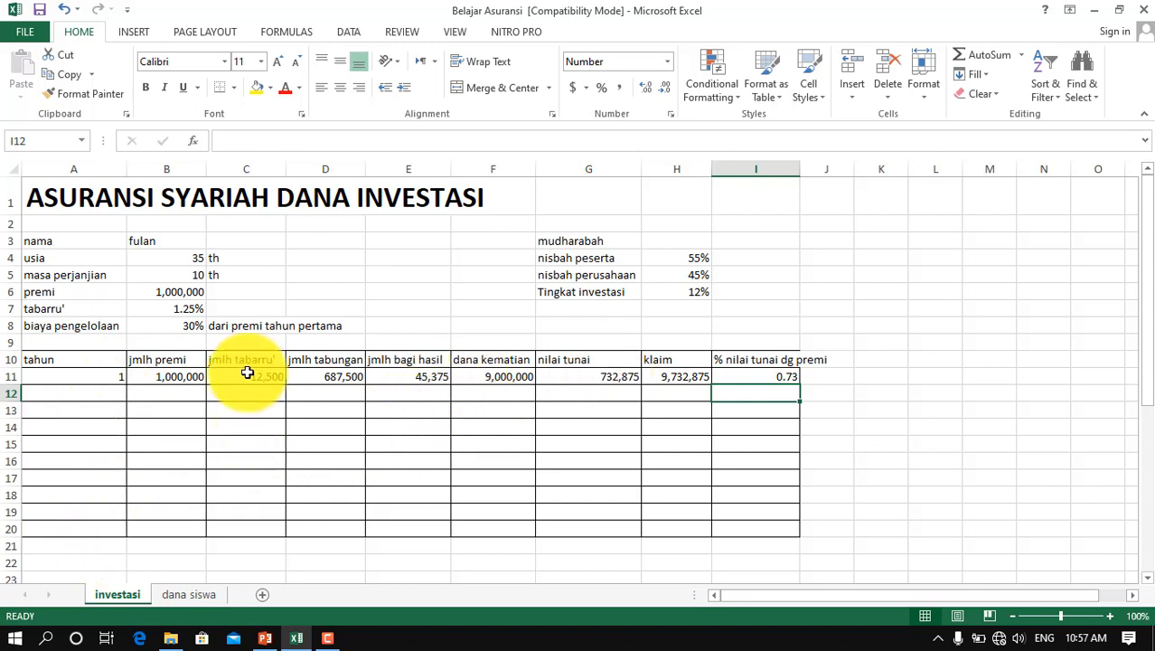
# Check the year 1 jmlh tabungan formula in D11 and enter 2 as the tahun in cell A12
pyautogui.click(98, 394)
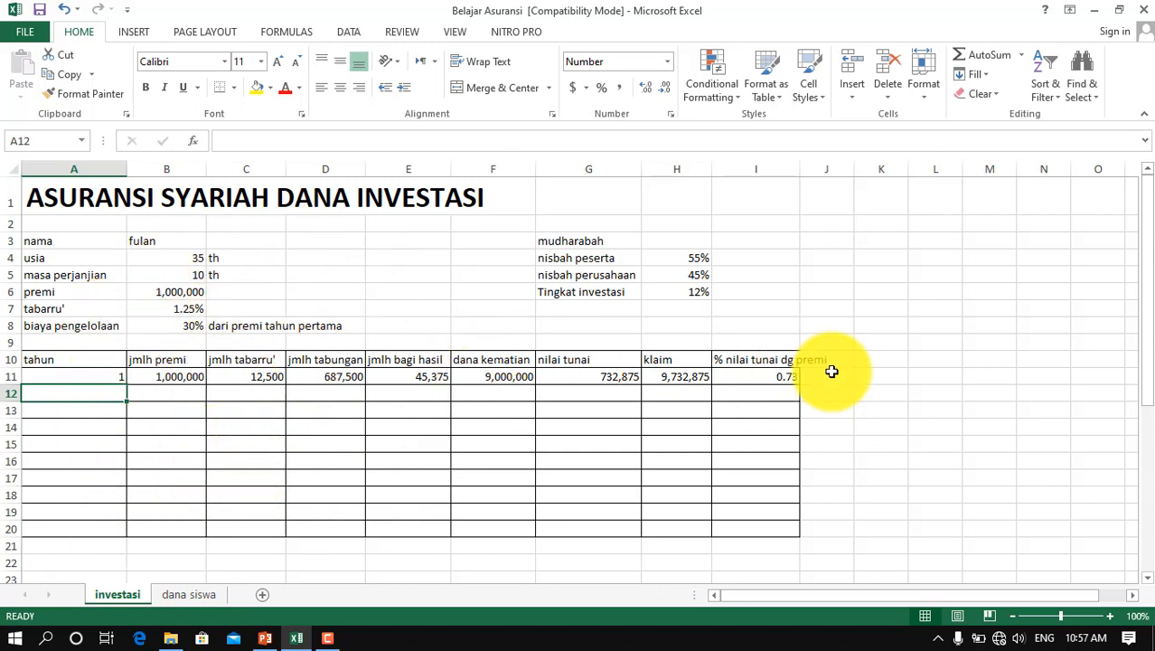
pyautogui.click(345, 376)
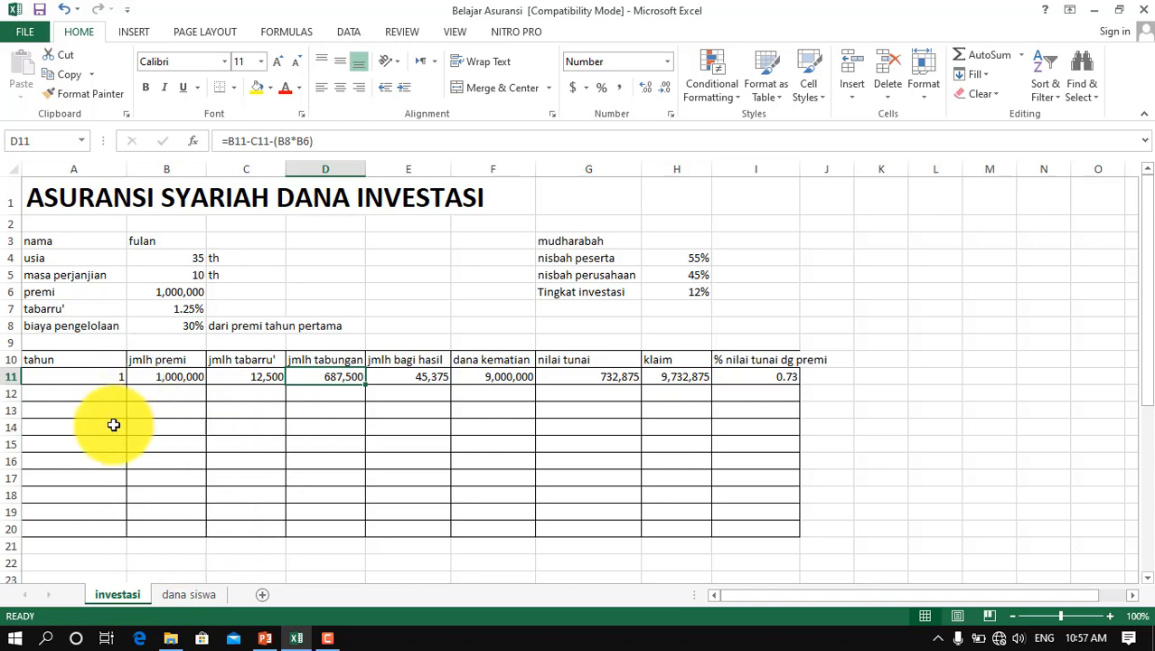
pyautogui.click(102, 390)
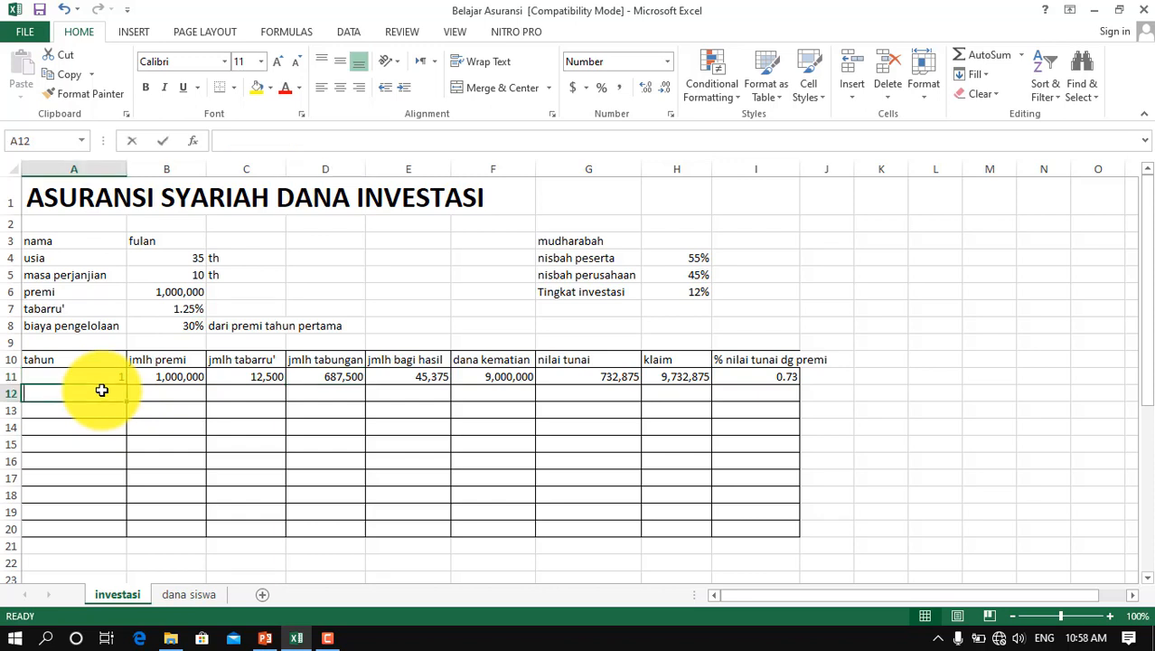
pyautogui.write('2')
# Enter =B6*A12 as the year 2 jmlh premi in cell B12
pyautogui.click(176, 393)
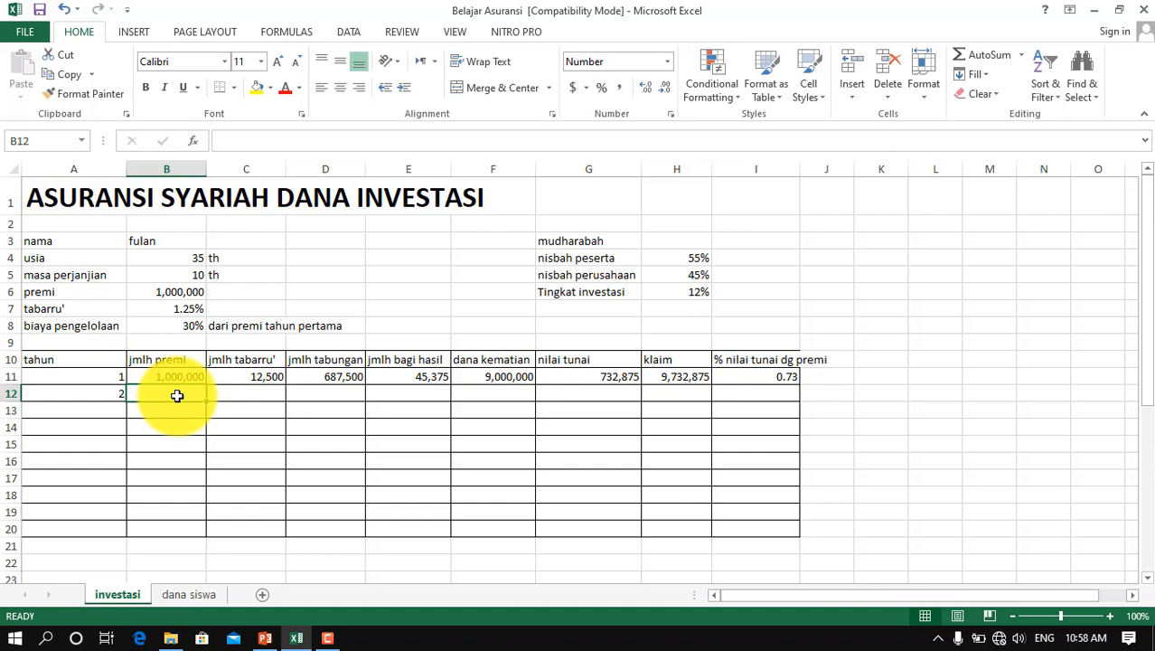
pyautogui.write('=')
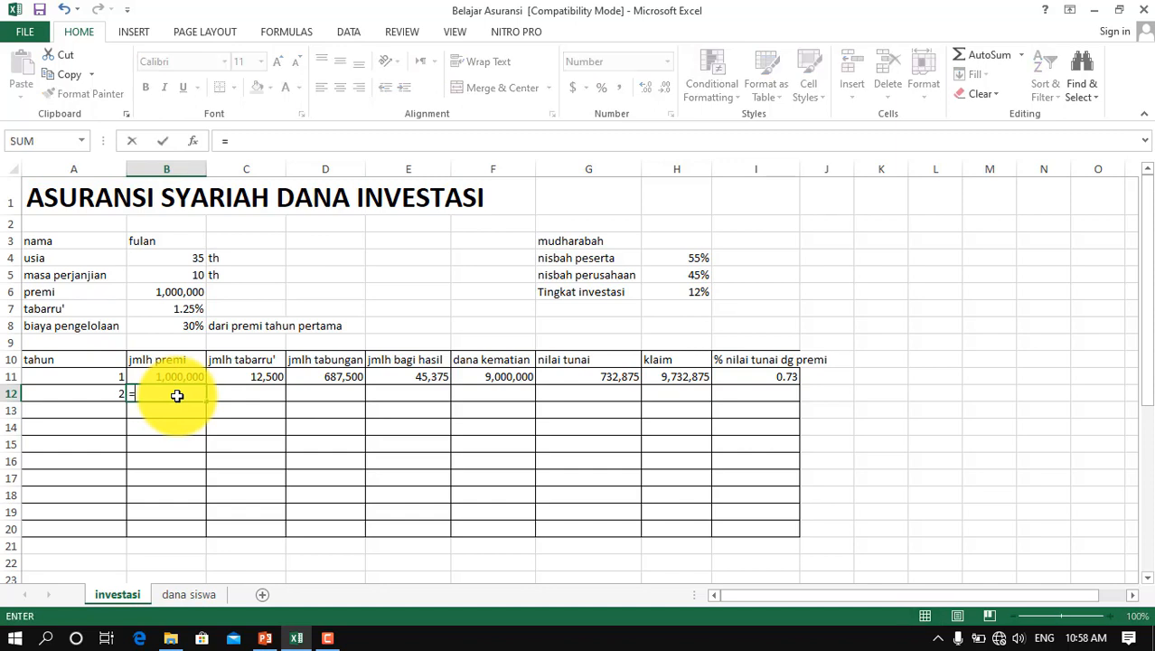
pyautogui.click(158, 289)
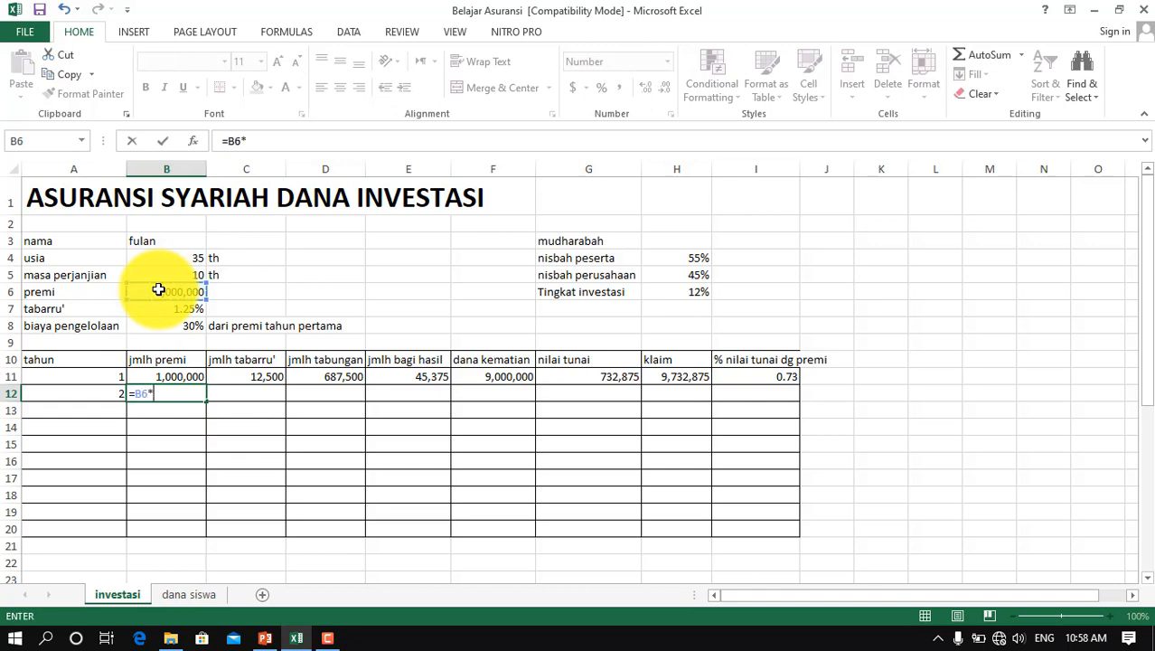
pyautogui.write('*')
pyautogui.click(87, 396)
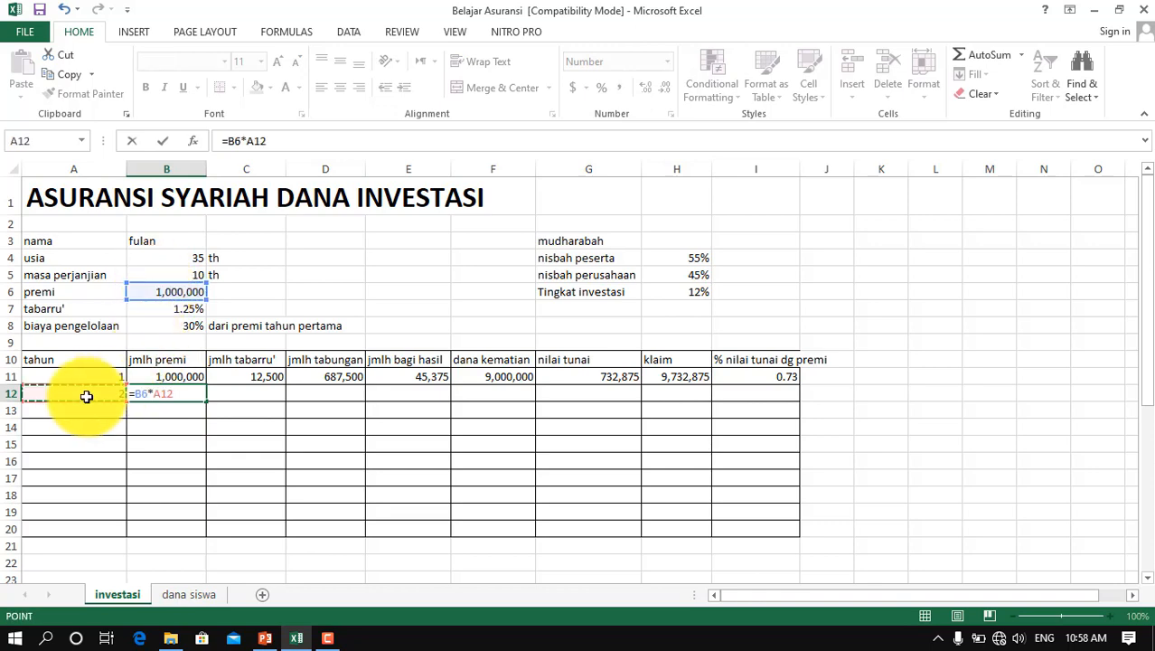
pyautogui.press('Return')
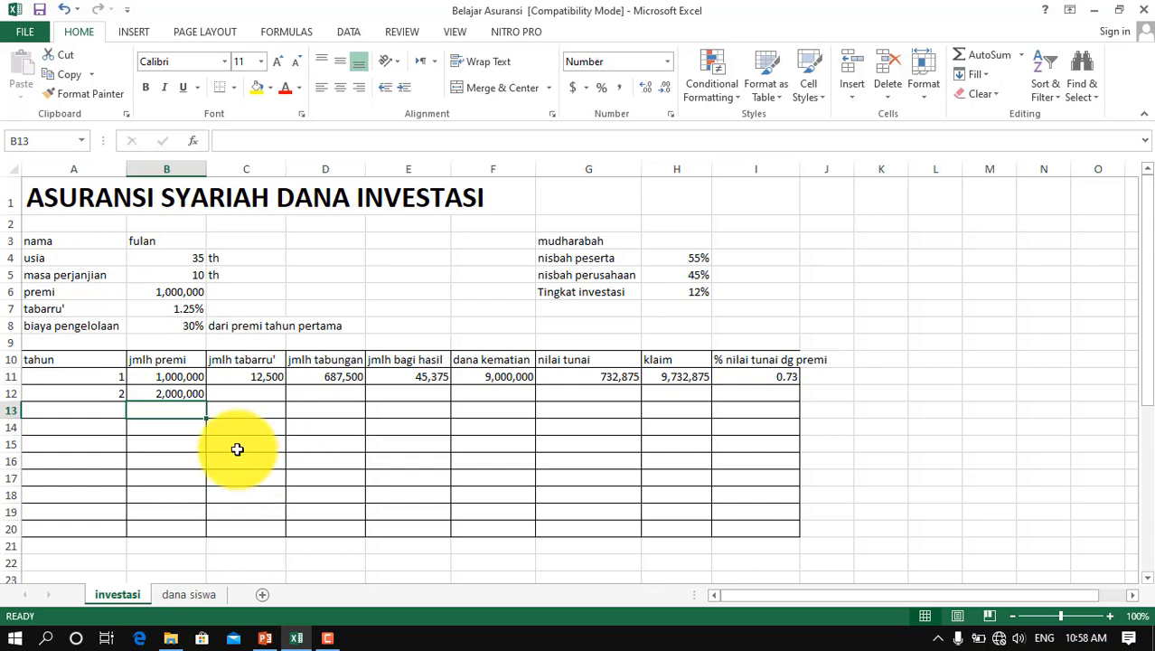
# Enter =B7*B12 as the year 2 jmlh tabarru' in cell C12
pyautogui.click(228, 393)
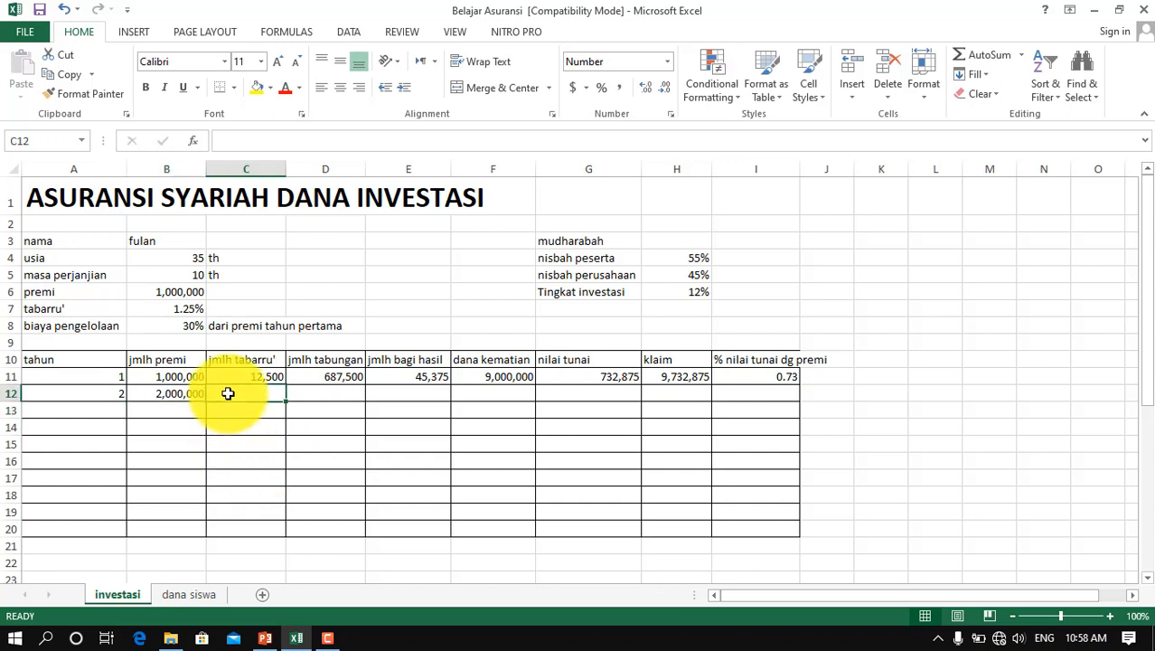
pyautogui.write('=')
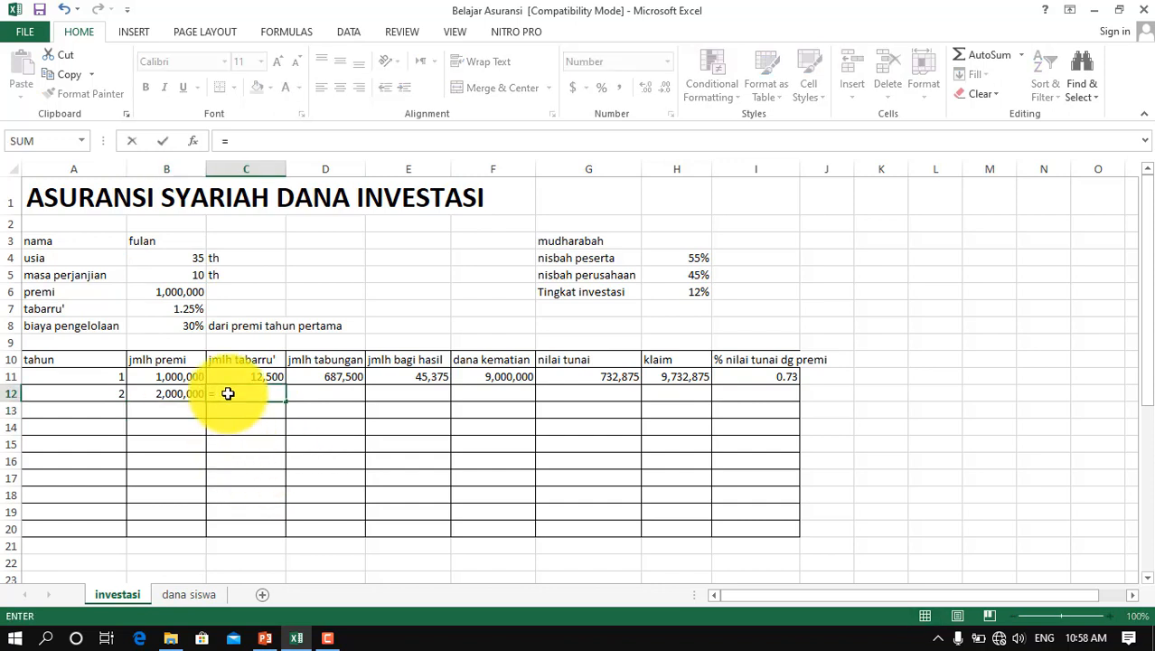
pyautogui.click(163, 308)
pyautogui.write('*')
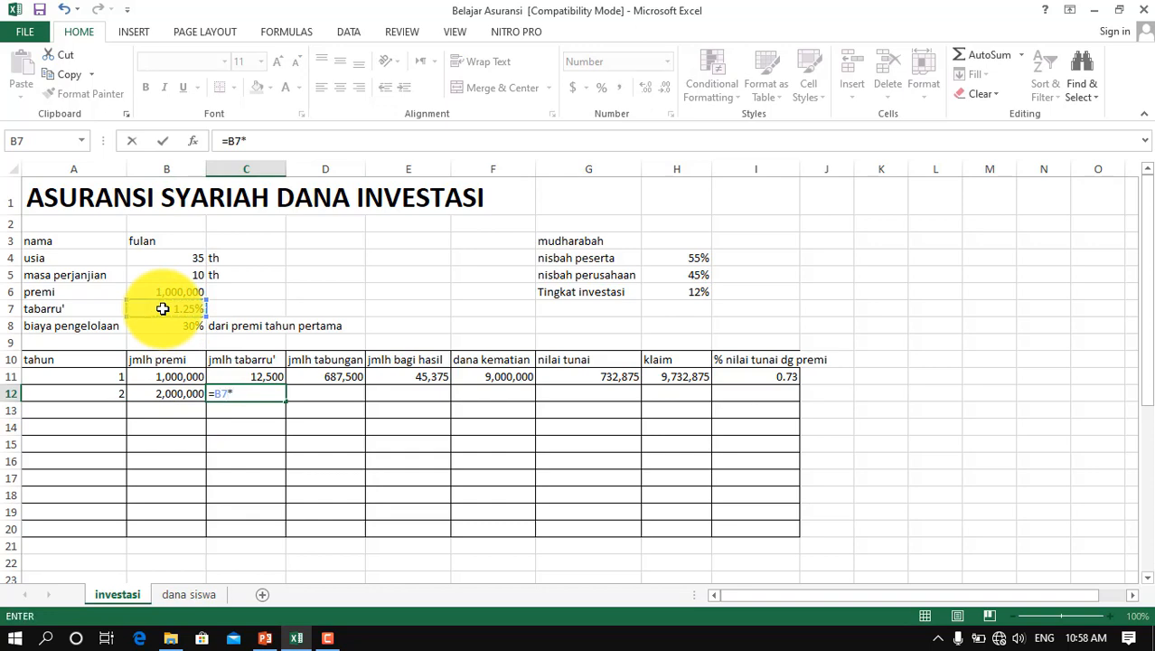
pyautogui.click(174, 395)
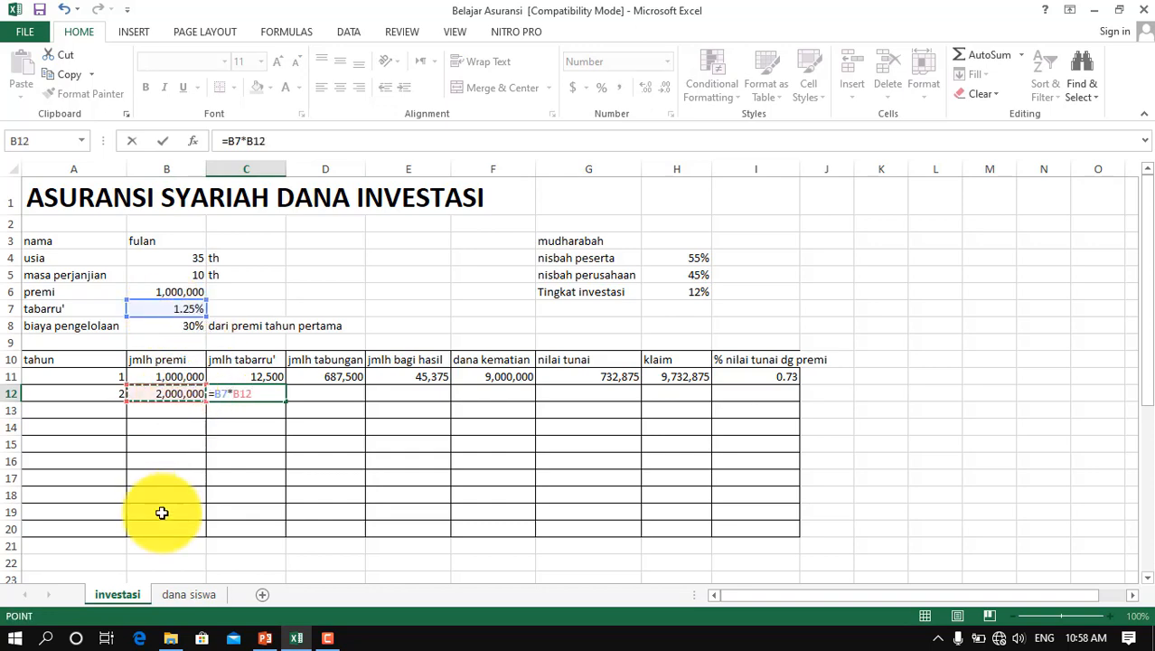
pyautogui.press('Return')
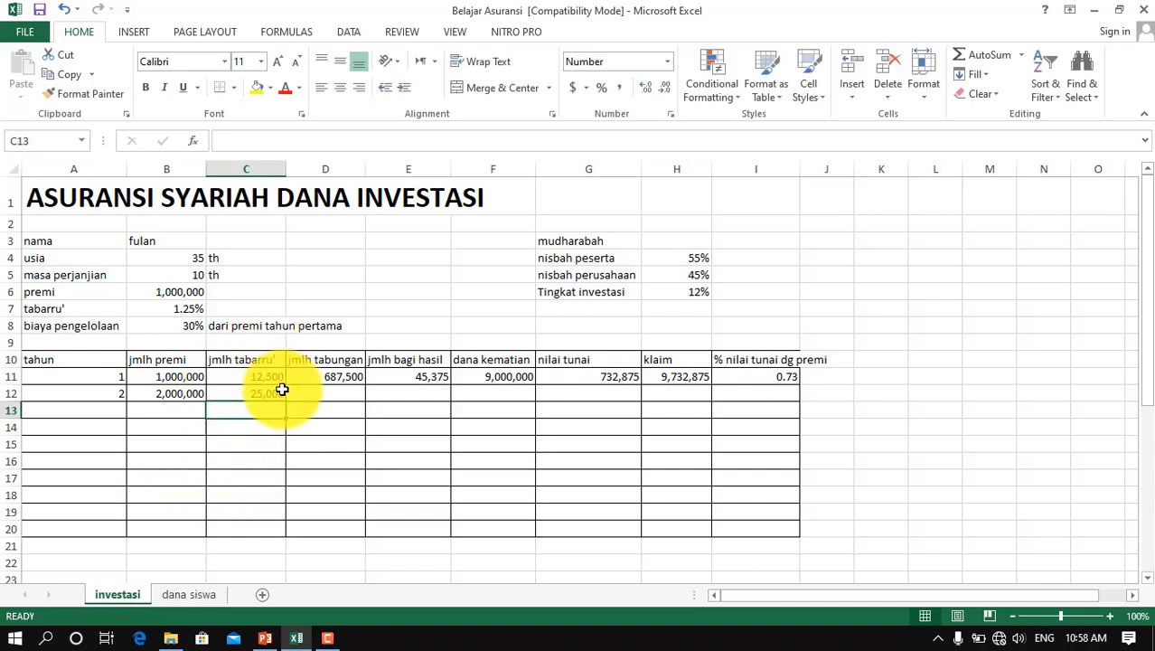
# Enter =B12-C12-(B8*B6)+E11 as the year 2 jmlh tabungan in cell D12, including the year 1 bagi hasil
pyautogui.click(329, 394)
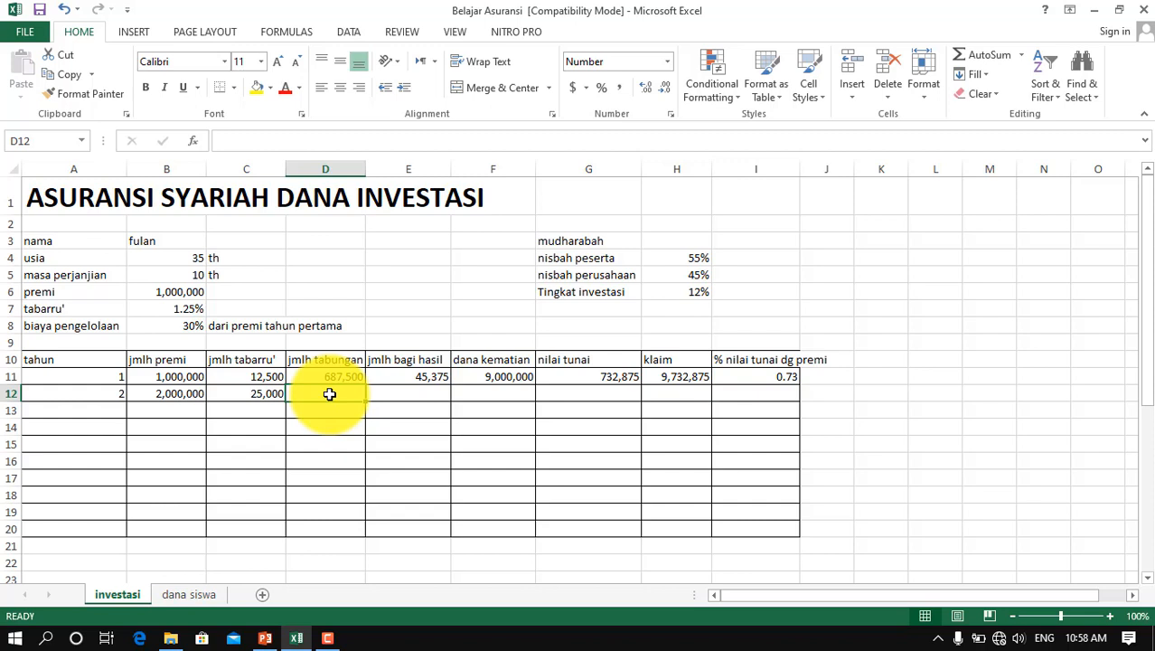
pyautogui.write('=')
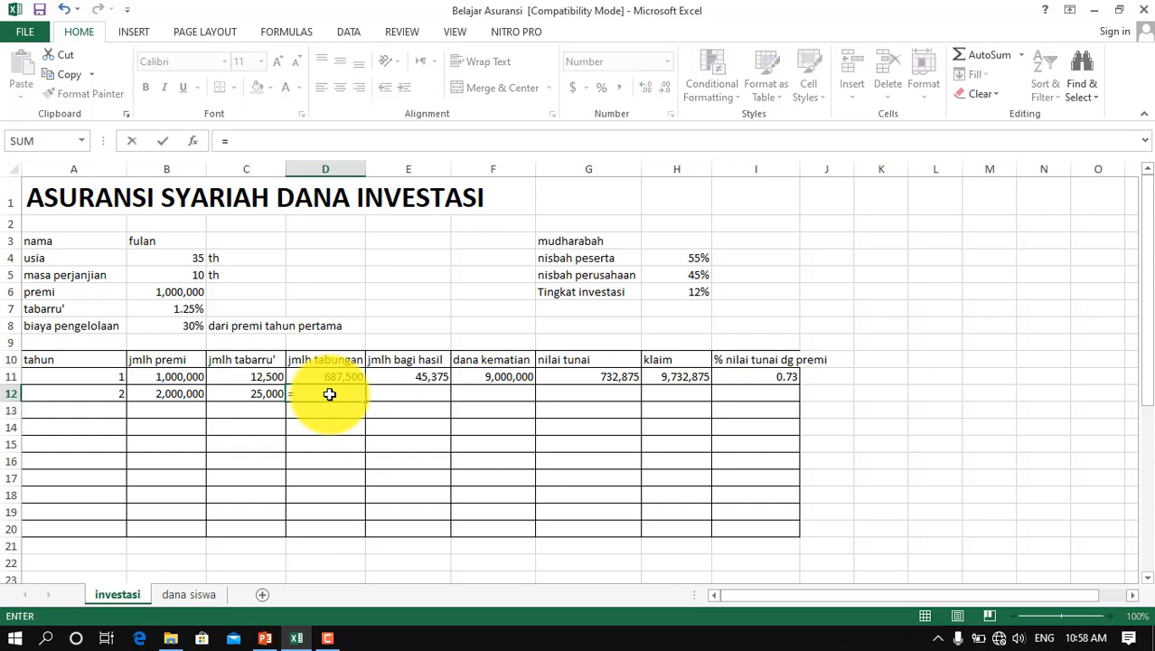
pyautogui.click(174, 394)
pyautogui.write('-')
pyautogui.click(257, 389)
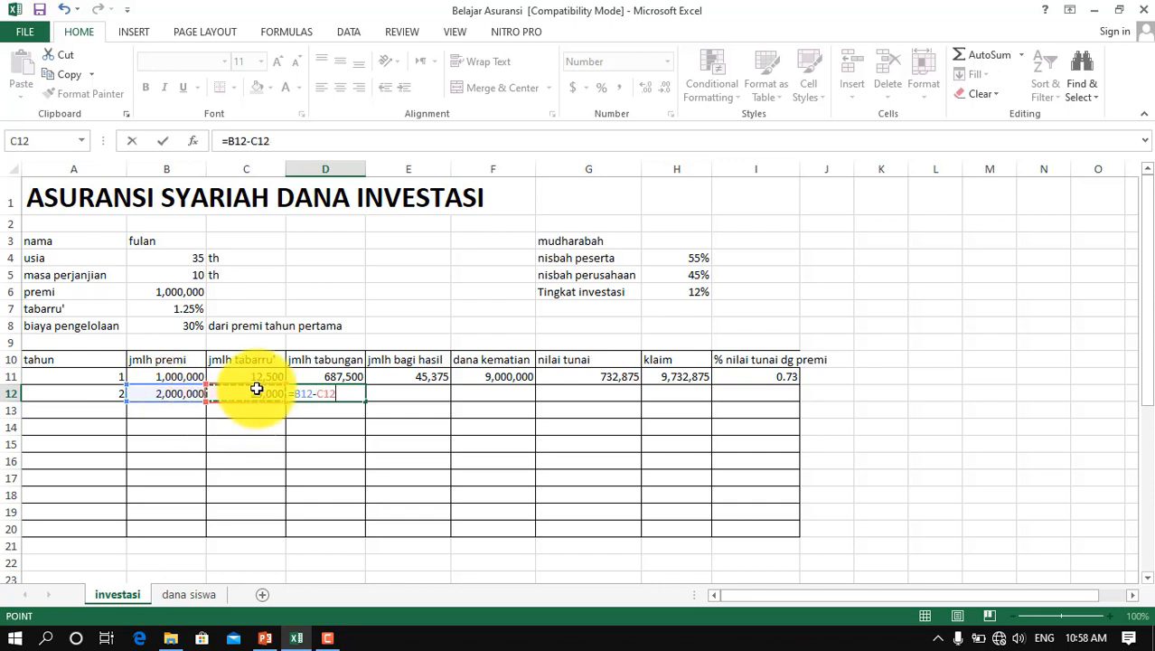
pyautogui.write('-(')
pyautogui.click(175, 325)
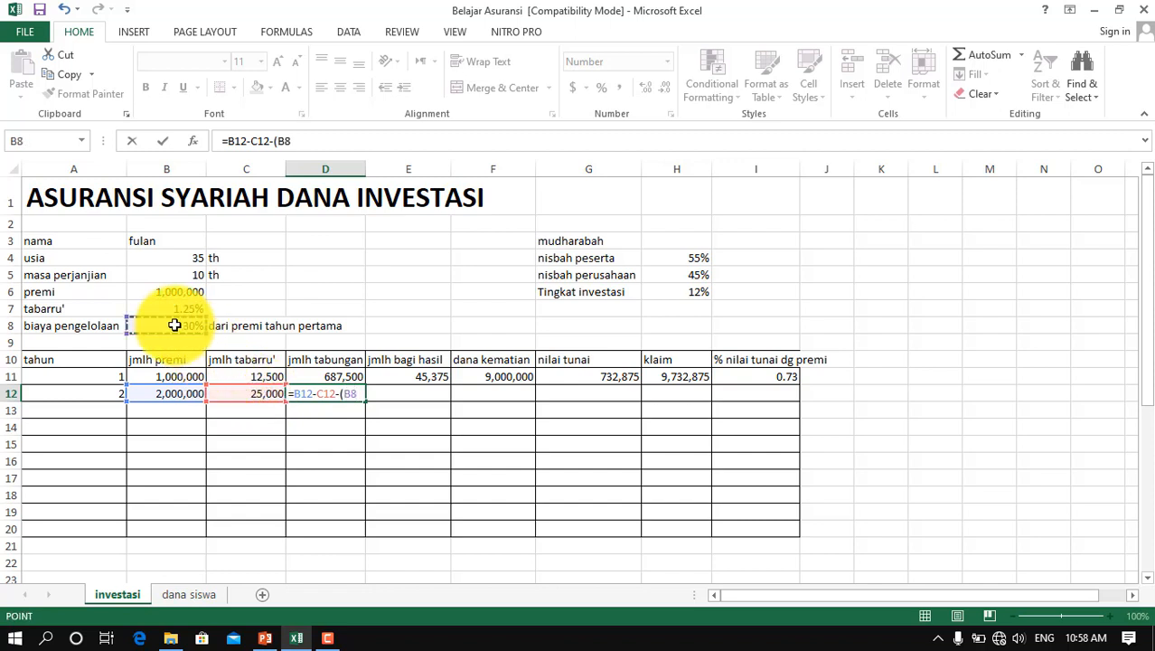
pyautogui.write('*')
pyautogui.click(174, 292)
pyautogui.write(')')
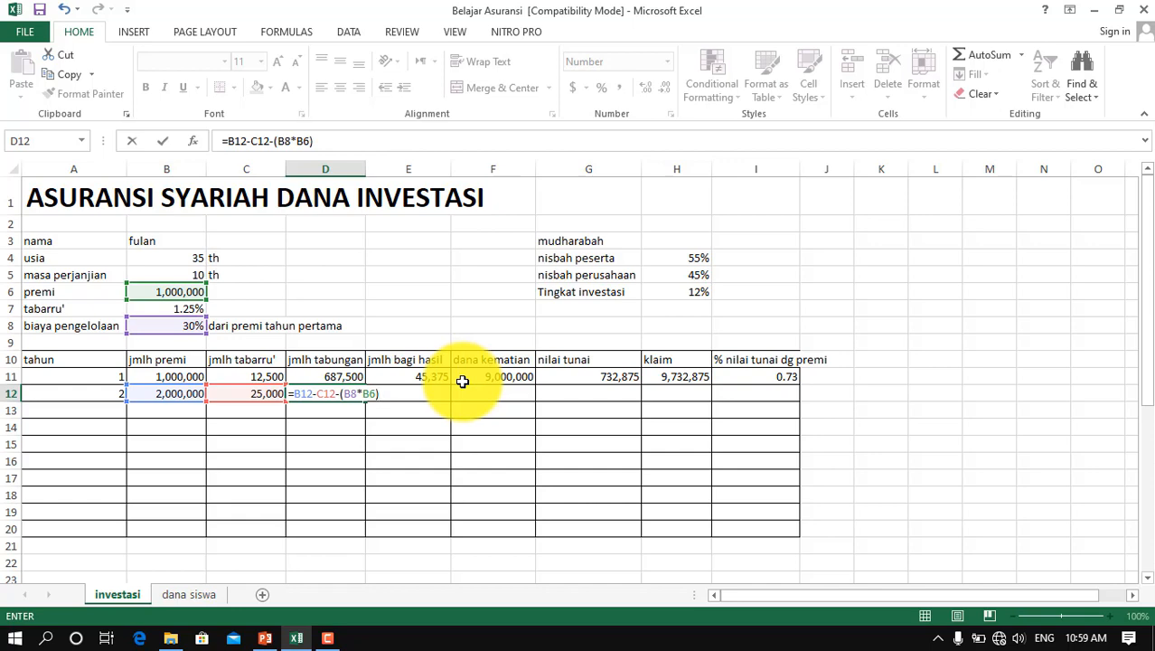
pyautogui.write('+')
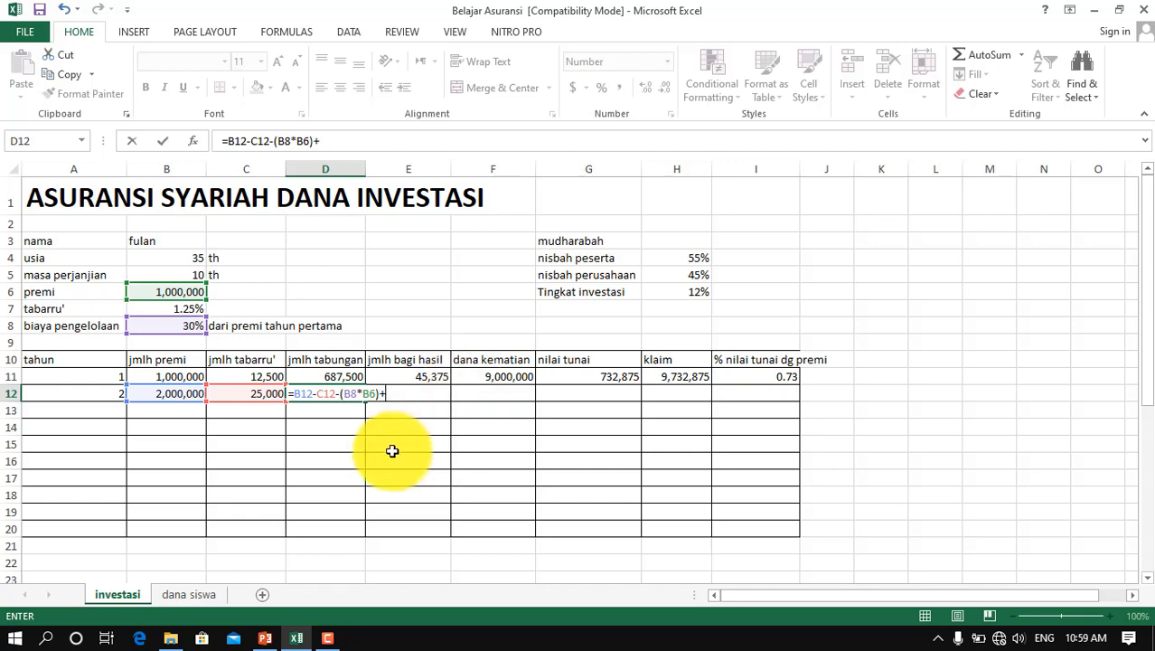
pyautogui.click(413, 377)
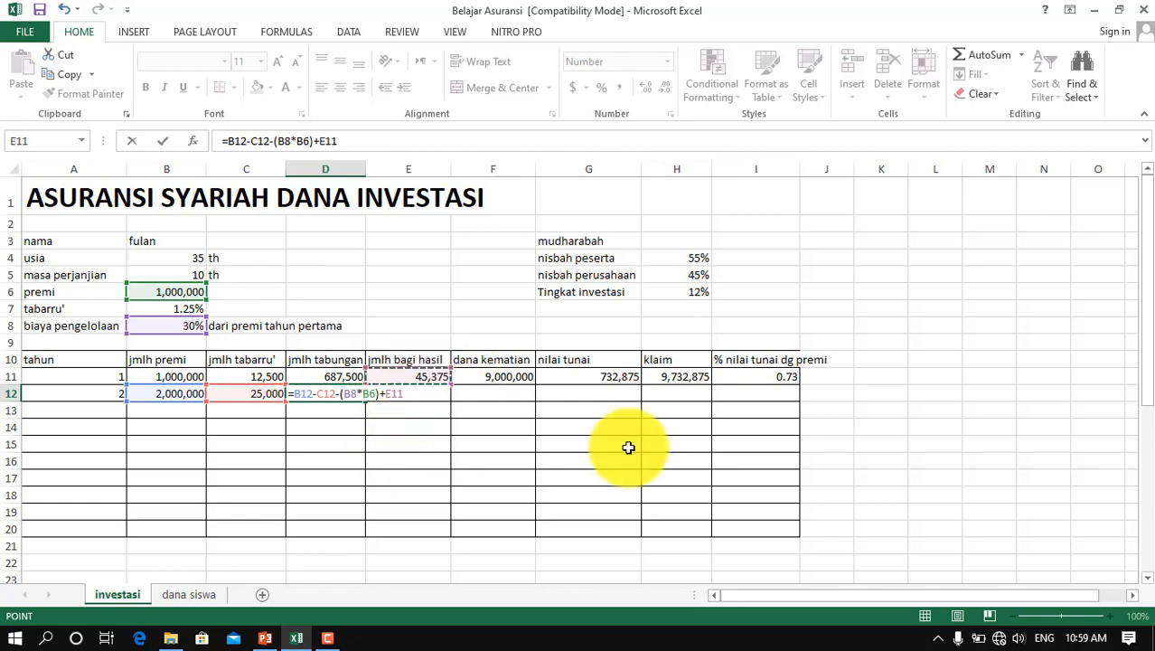
pyautogui.press('Return')
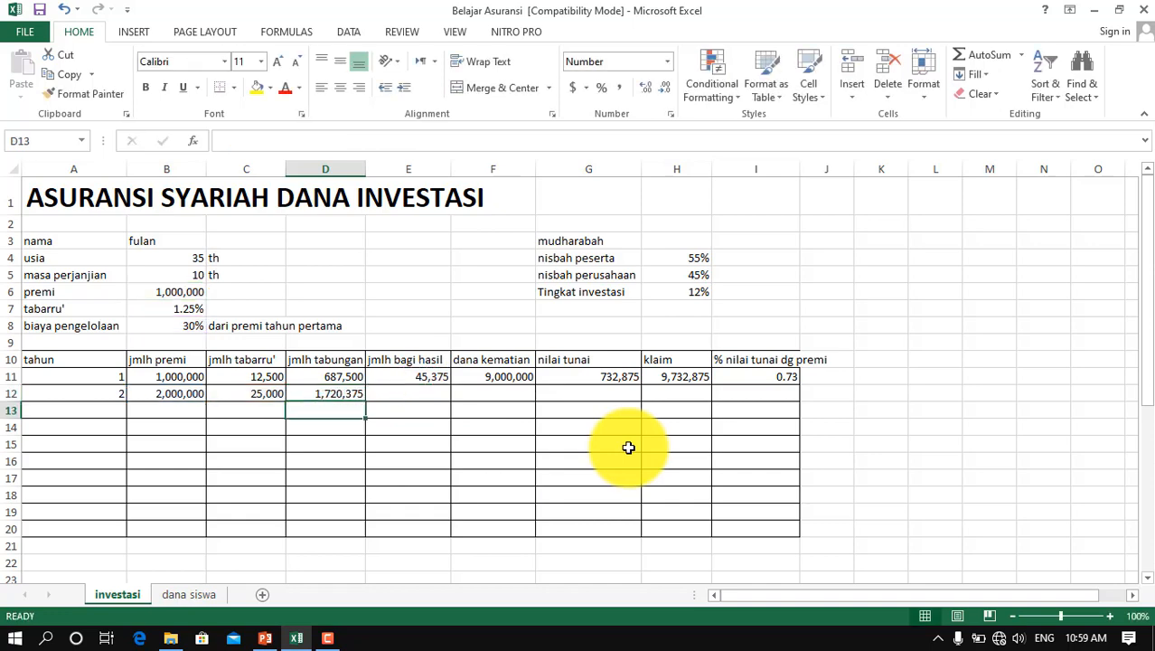
# Enter =D12*H6*H4 as the year 2 jmlh bagi hasil in cell E12
pyautogui.click(446, 393)
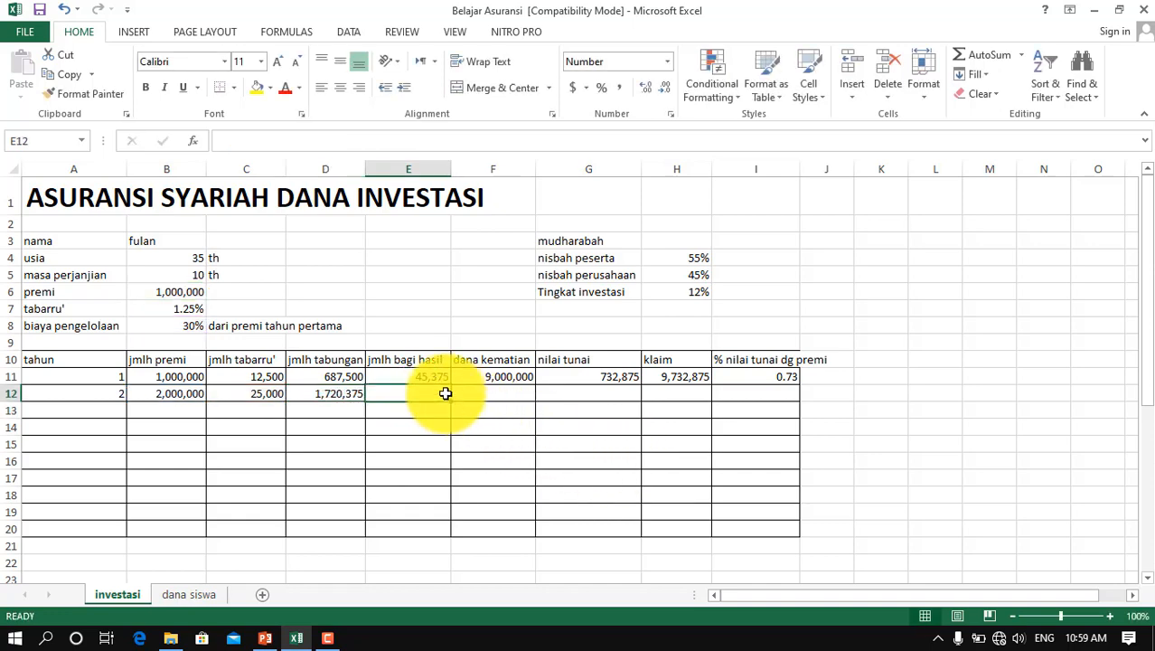
pyautogui.write('=')
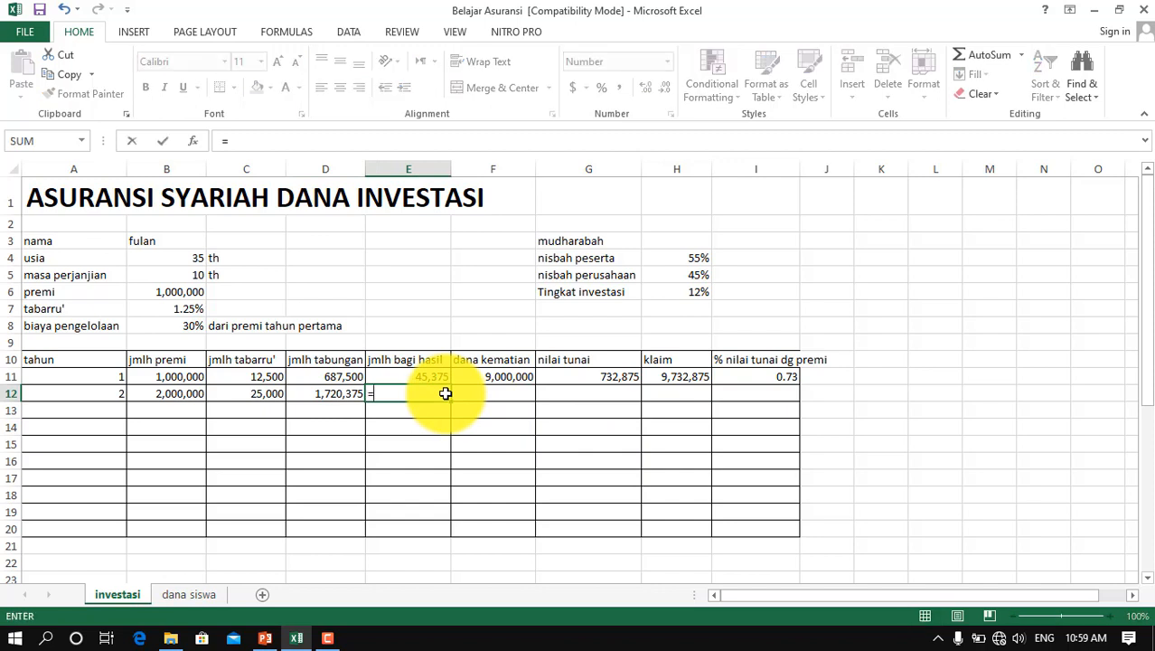
pyautogui.click(311, 403)
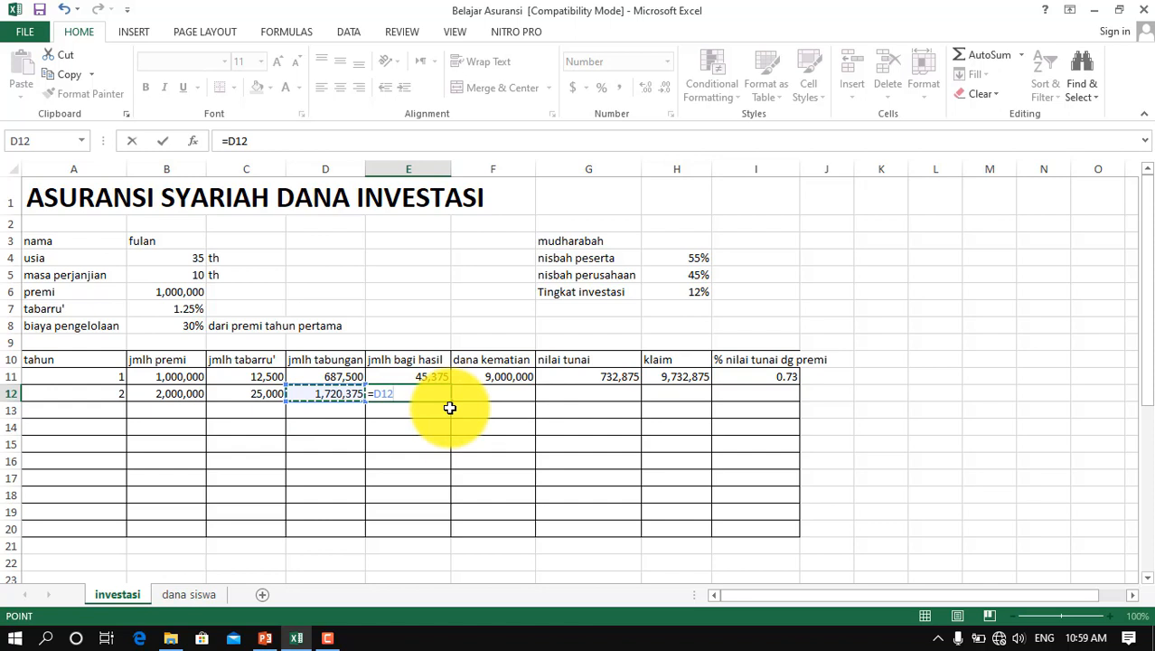
pyautogui.write('*')
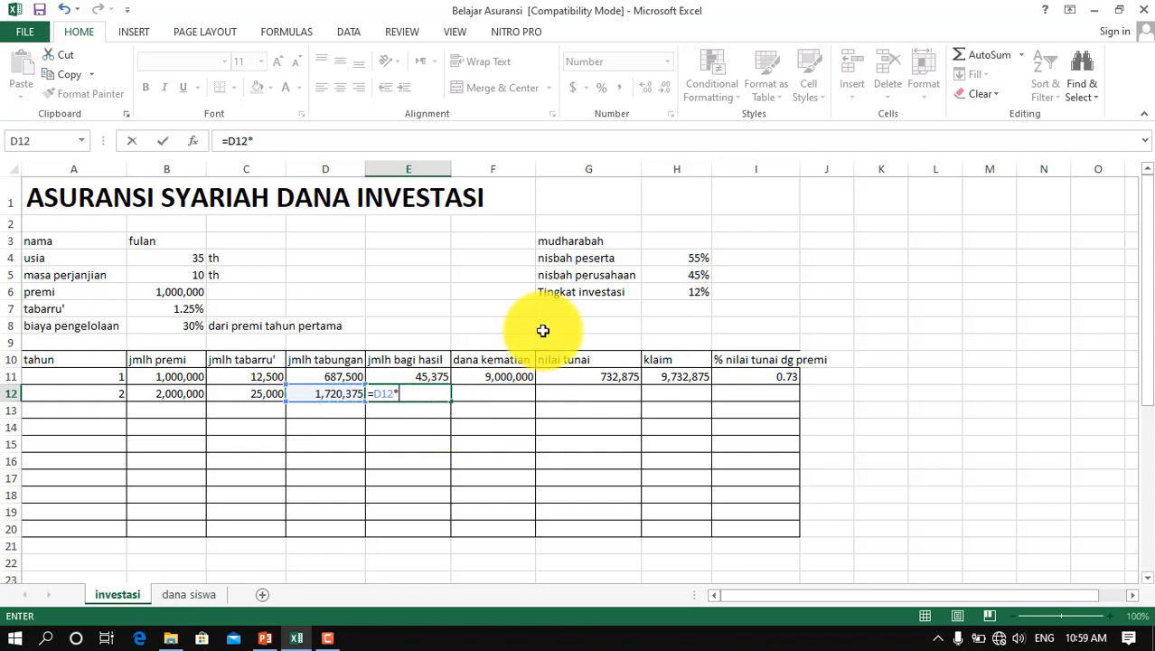
pyautogui.click(700, 290)
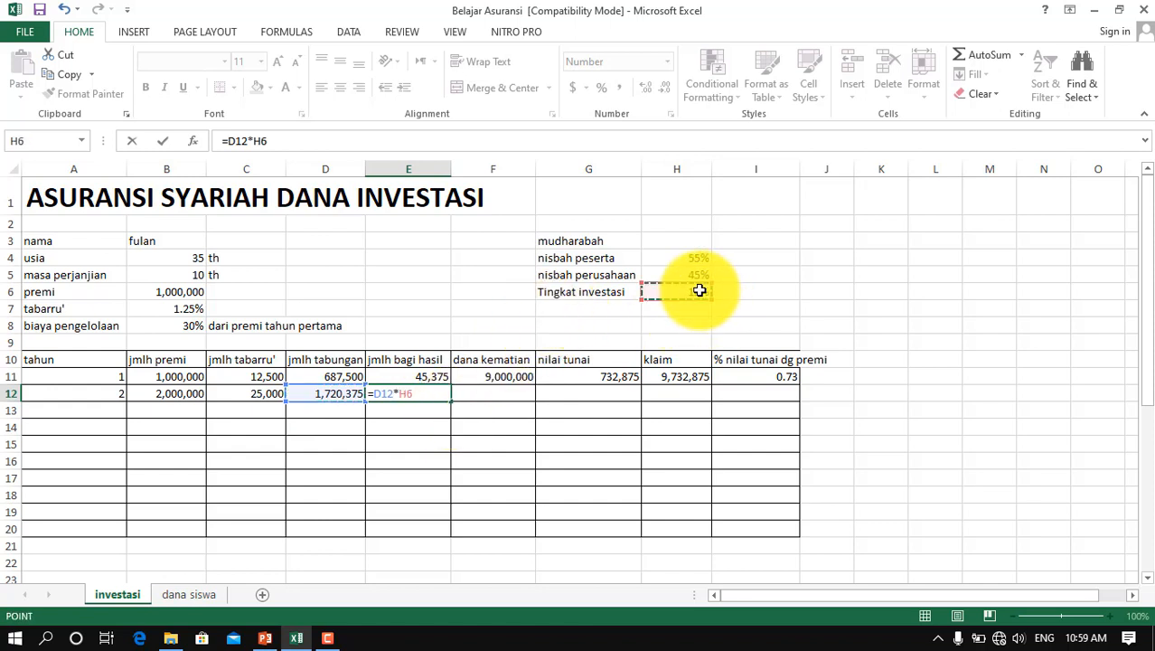
pyautogui.write('*')
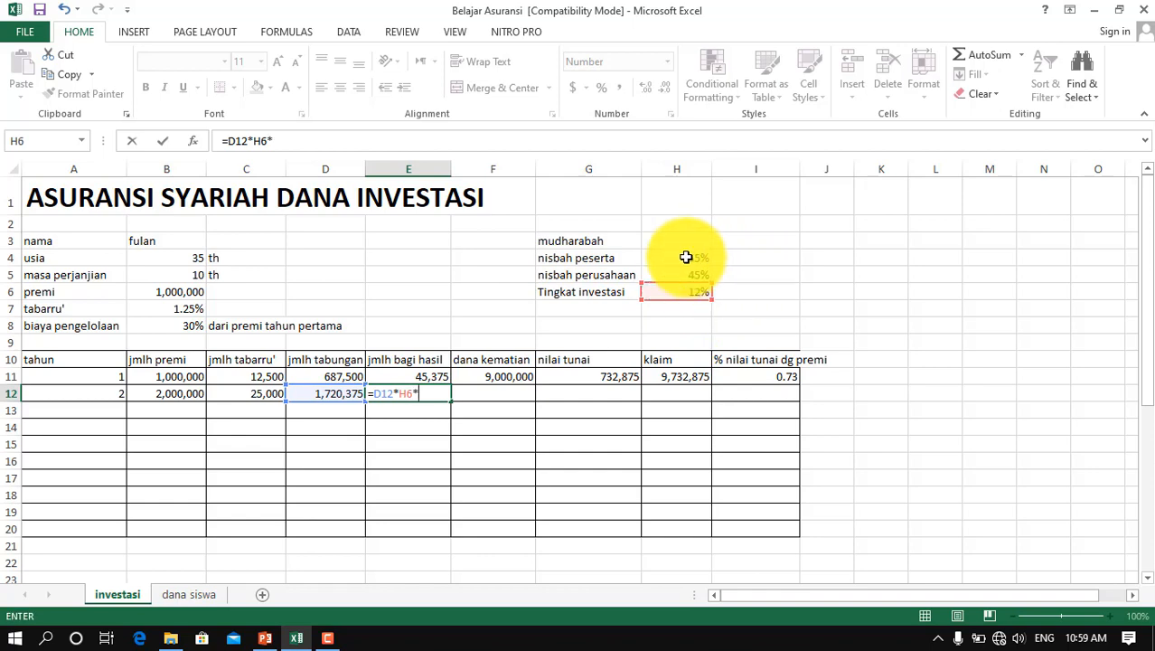
pyautogui.click(686, 258)
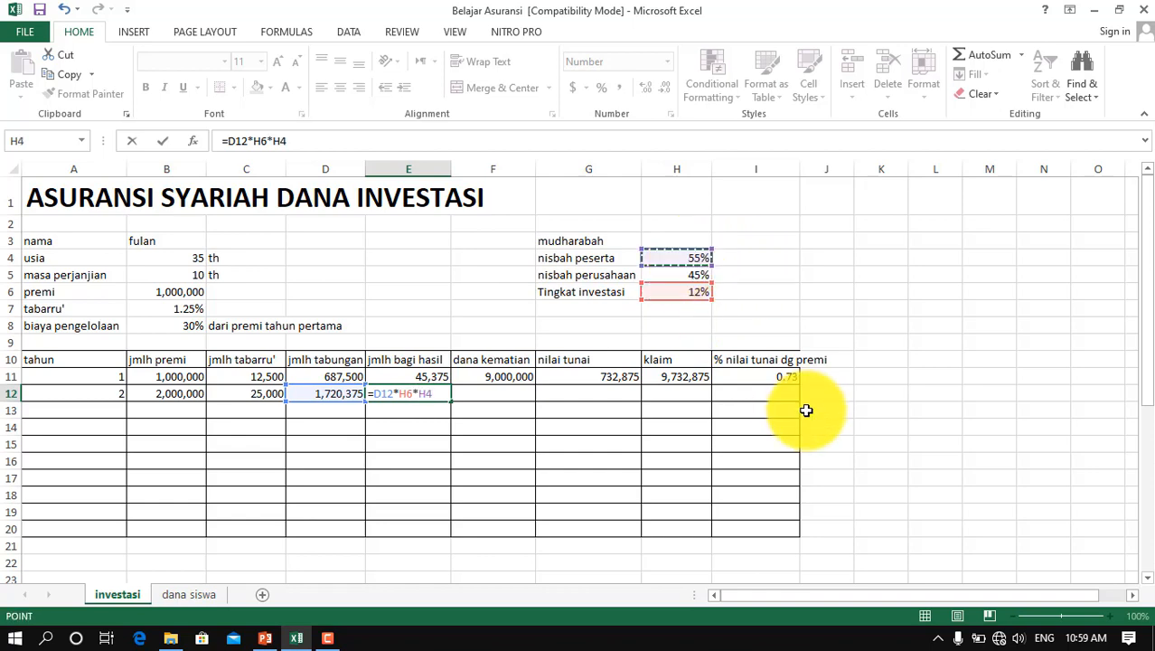
pyautogui.press('Return')
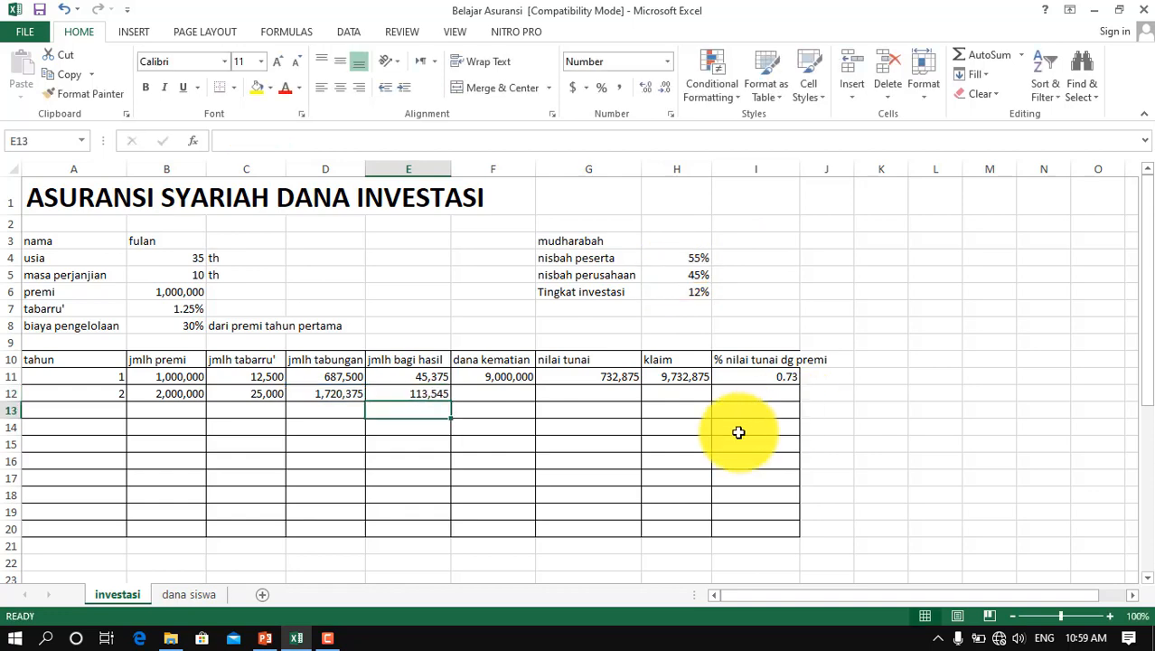
# Enter =(B5*B6)-B12 as the year 2 dana kematian in cell F12
pyautogui.click(493, 395)
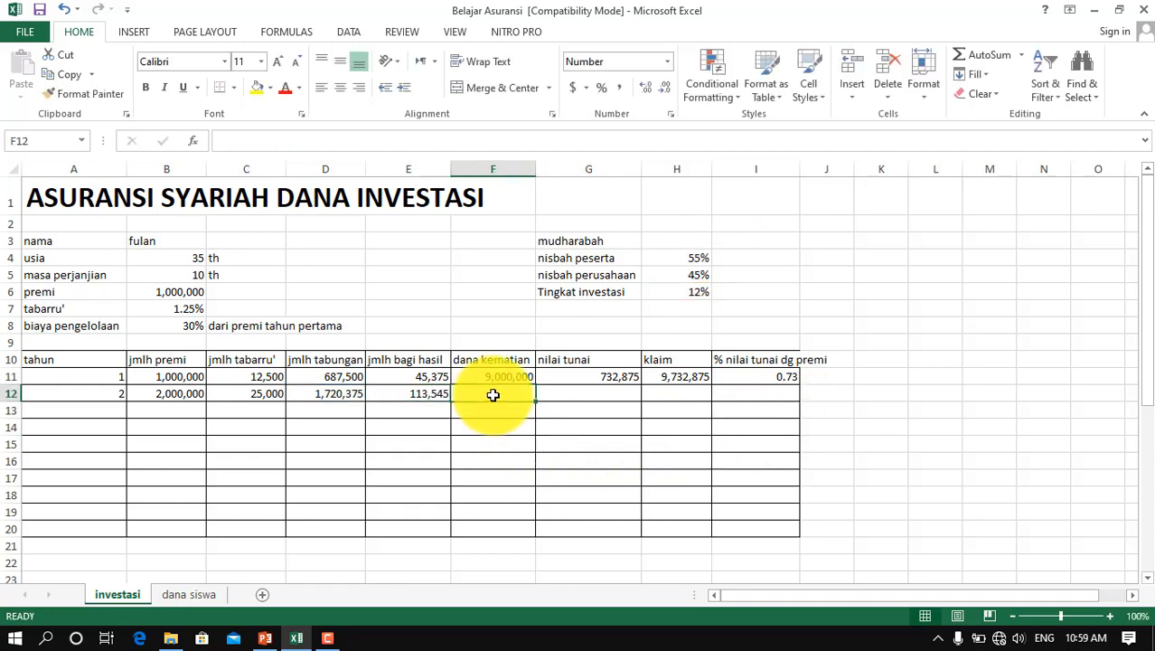
pyautogui.write('=')
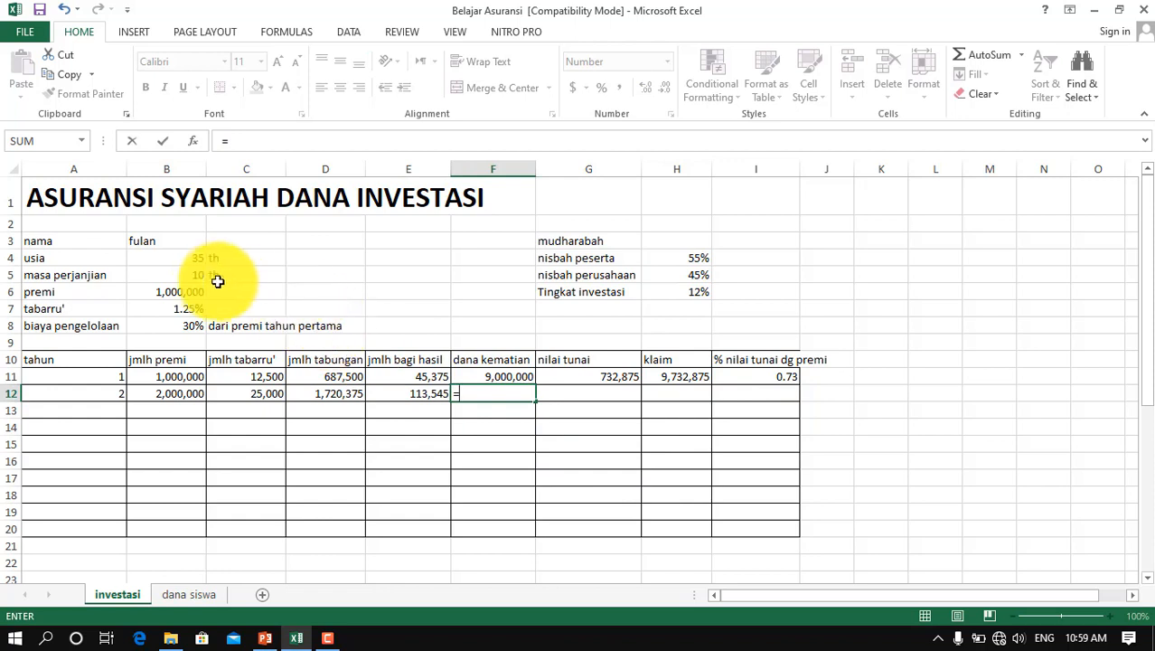
pyautogui.write('(')
pyautogui.click(183, 275)
pyautogui.write('*')
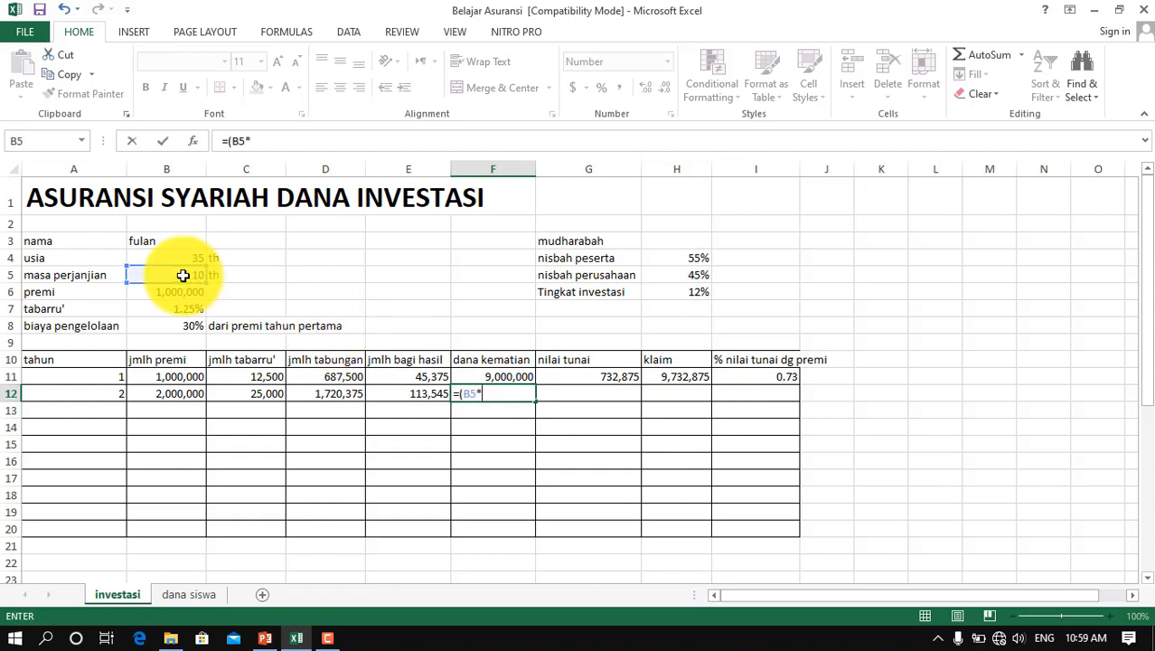
pyautogui.click(181, 292)
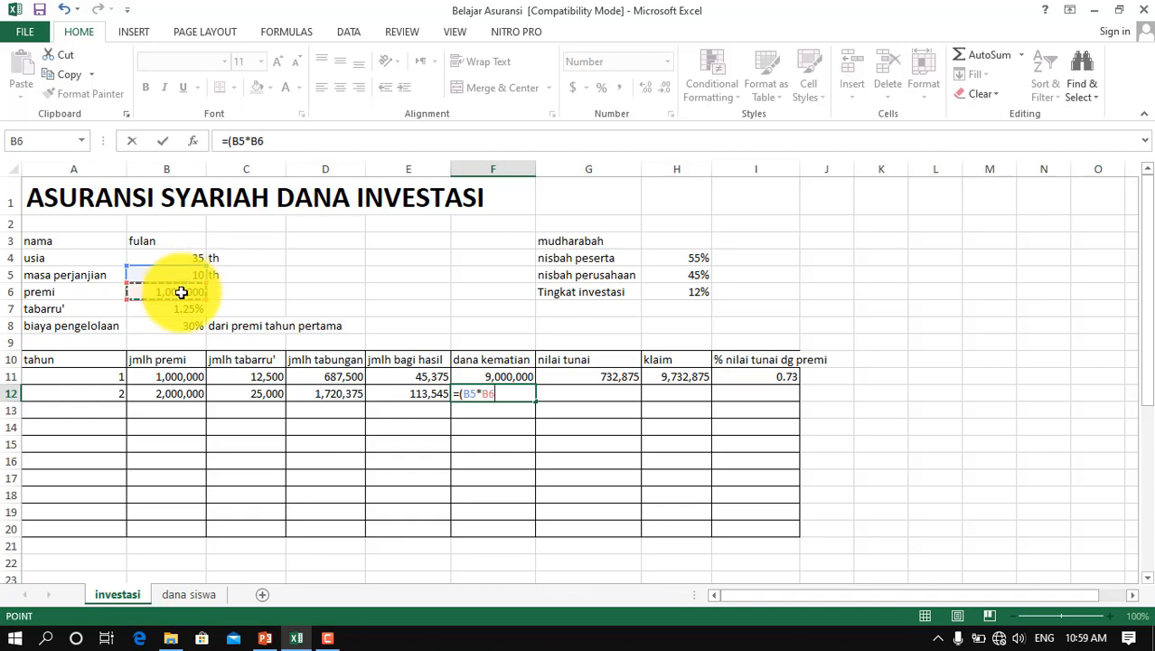
pyautogui.write(')=')
pyautogui.press('BackSpace')
pyautogui.write('-')
pyautogui.click(185, 390)
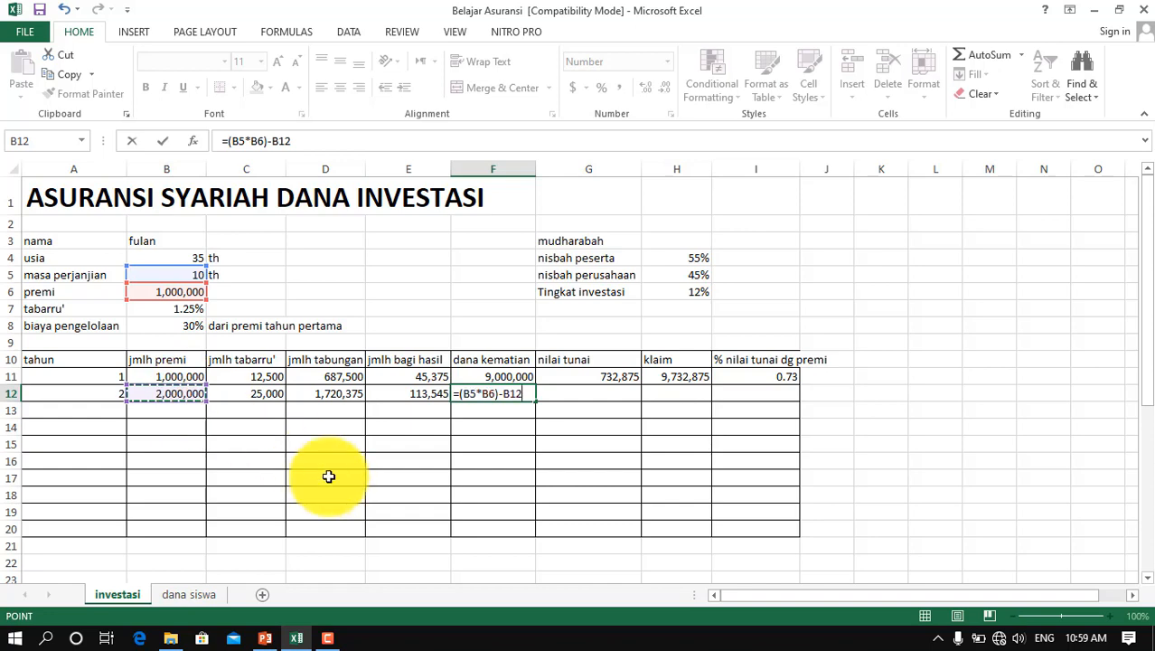
pyautogui.press('Return')
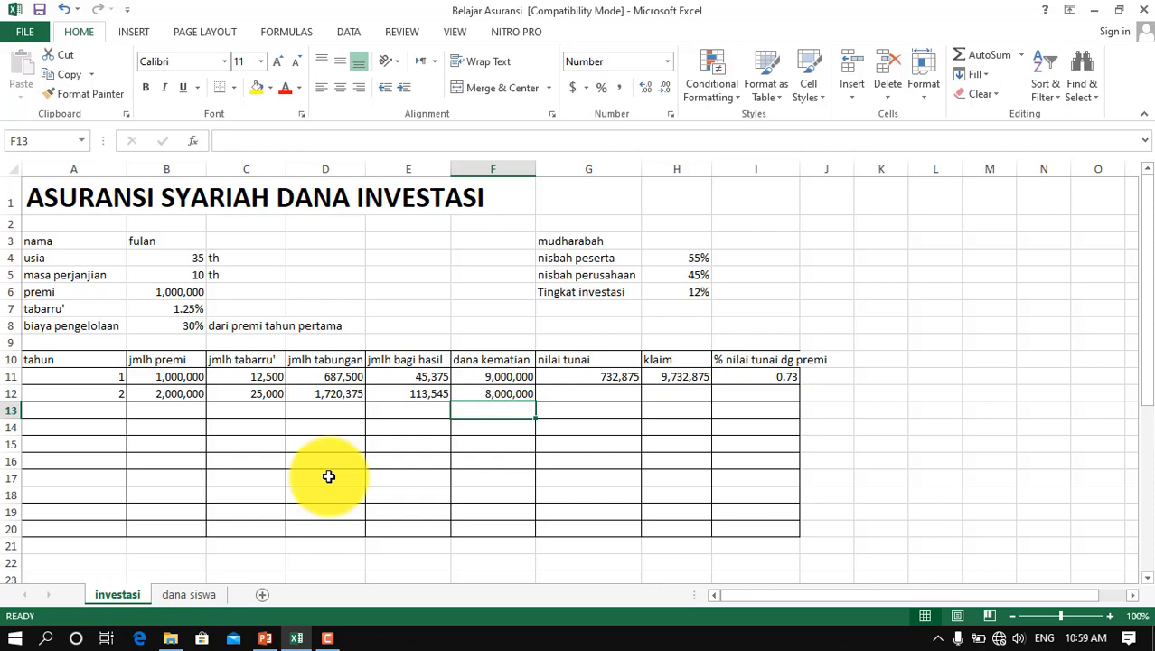
# Enter =D12+E12 as the year 2 nilai tunai in cell G12
pyautogui.click(611, 393)
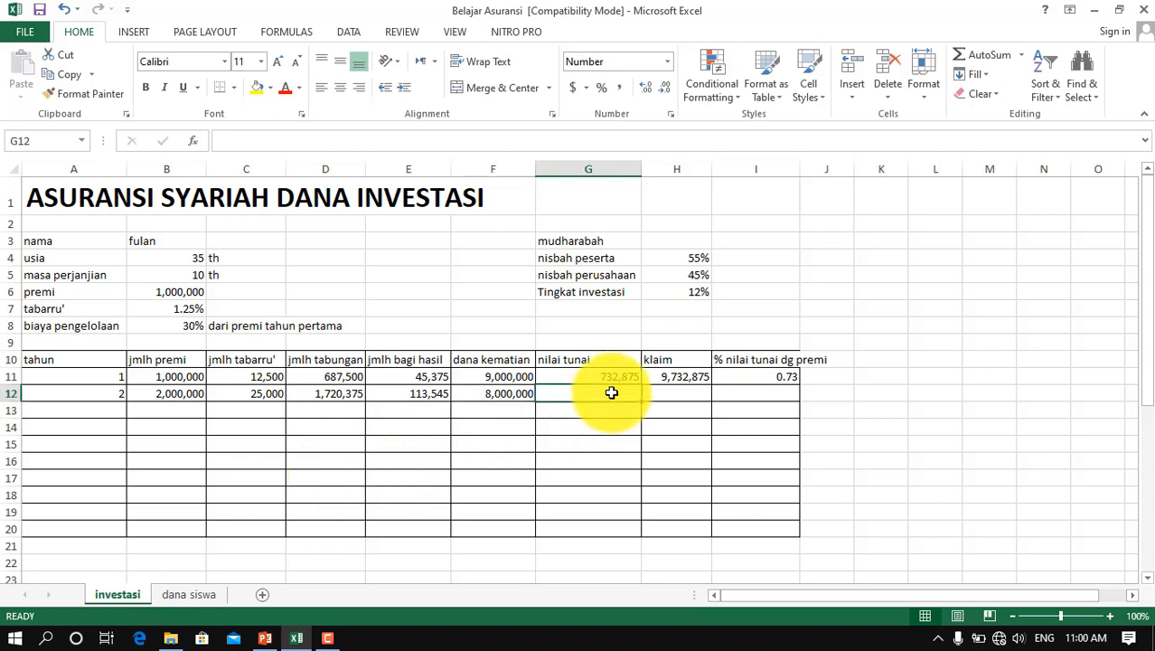
pyautogui.write('=')
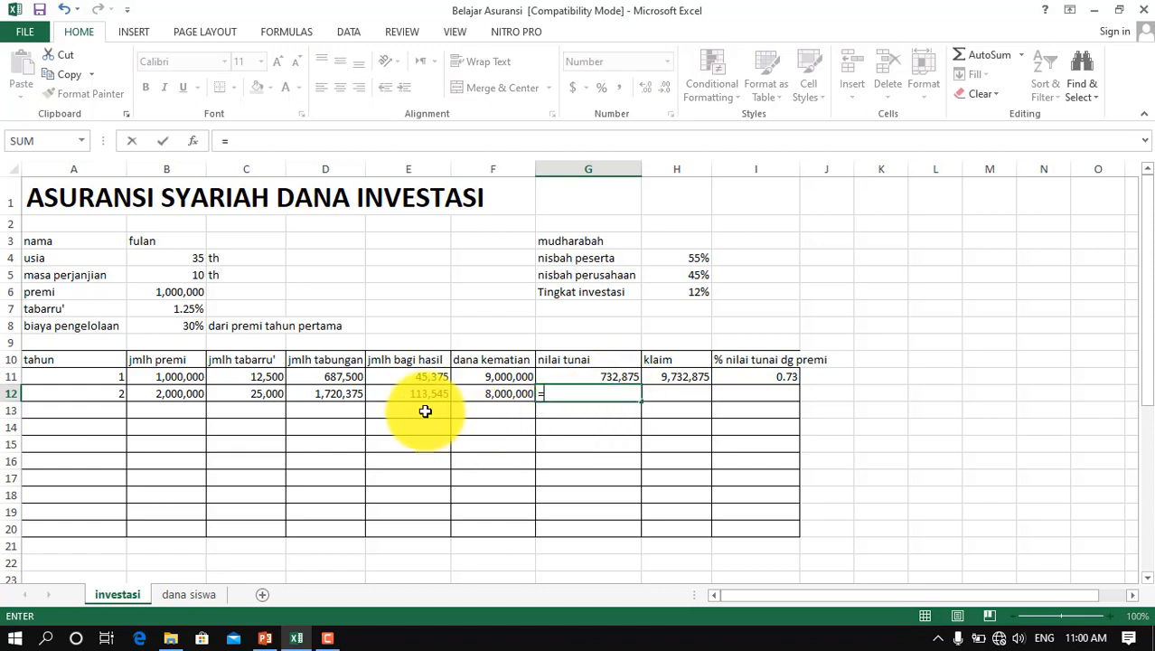
pyautogui.click(332, 390)
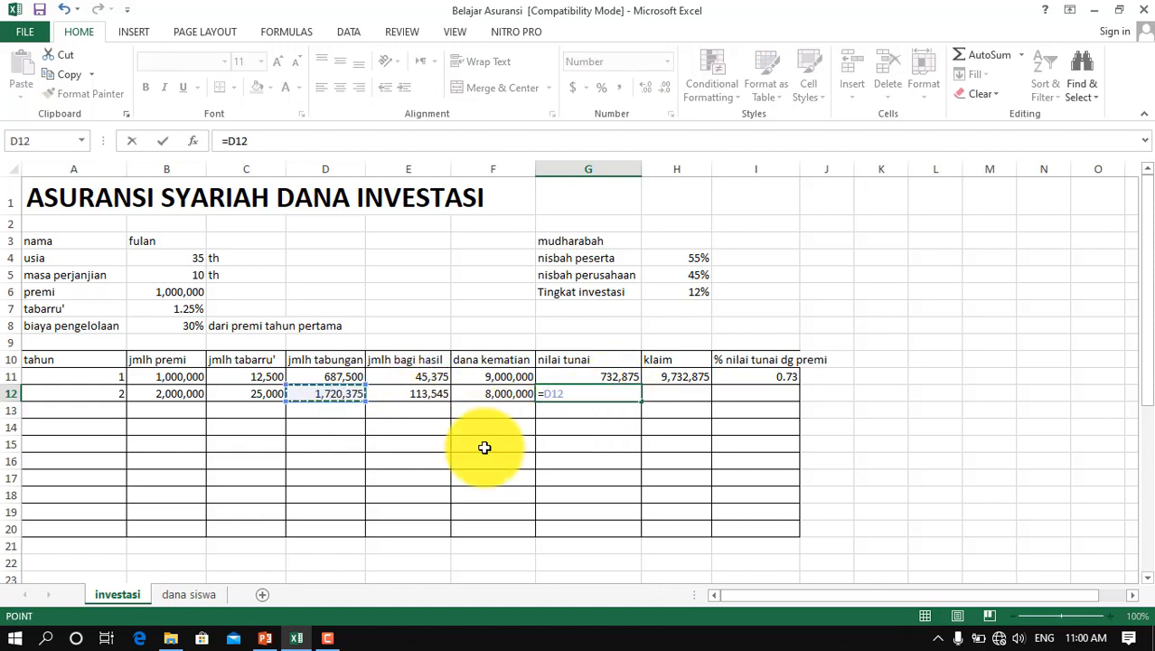
pyautogui.write('+')
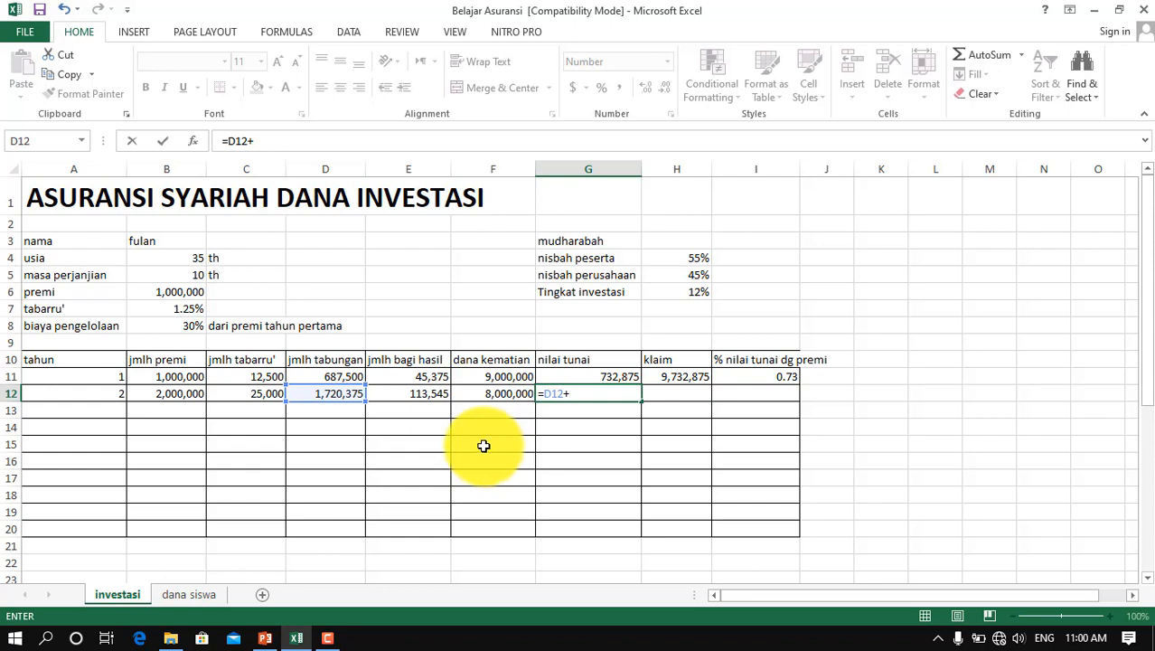
pyautogui.click(418, 395)
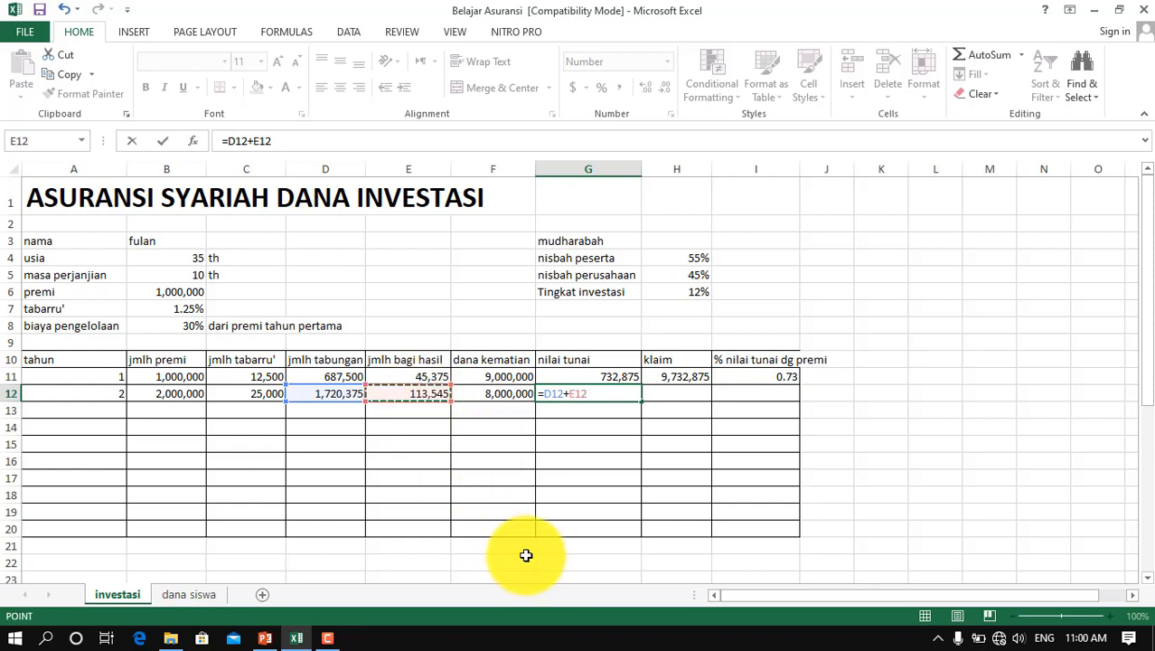
pyautogui.press('Return')
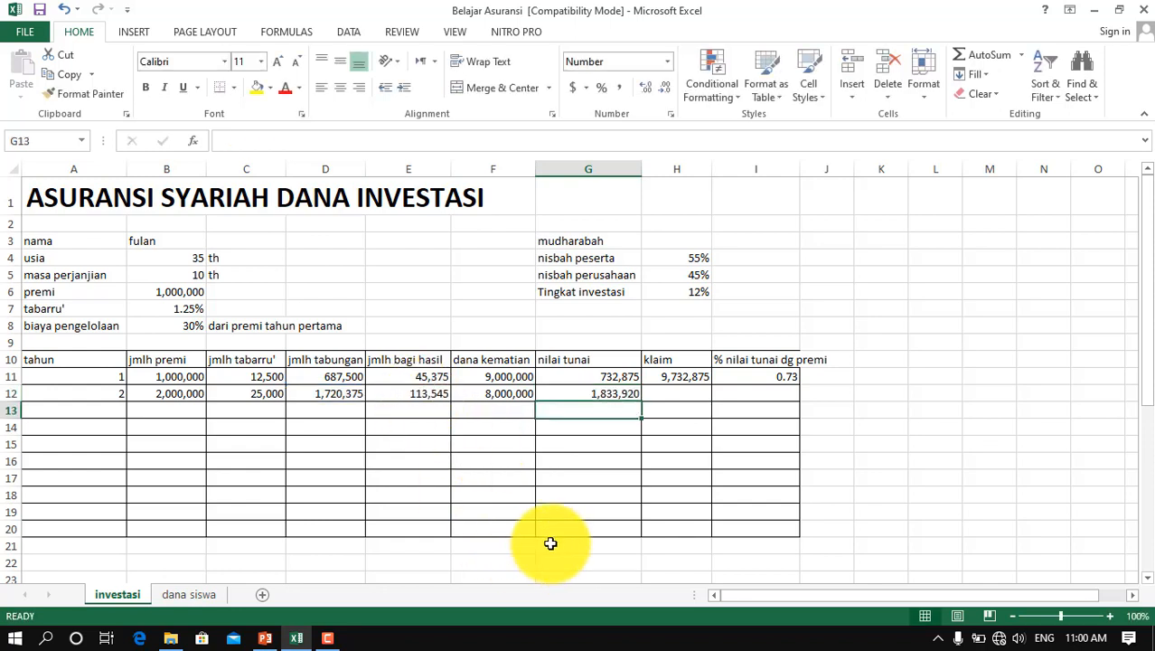
# Enter =F12+G12 as the year 2 klaim in cell H12
pyautogui.click(676, 390)
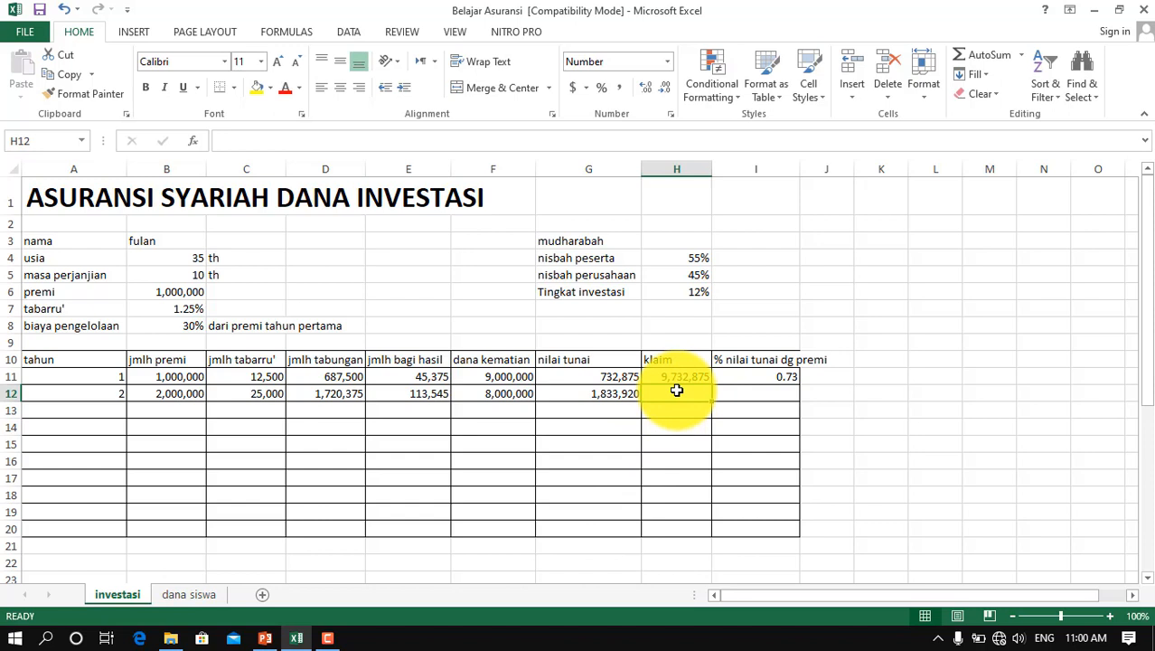
pyautogui.write('=')
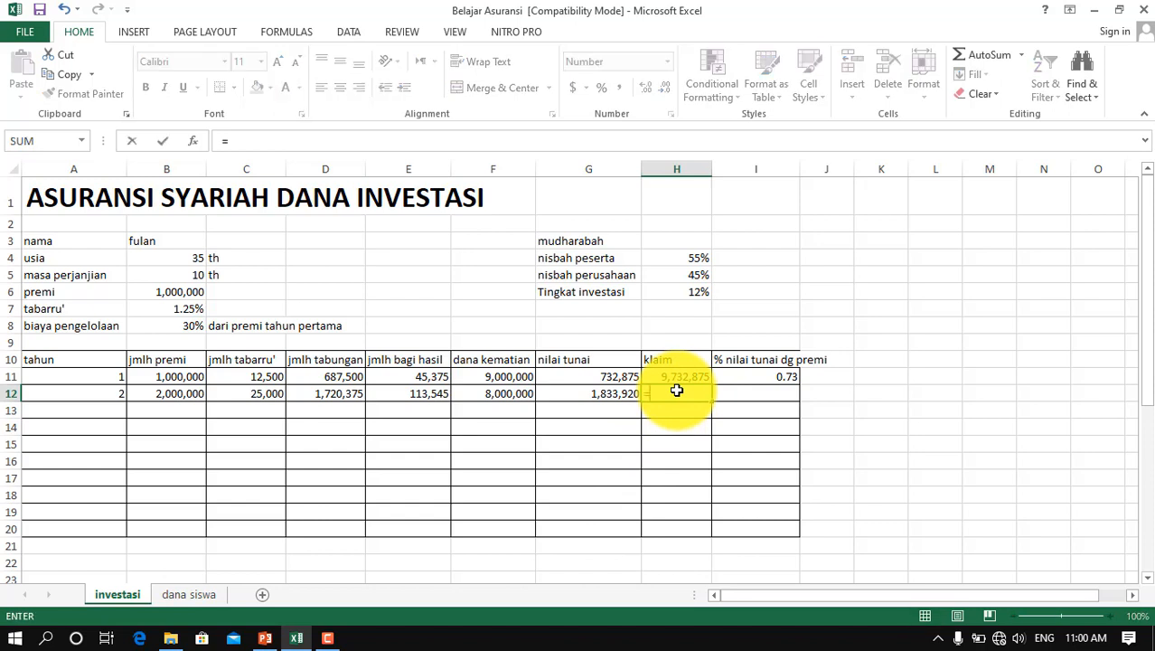
pyautogui.click(488, 390)
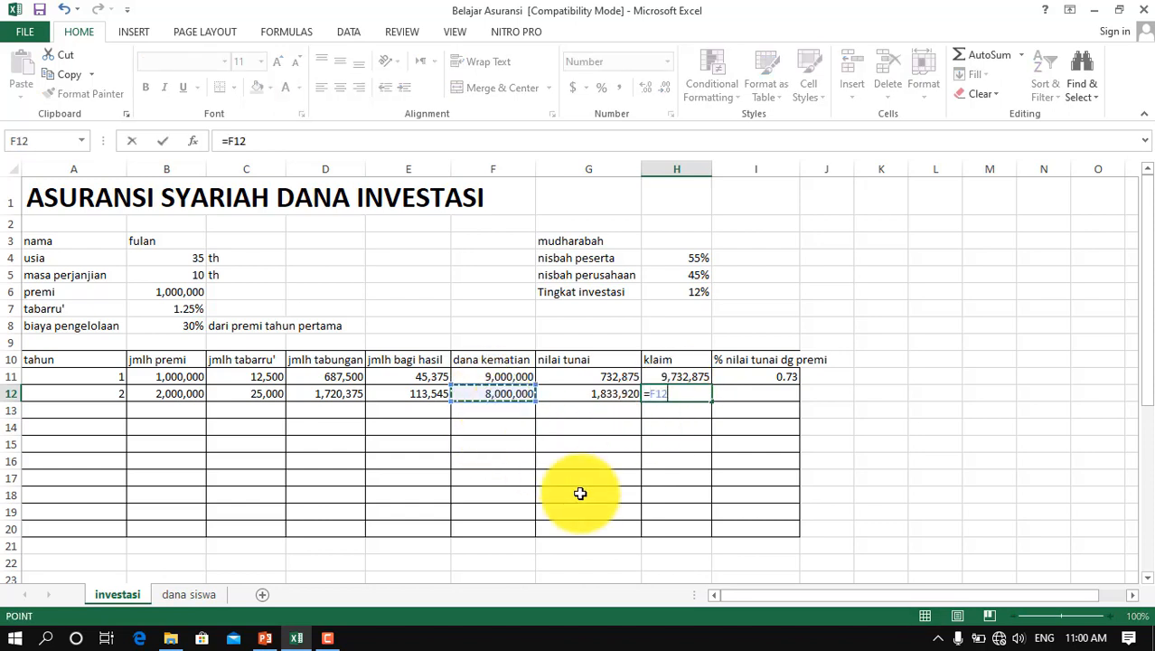
pyautogui.write('+')
pyautogui.click(591, 389)
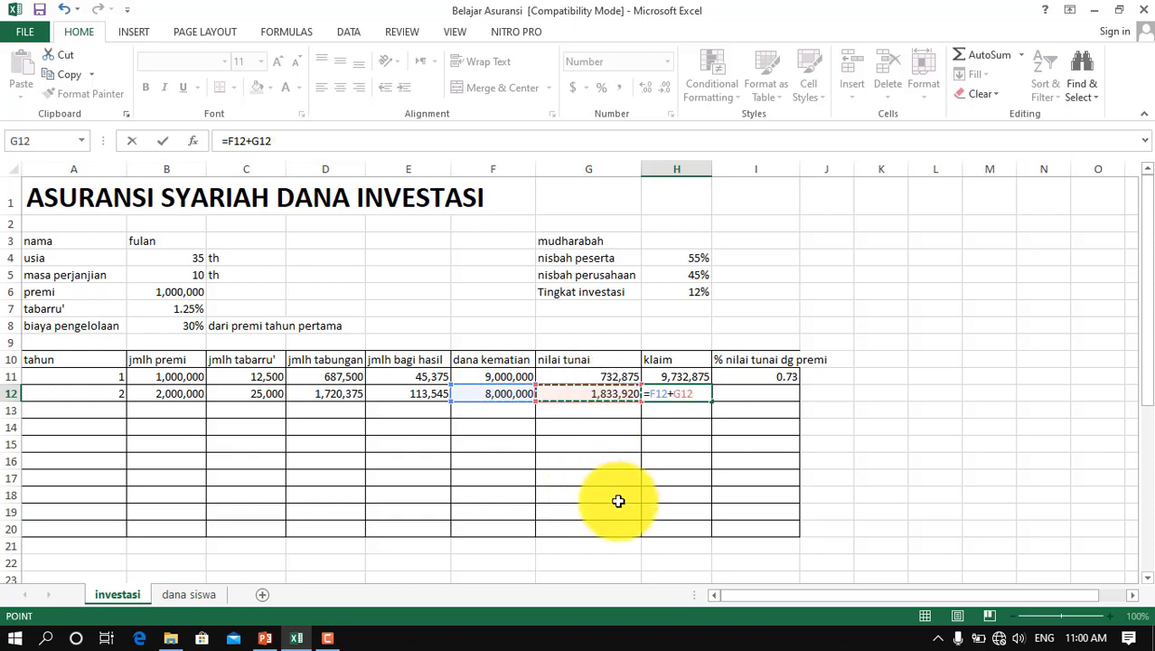
pyautogui.press('Return')
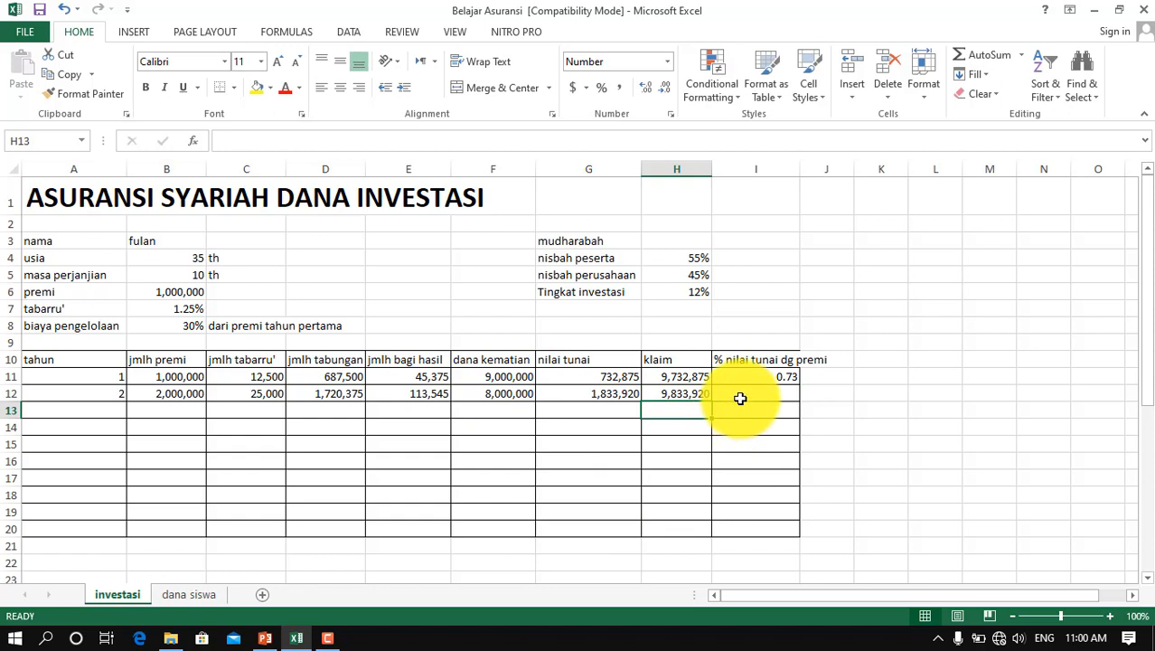
# Enter =G12/B12 as the year 2 % nilai tunai dg premi in cell I12
pyautogui.click(729, 391)
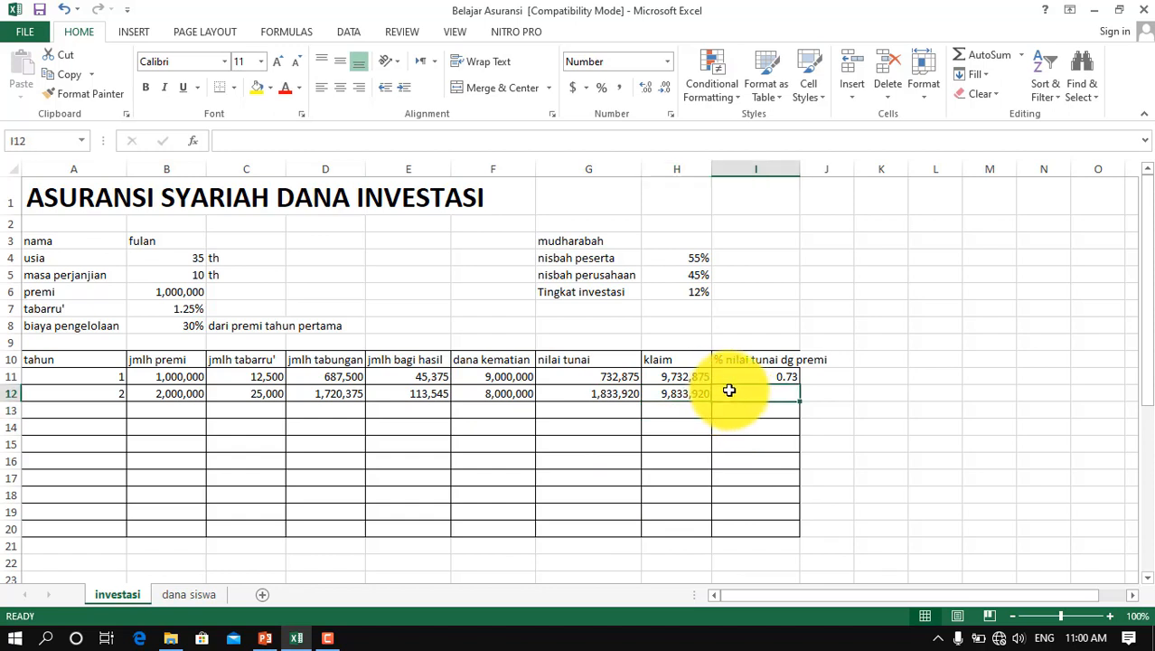
pyautogui.write('=')
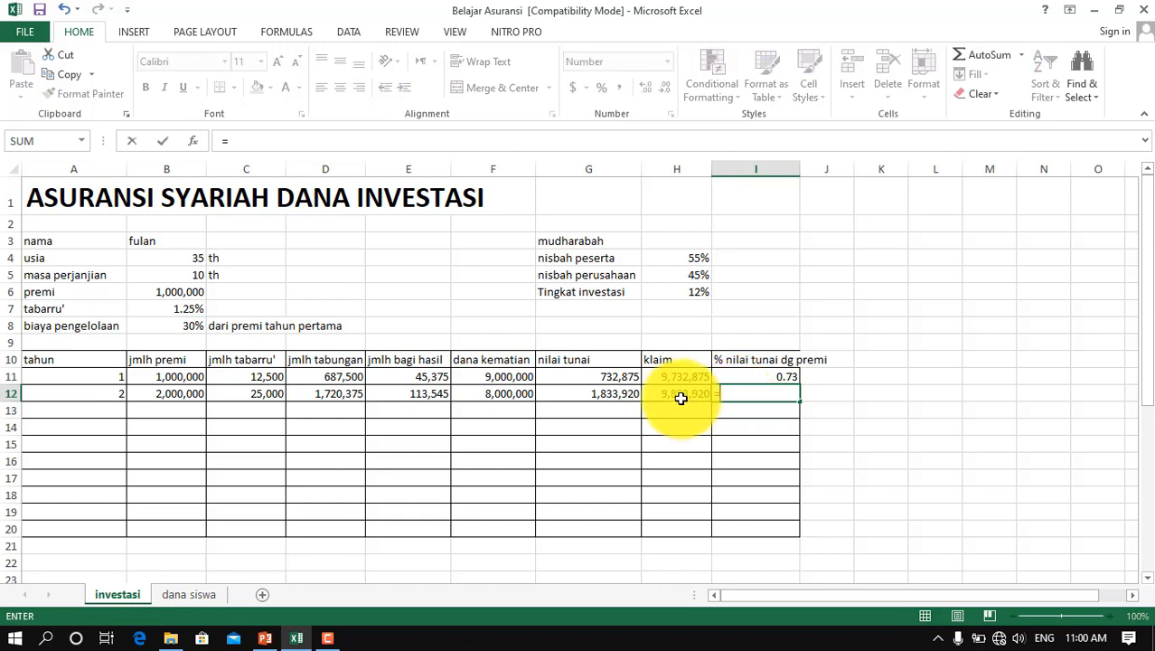
pyautogui.click(620, 393)
pyautogui.write('/')
pyautogui.click(176, 393)
pyautogui.press('Return')
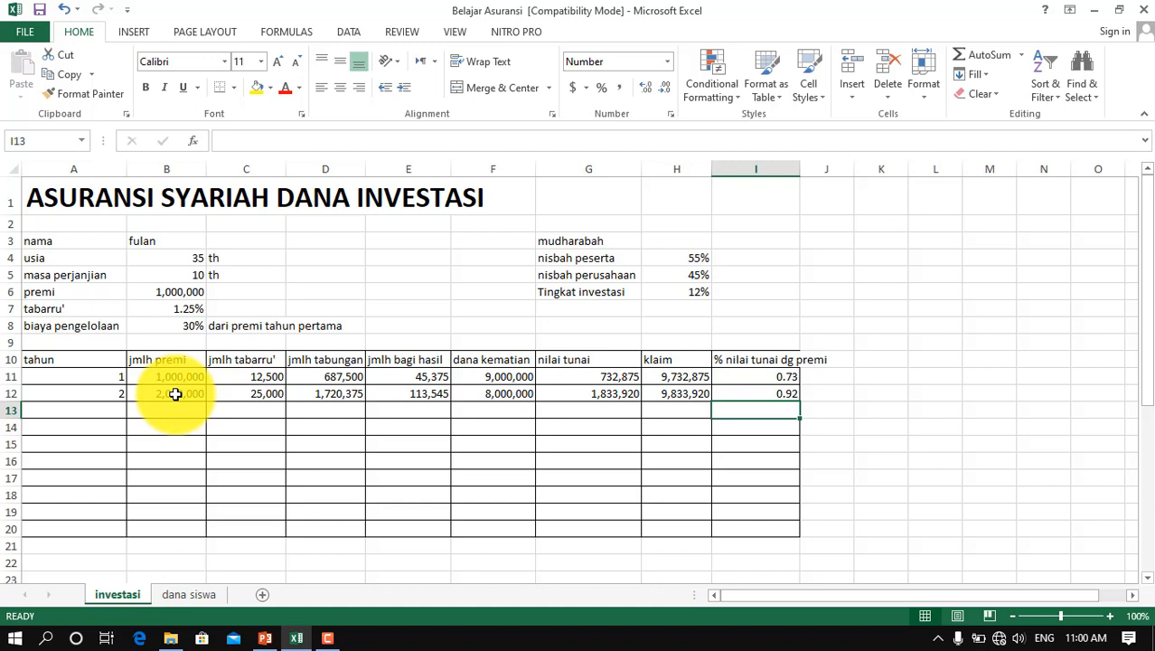
# Extend the tahun series from A11:A12 down to year 10 in cell A20
pyautogui.moveTo(103, 377); pyautogui.dragTo(137, 528)
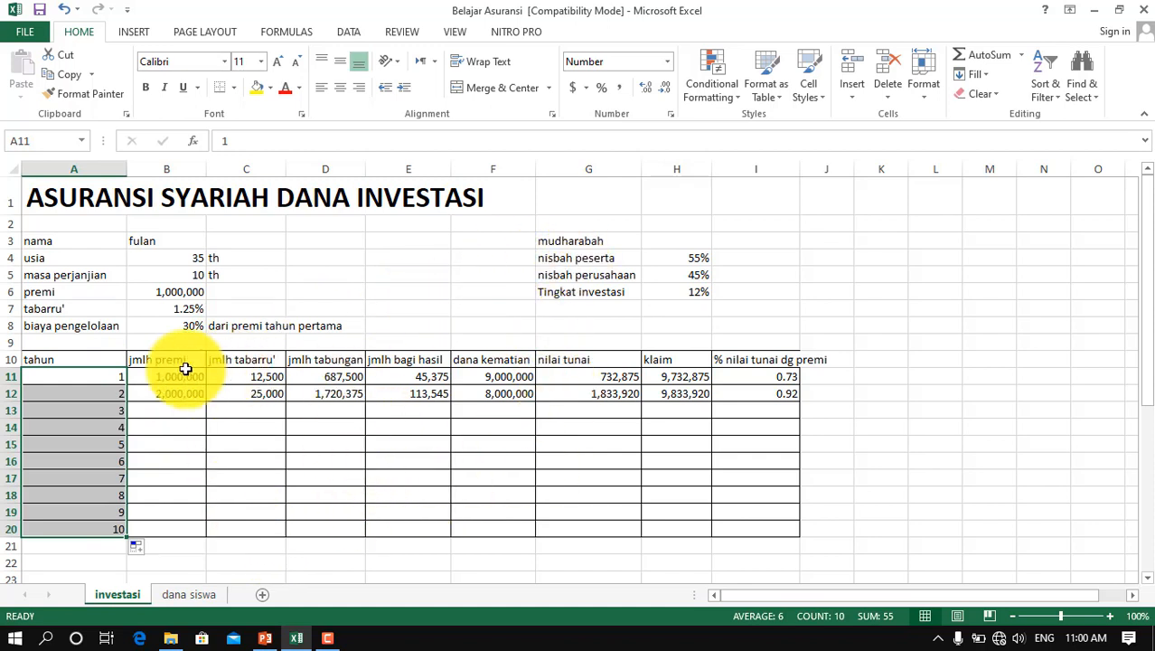
# Make the premi reference absolute in B12, giving =$B$6*A12, and fill the jmlh premi formula down to B20
pyautogui.click(167, 393)
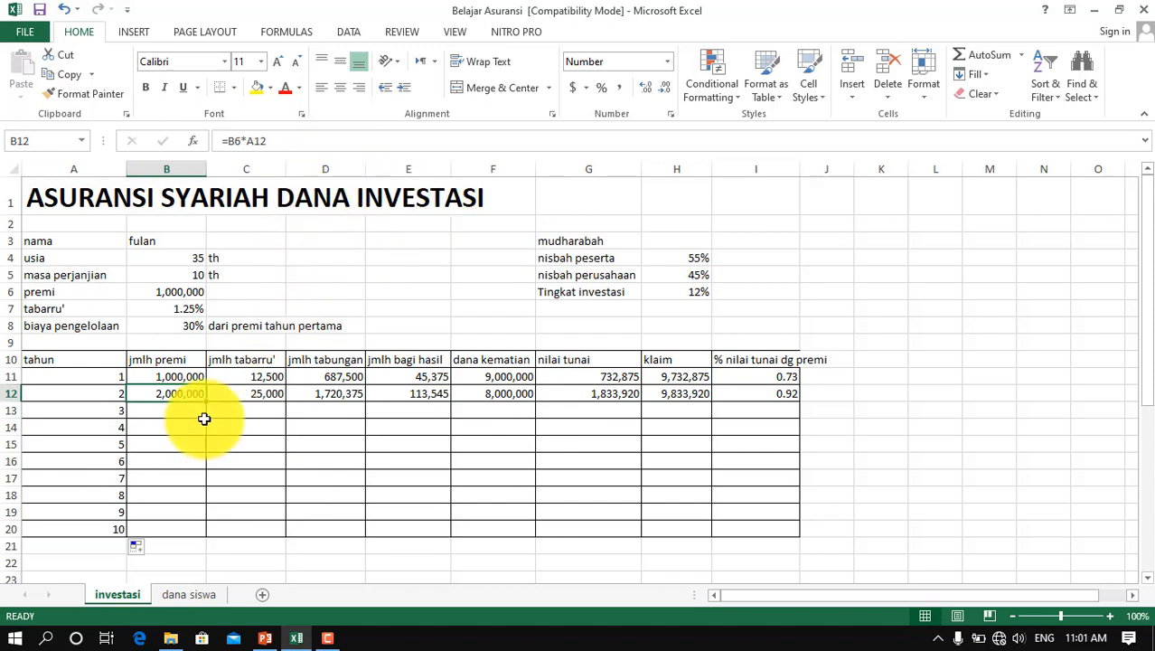
pyautogui.click(231, 142)
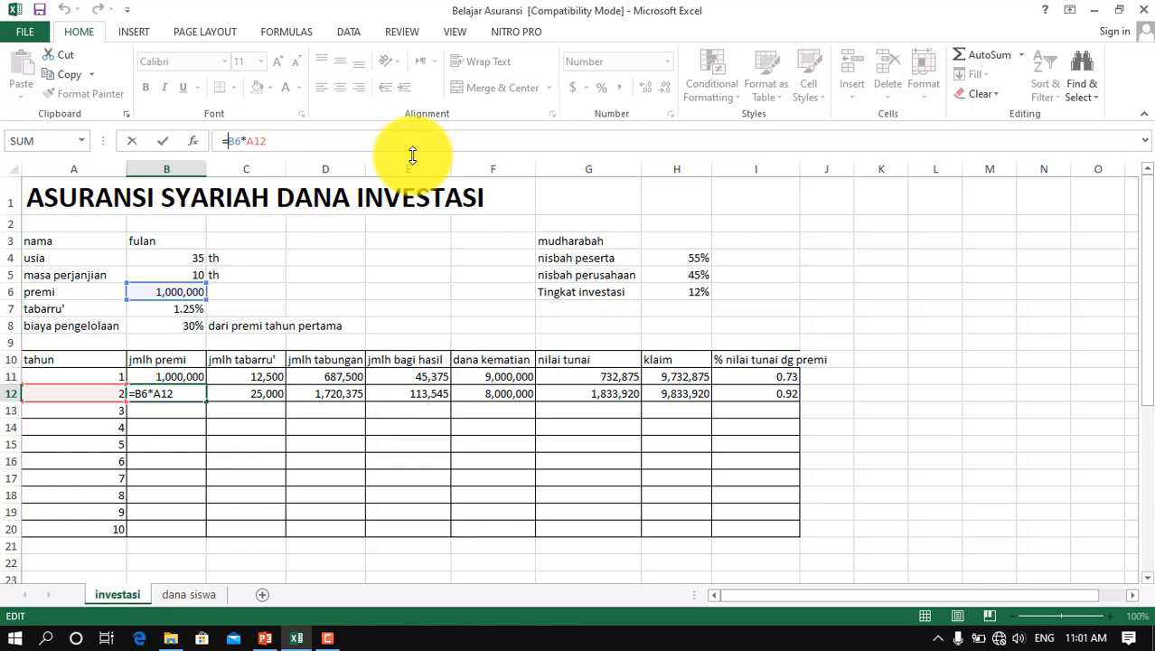
pyautogui.write('$')
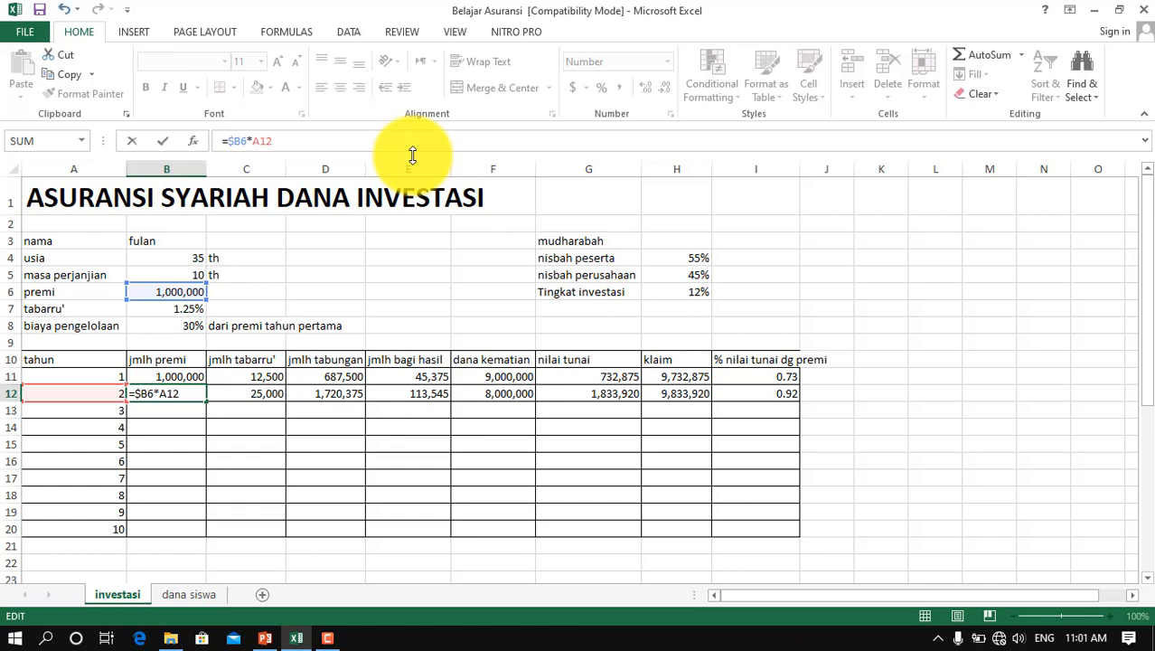
pyautogui.write('$')
pyautogui.press('Return')
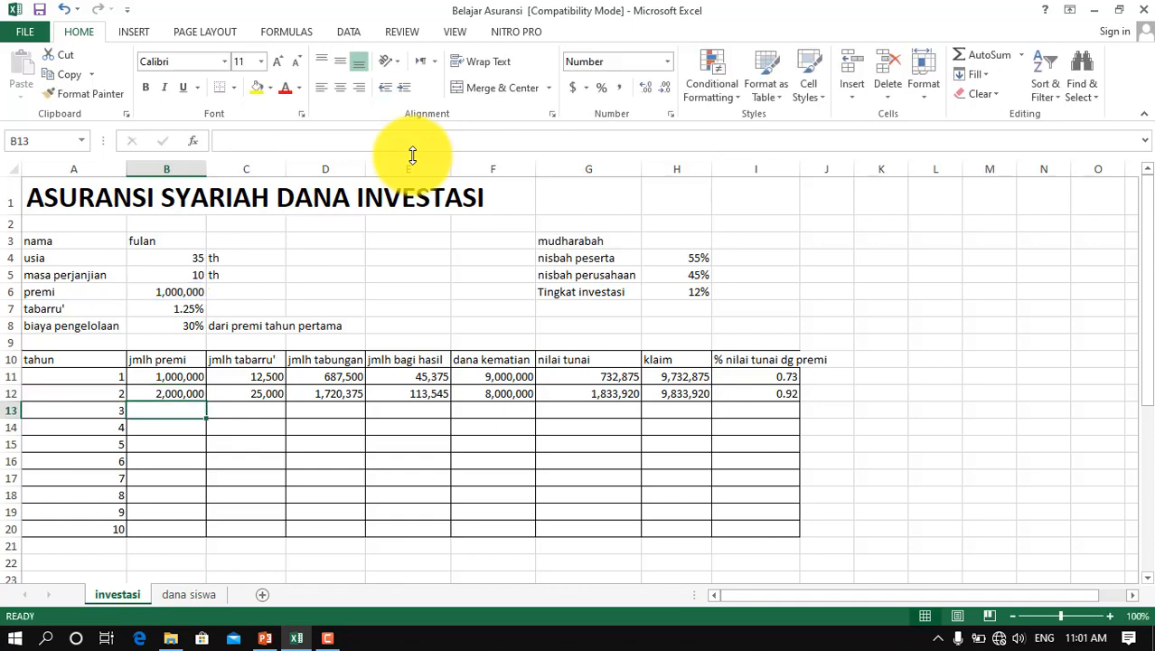
pyautogui.click(178, 394)
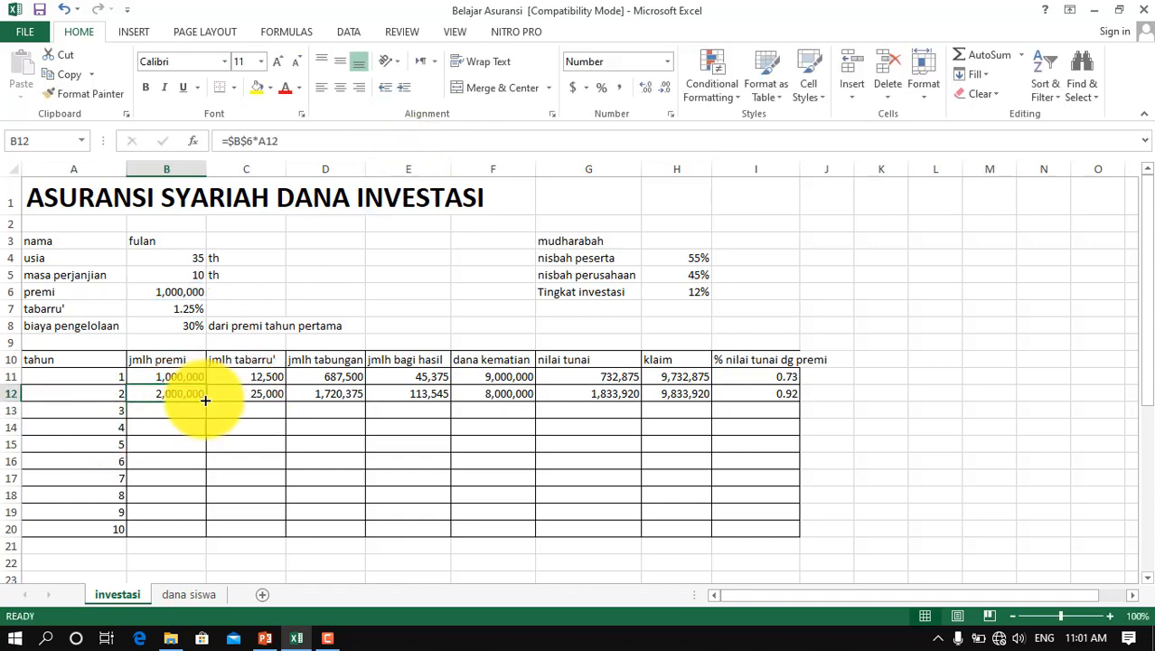
pyautogui.moveTo(204, 402); pyautogui.dragTo(194, 534)
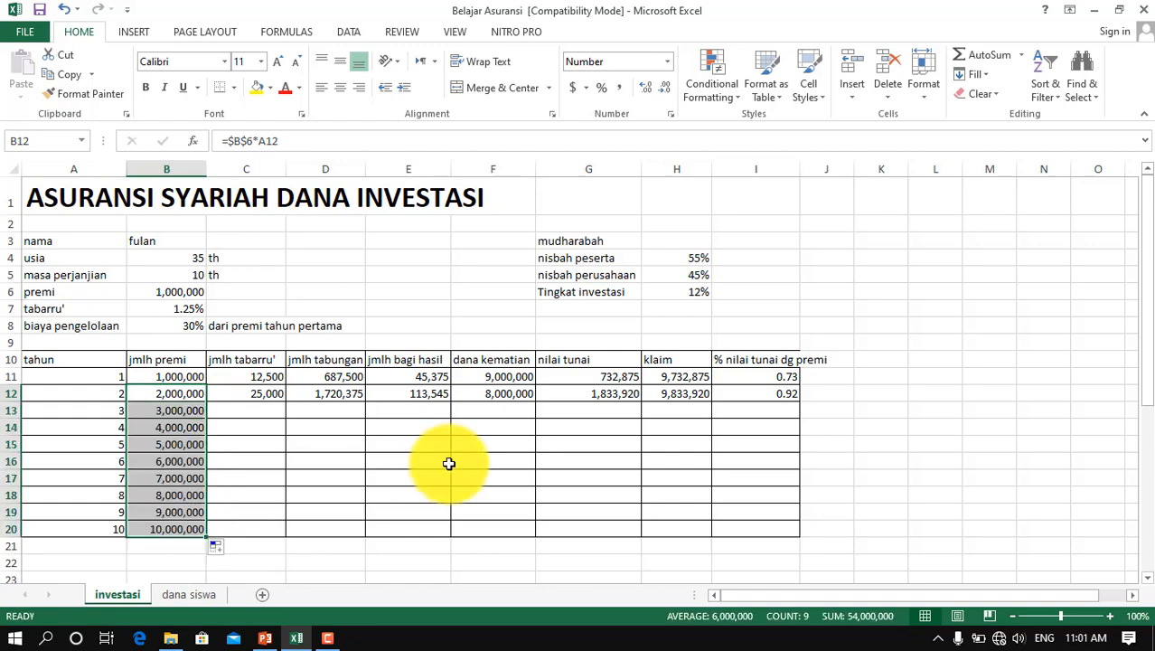
# Make the tabarru' rate reference absolute in C12, giving =$B$7*B12, and fill the jmlh tabarru' formula down to C20
pyautogui.click(243, 394)
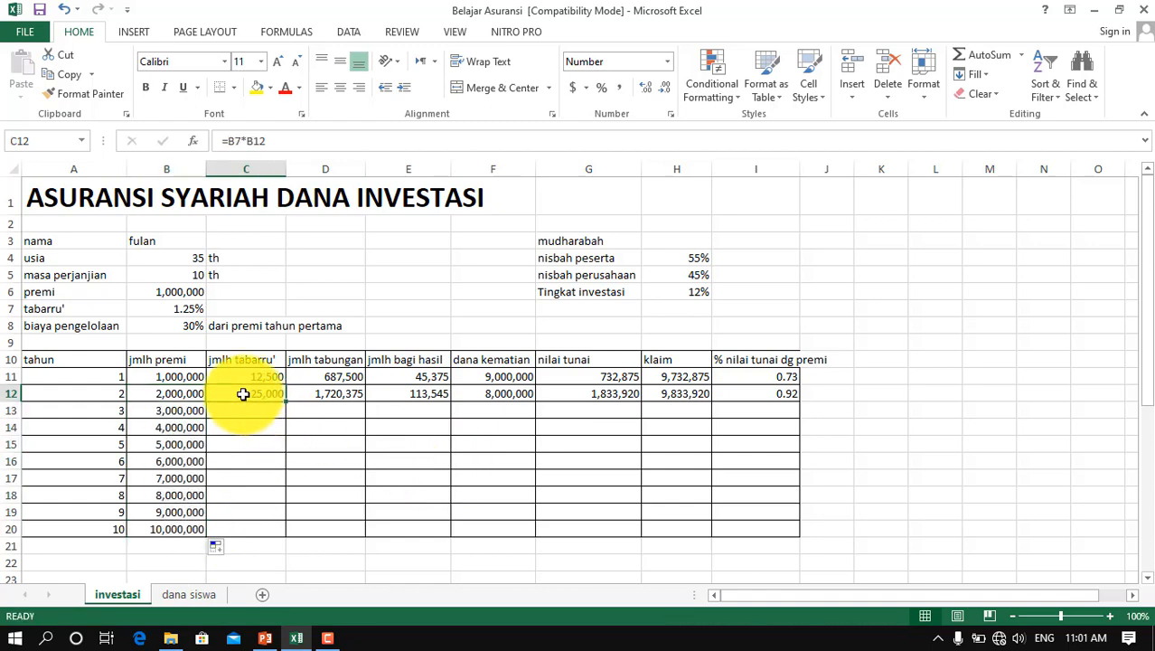
pyautogui.click(233, 142)
pyautogui.write('$')
pyautogui.write('$')
pyautogui.press('Return')
pyautogui.click(252, 393)
pyautogui.moveTo(281, 415); pyautogui.dragTo(276, 533)
# Change the jmlh tabungan formula in D12 to =B12-C12-($B$8*$B$6)+E11 and fill it down to D20
pyautogui.click(335, 396)
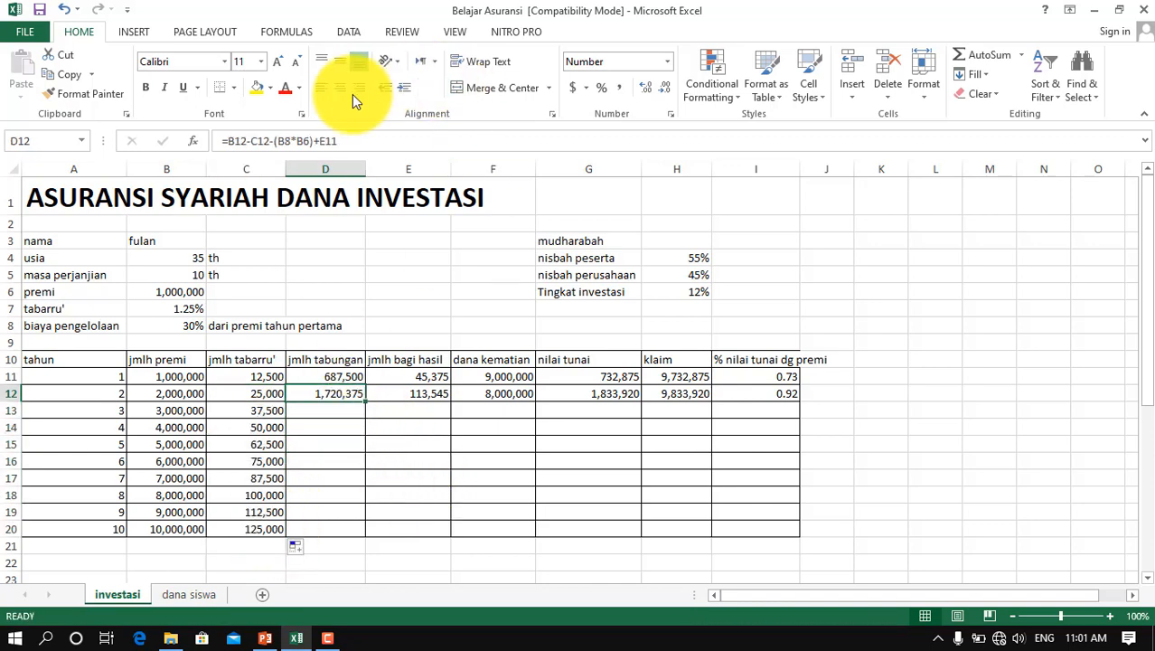
pyautogui.click(277, 141)
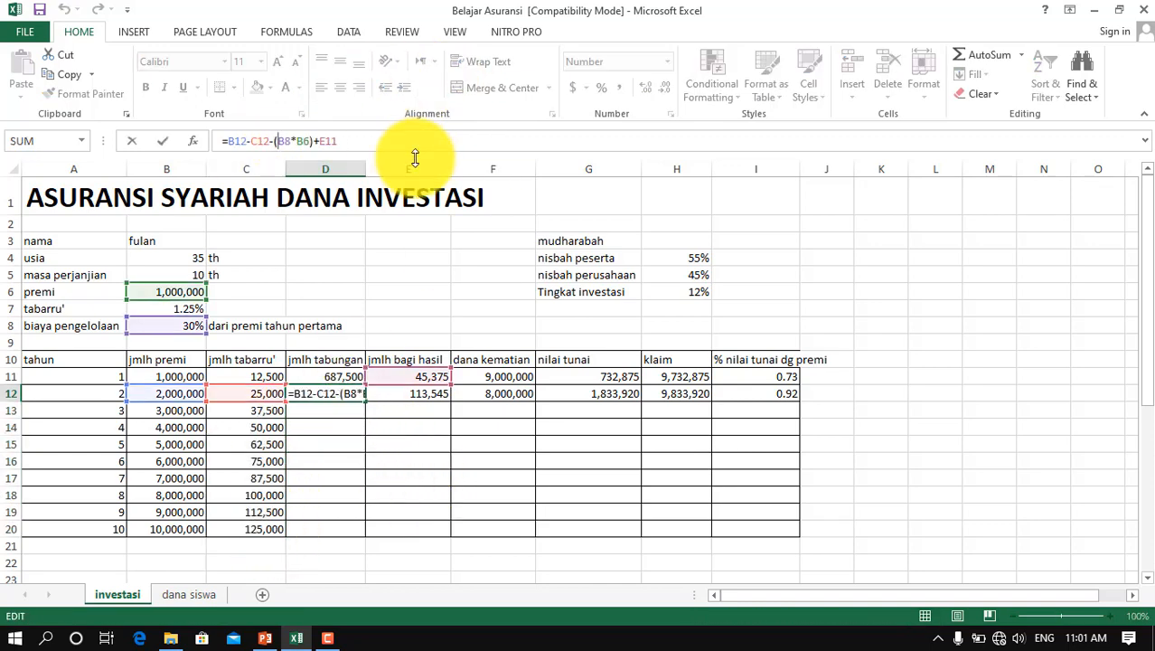
pyautogui.write('$B')
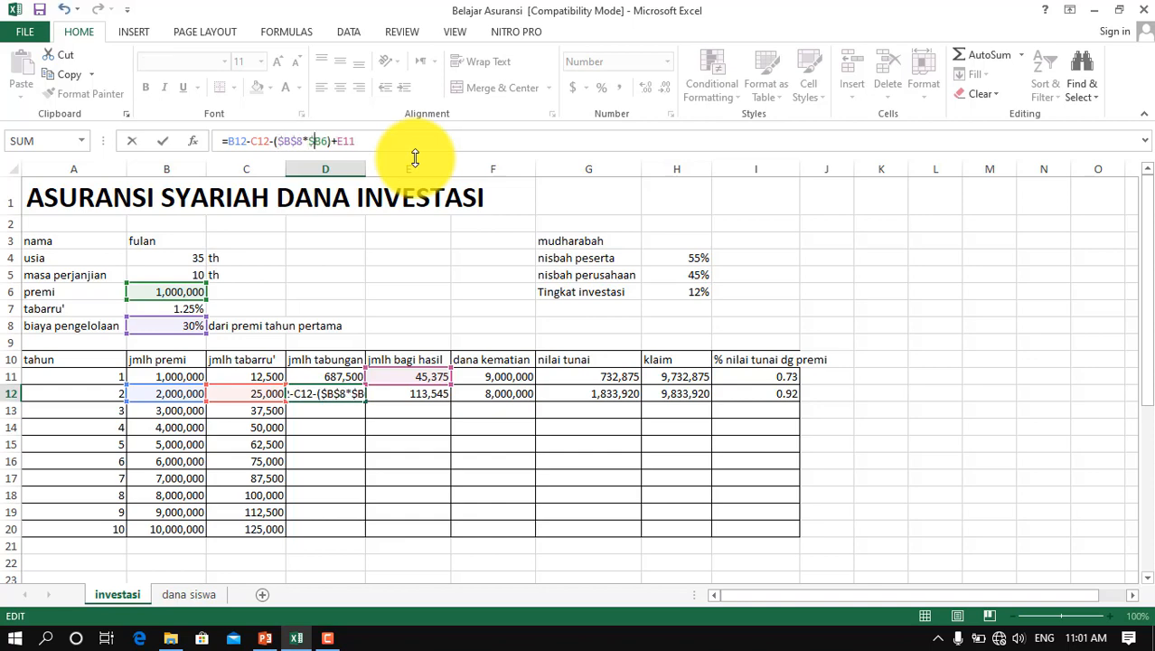
pyautogui.write('$')
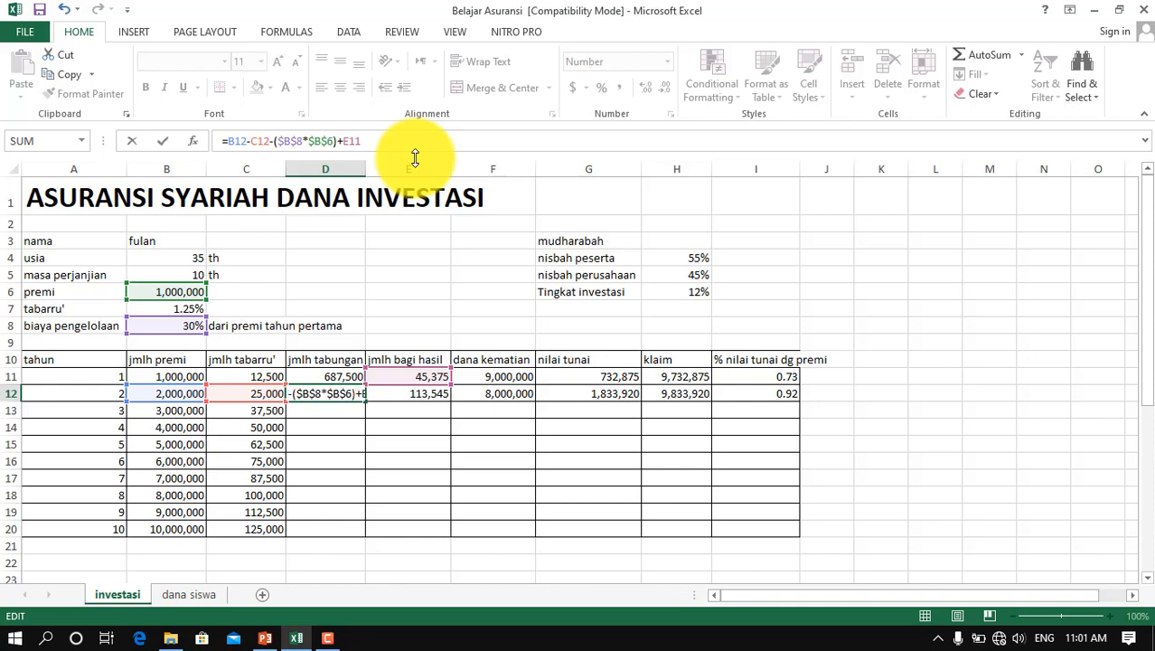
pyautogui.press('Return')
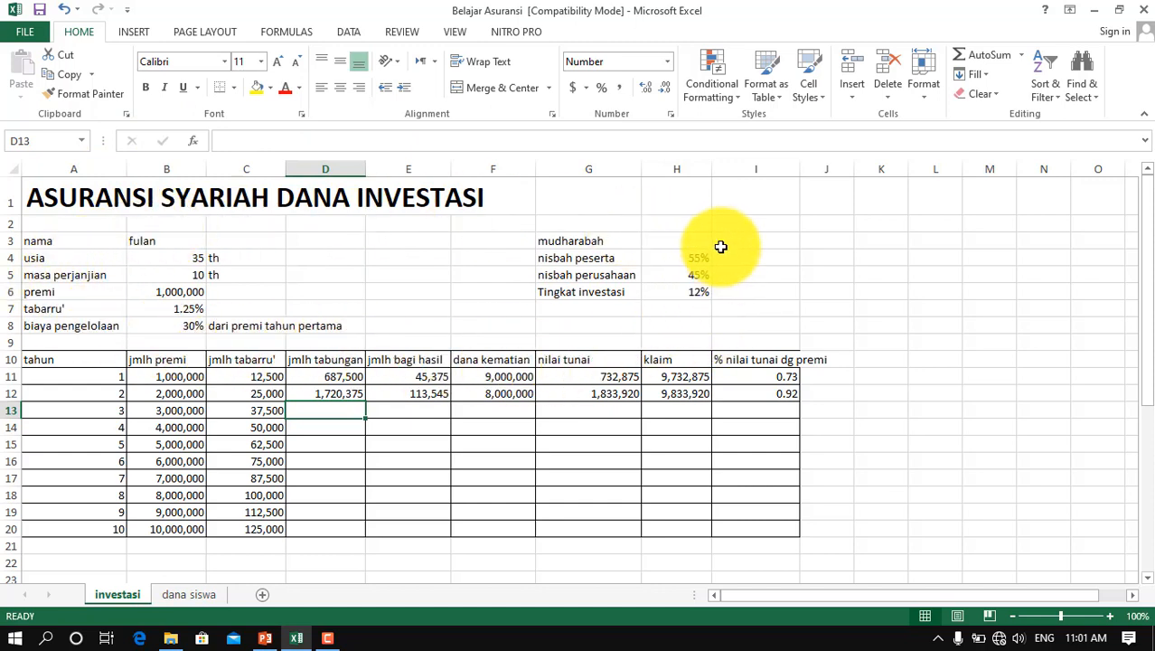
pyautogui.click(326, 394)
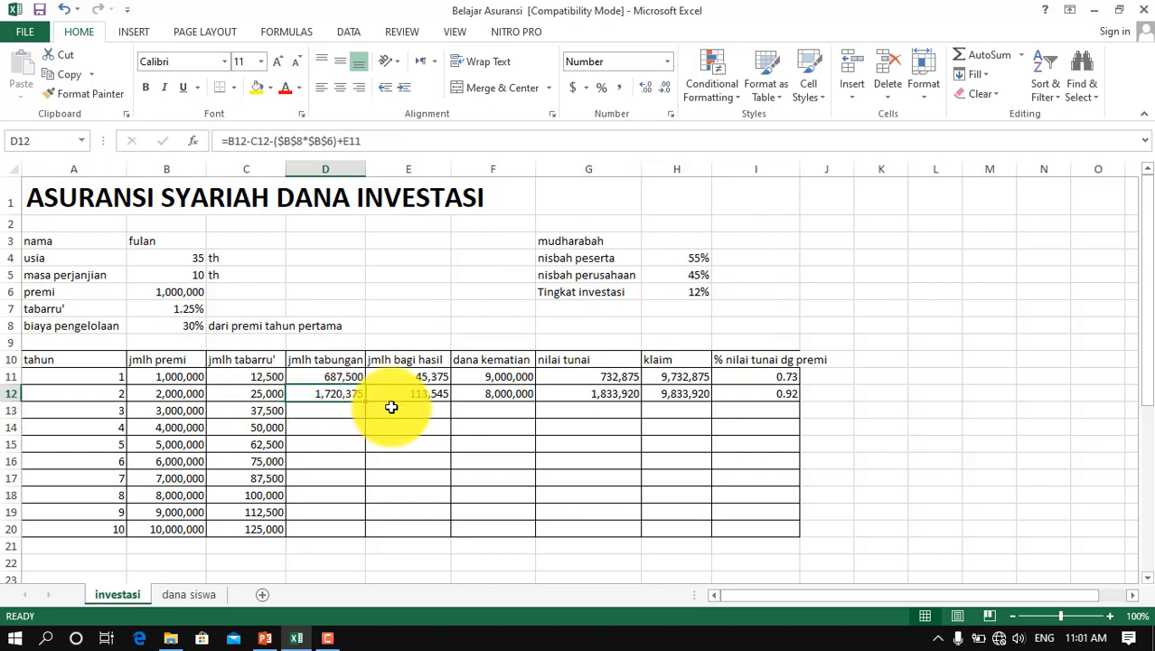
pyautogui.moveTo(365, 402); pyautogui.dragTo(359, 535)
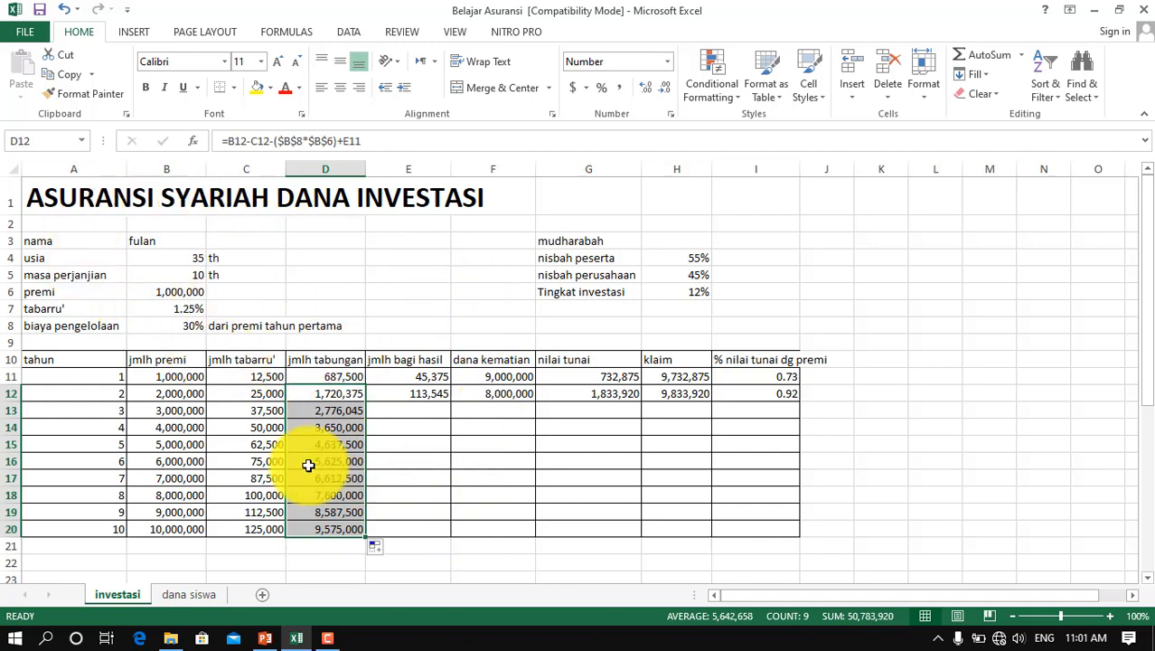
# Make the investment rate and participant nisbah references absolute in E12, giving =D12*$H$6*$H$4, and fill the jmlh bagi hasil formula down to E20
pyautogui.click(407, 393)
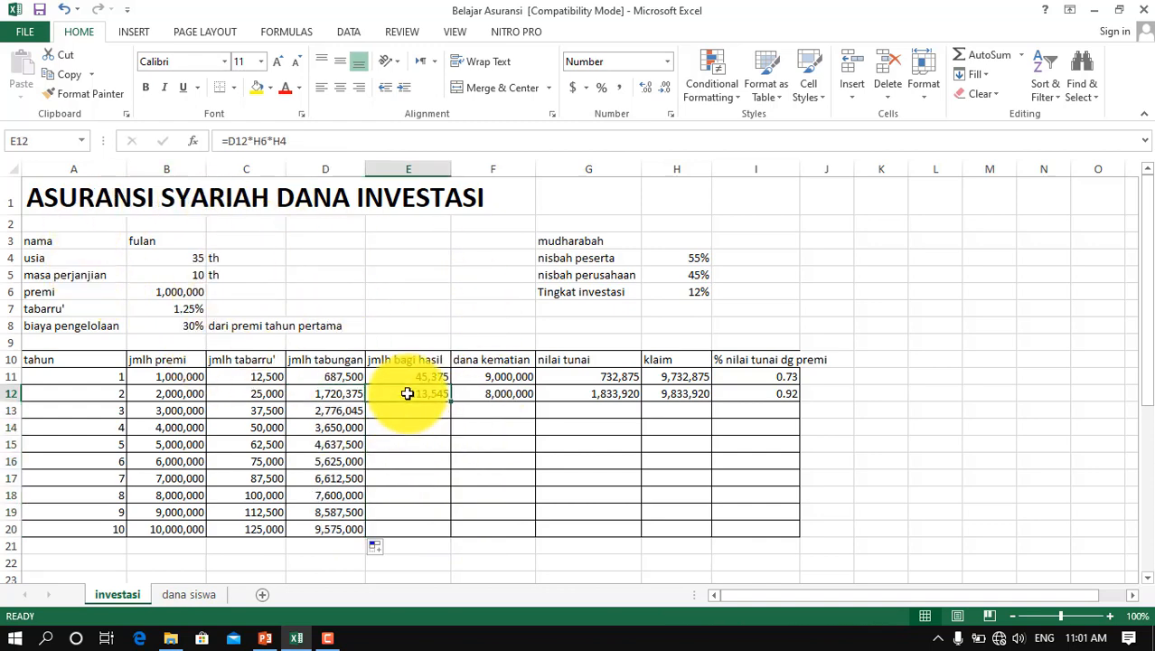
pyautogui.click(254, 143)
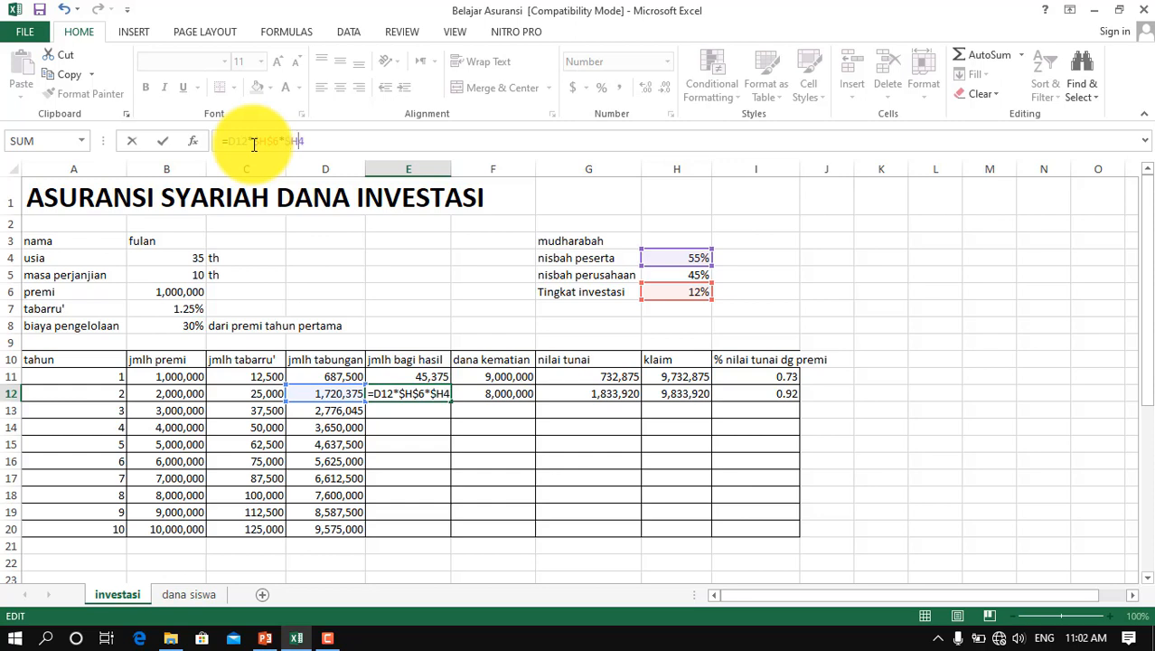
pyautogui.press('Return')
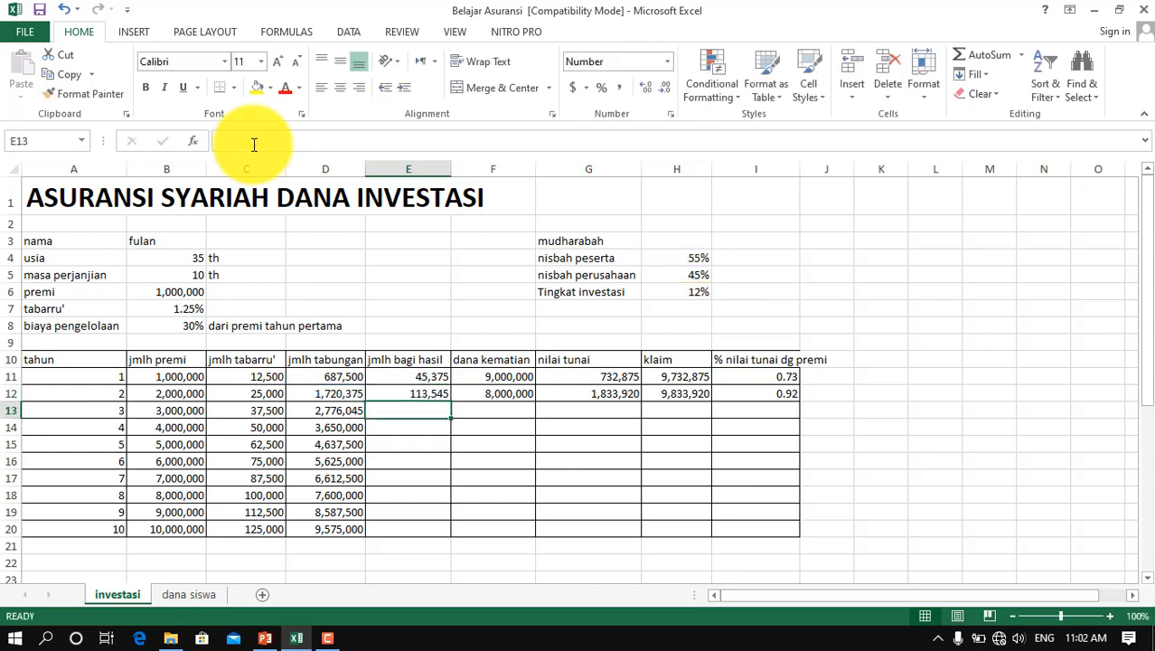
pyautogui.click(425, 389)
pyautogui.moveTo(452, 398); pyautogui.dragTo(444, 535)
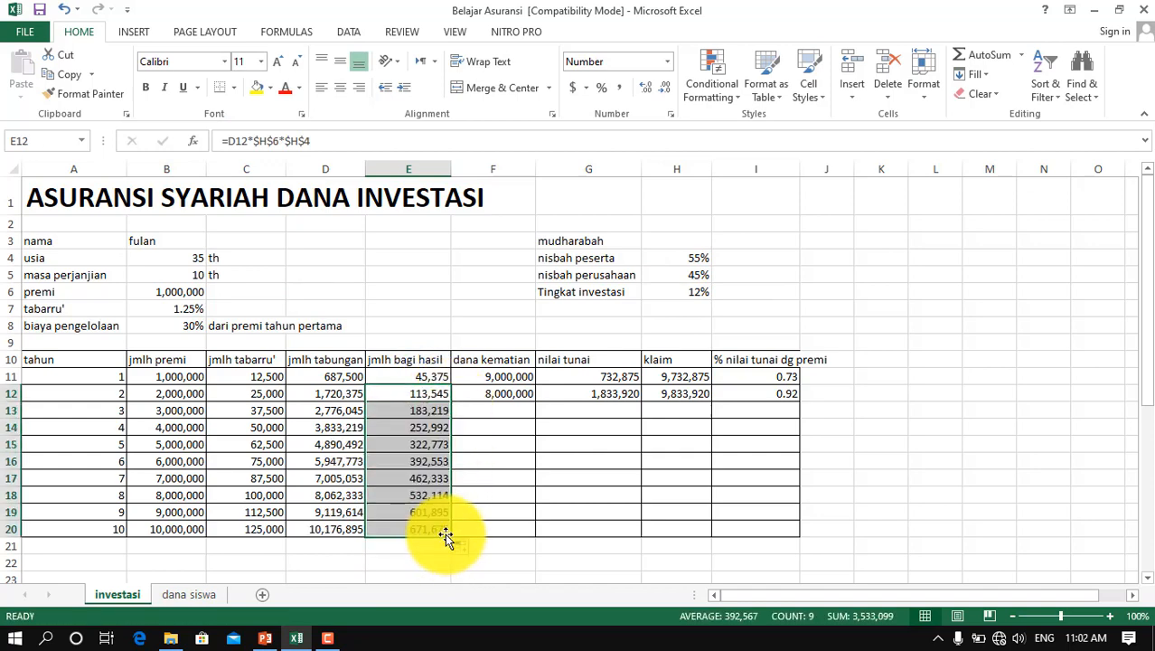
pyautogui.click(514, 392)
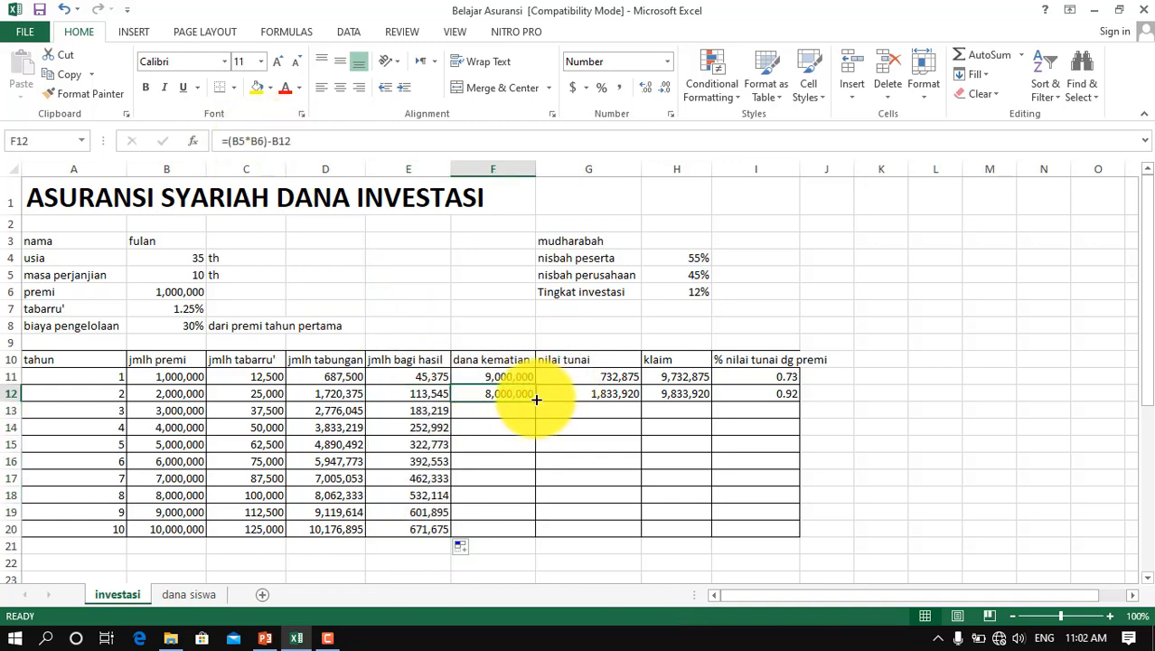
pyautogui.moveTo(536, 398); pyautogui.dragTo(540, 469)
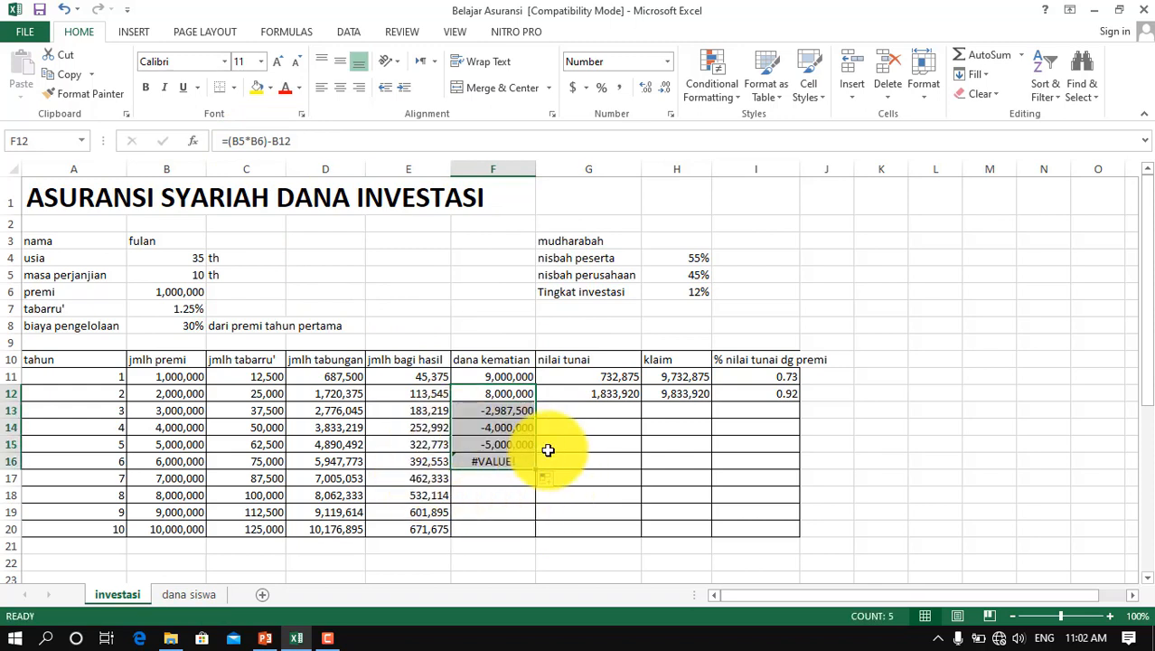
pyautogui.hotkey('ctrl', 'z')
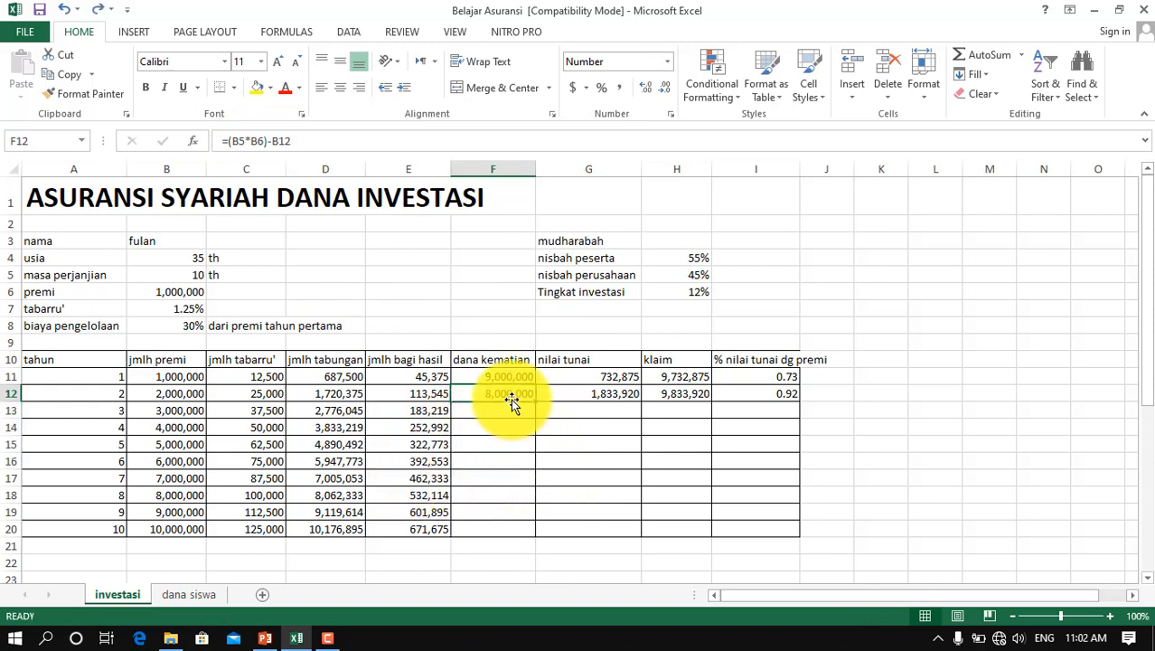
# Make the masa perjanjian and premi references absolute in F12, giving =($B$5*$B$6)-B12, and fill the dana kematian formula down to F20
pyautogui.click(234, 141)
pyautogui.write('$B$')
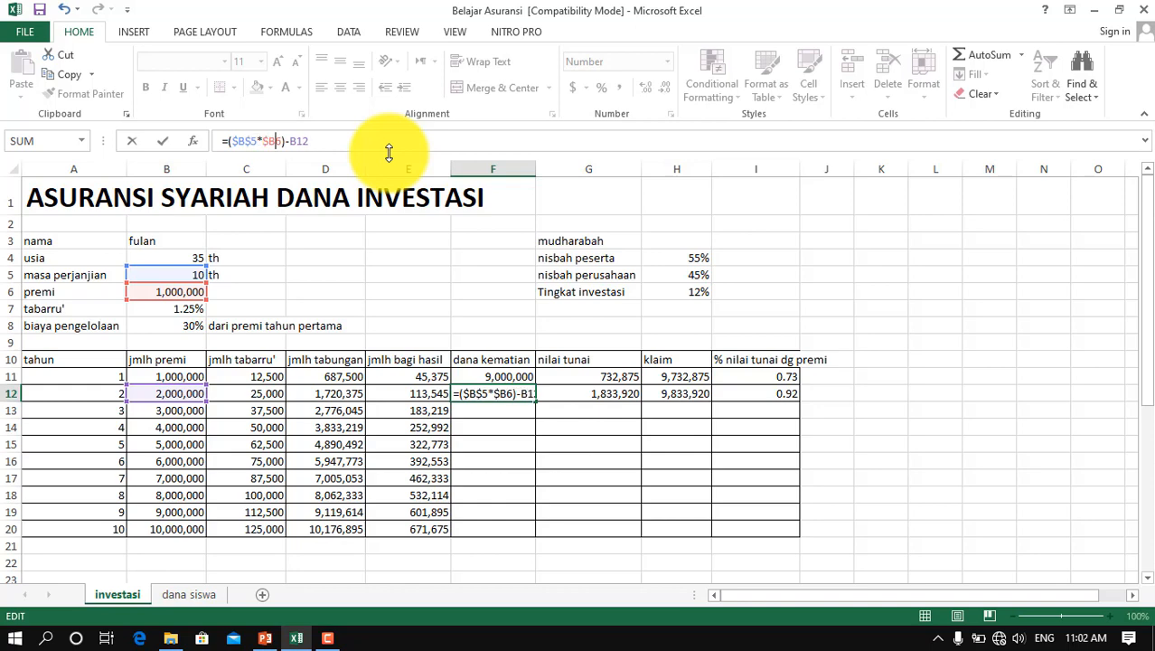
pyautogui.hotkey('ctrl', 'Return')
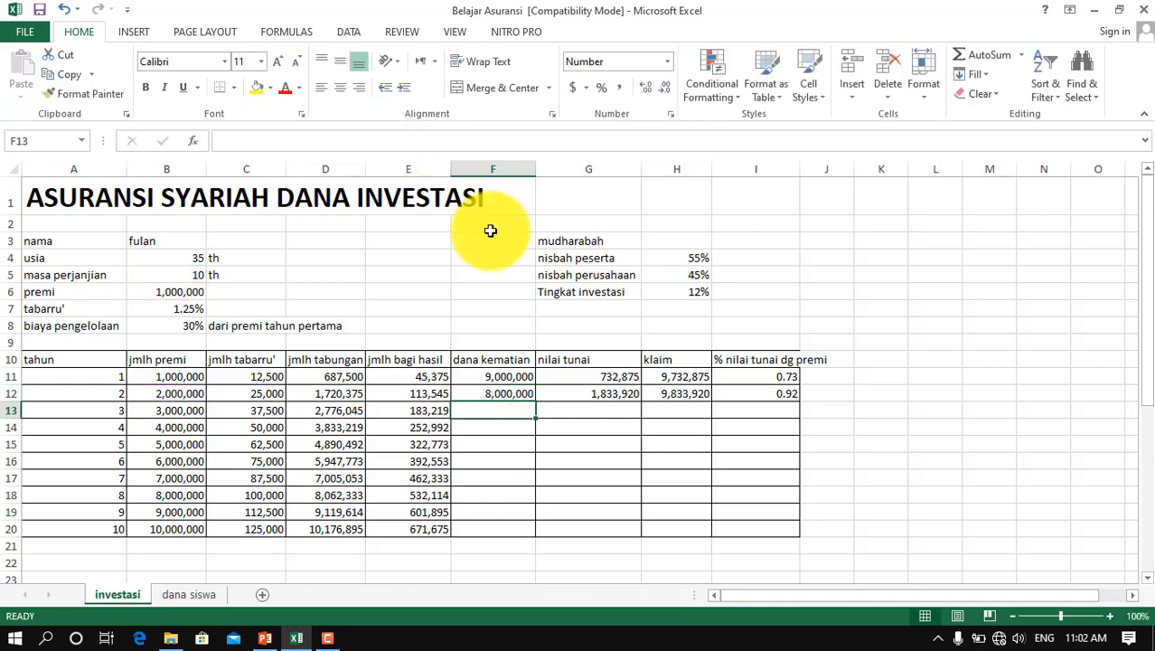
pyautogui.moveTo(534, 401); pyautogui.dragTo(524, 531)
# Fill the nilai tunai formula from G12 down to G20 and the klaim formula from H12 down to H20
pyautogui.click(618, 392)
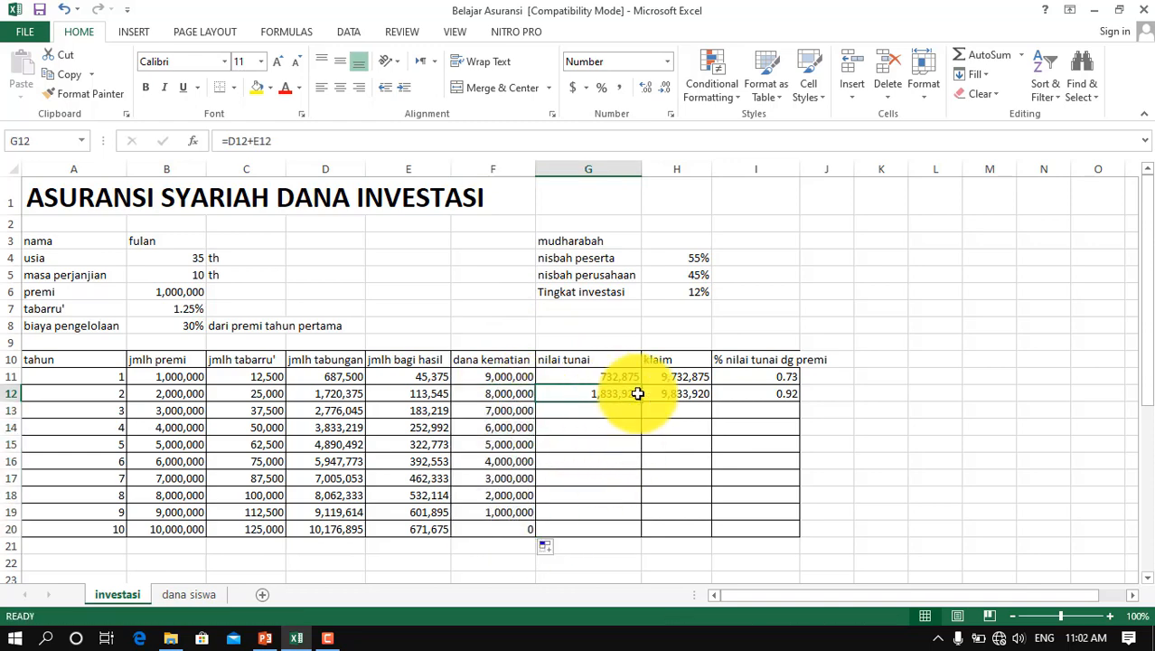
pyautogui.moveTo(642, 400); pyautogui.dragTo(637, 534)
pyautogui.click(691, 398)
pyautogui.moveTo(712, 403); pyautogui.dragTo(706, 533)
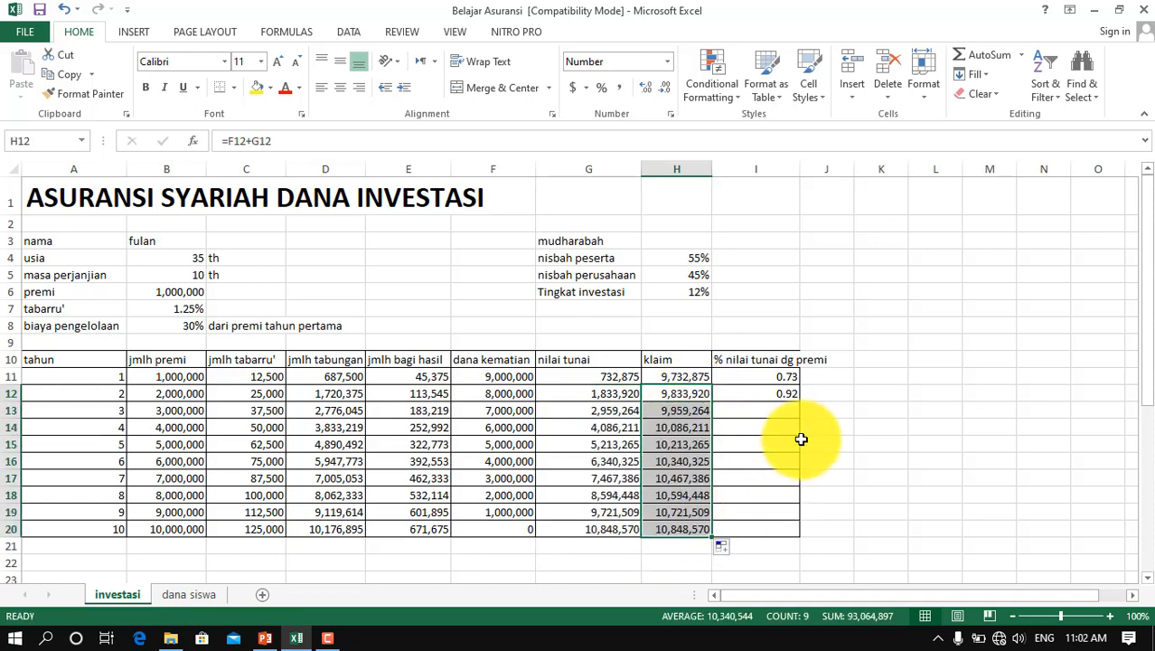
# Fill the % nilai tunai dg premi formula from I12 down to I20
pyautogui.click(747, 395)
pyautogui.moveTo(800, 400); pyautogui.dragTo(804, 532)
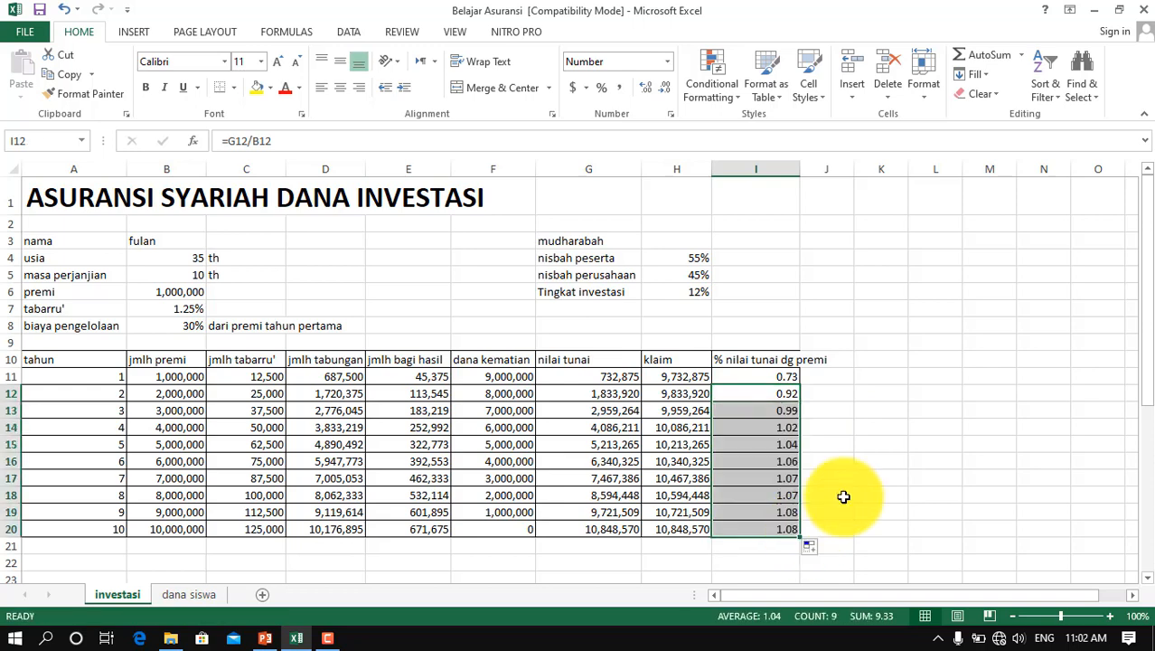
pyautogui.click(886, 437)
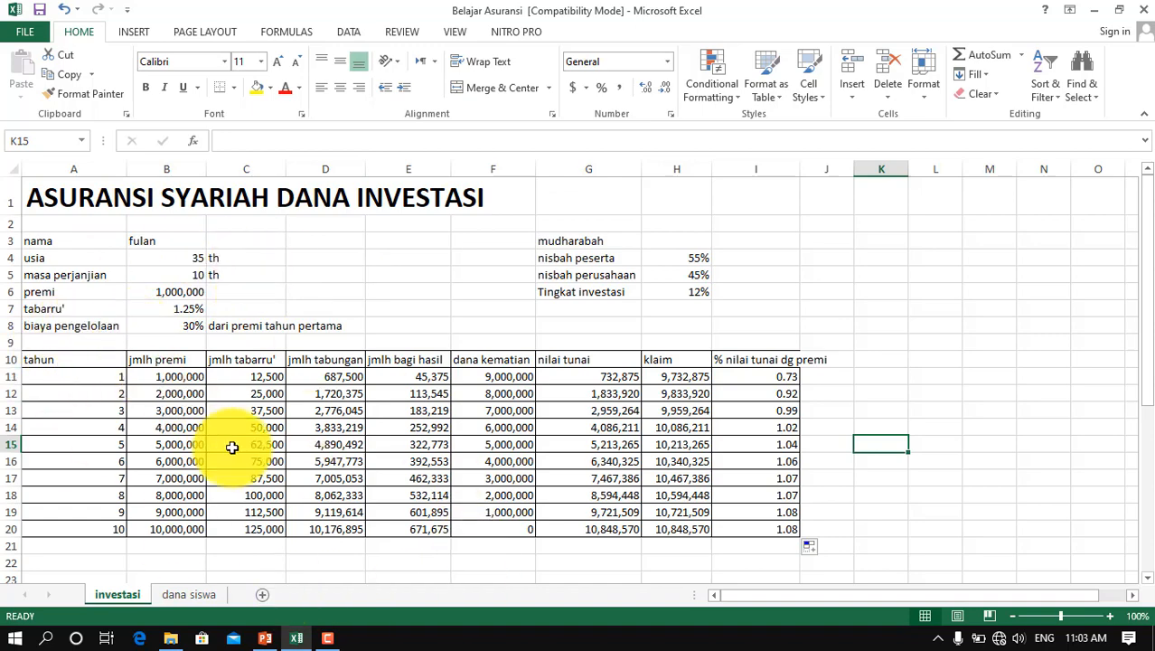
# Review the Perolehan Pemegang Polis dan Ahli Waris slide in PowerPoint, and bold the year 10 nilai tunai in Excel cell G20
pyautogui.click(265, 638)
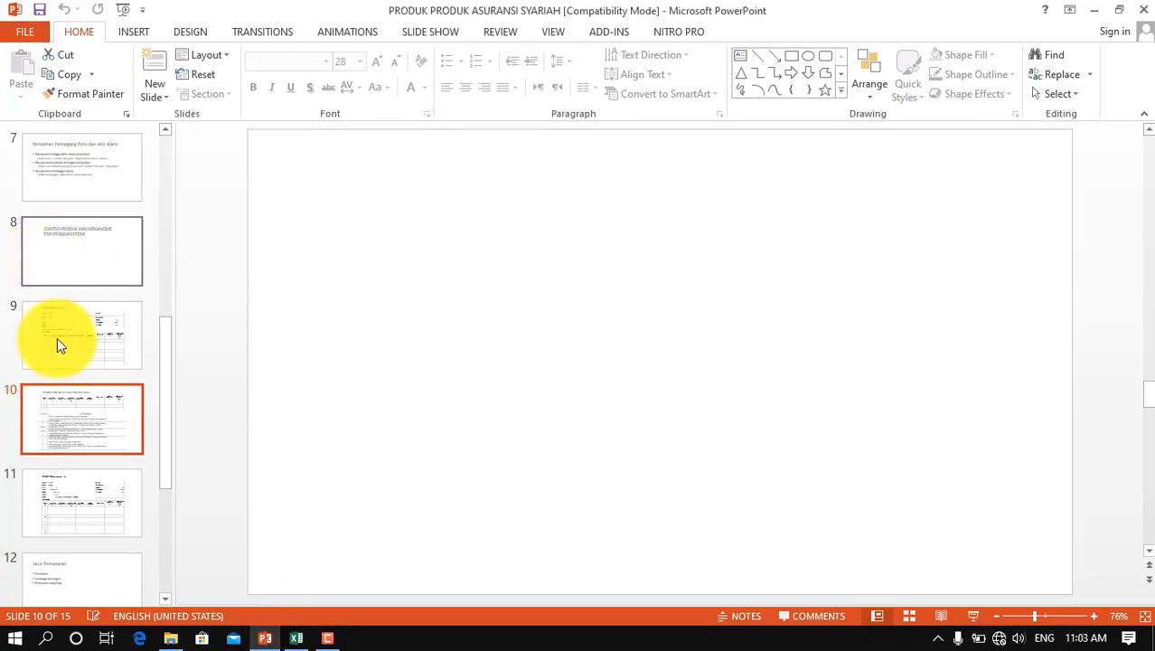
pyautogui.click(85, 168)
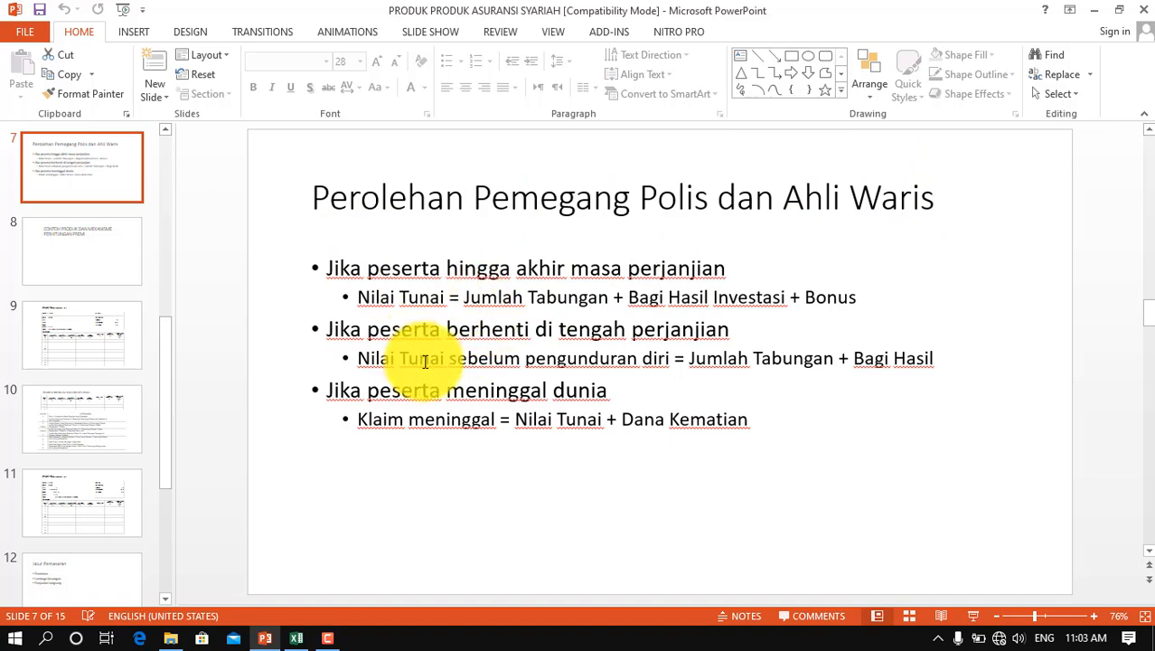
pyautogui.click(301, 640)
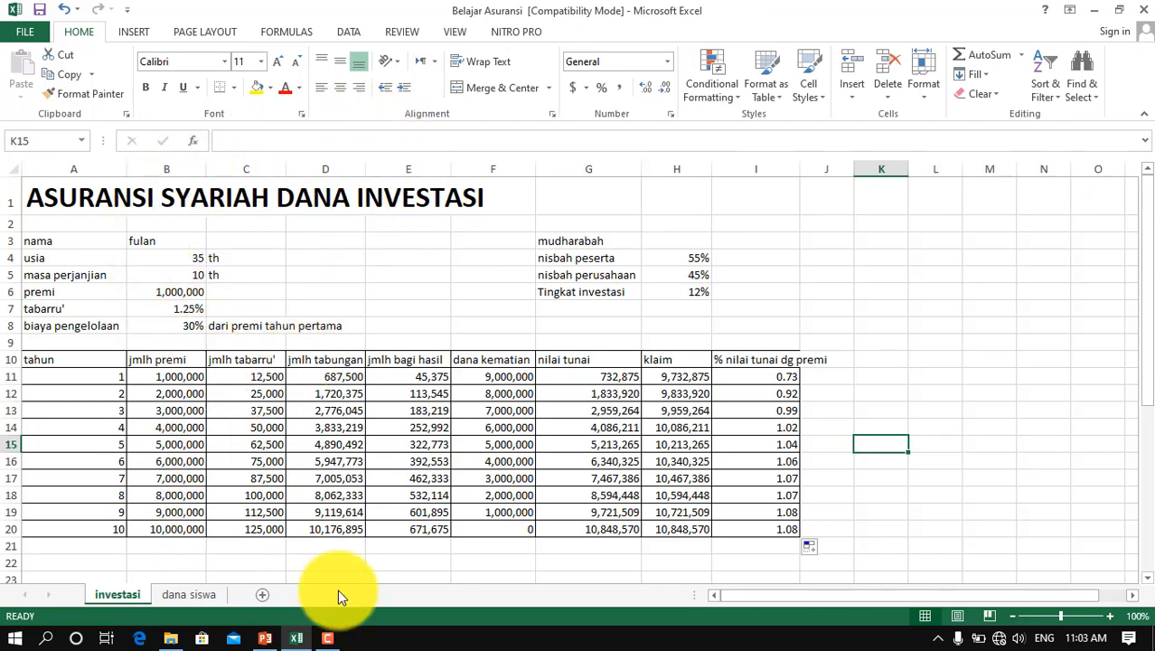
pyautogui.click(612, 532)
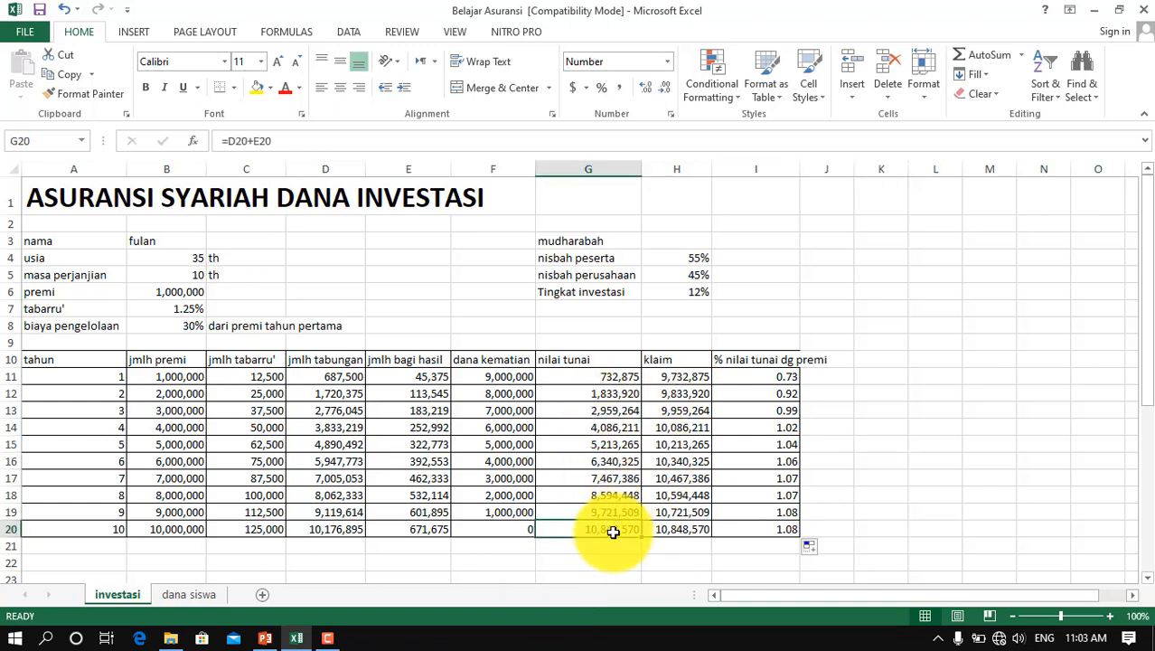
pyautogui.click(150, 88)
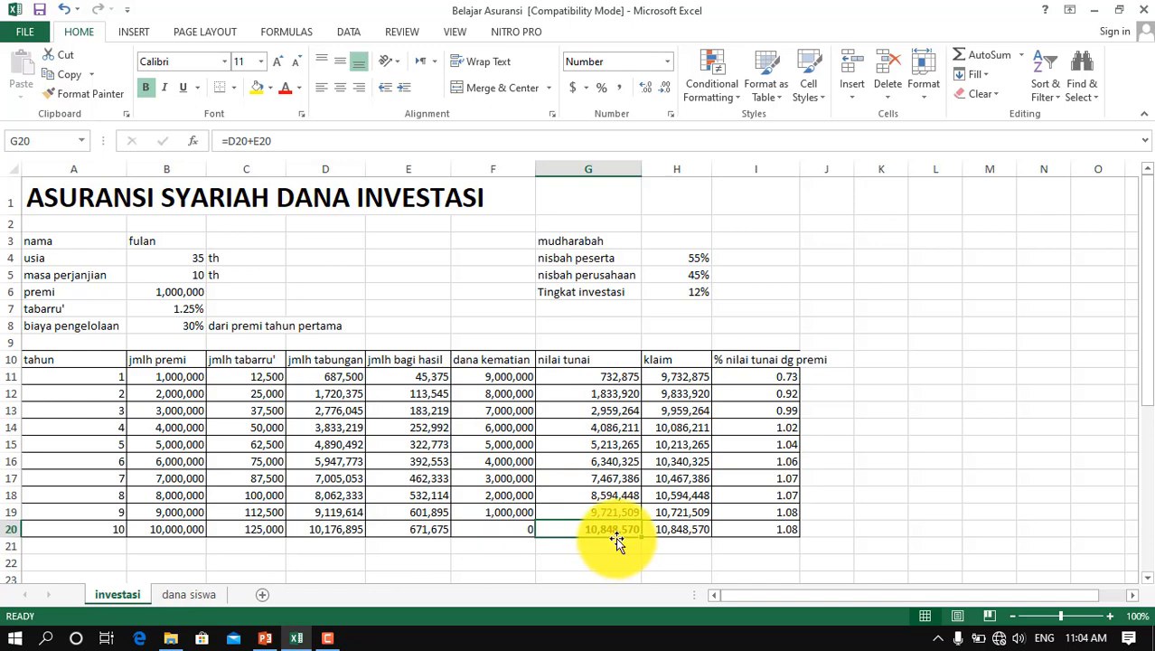
# Check the mid-term withdrawal rule on the PowerPoint slide, and bold the year 5 nilai tunai in Excel cell G15
pyautogui.click(265, 638)
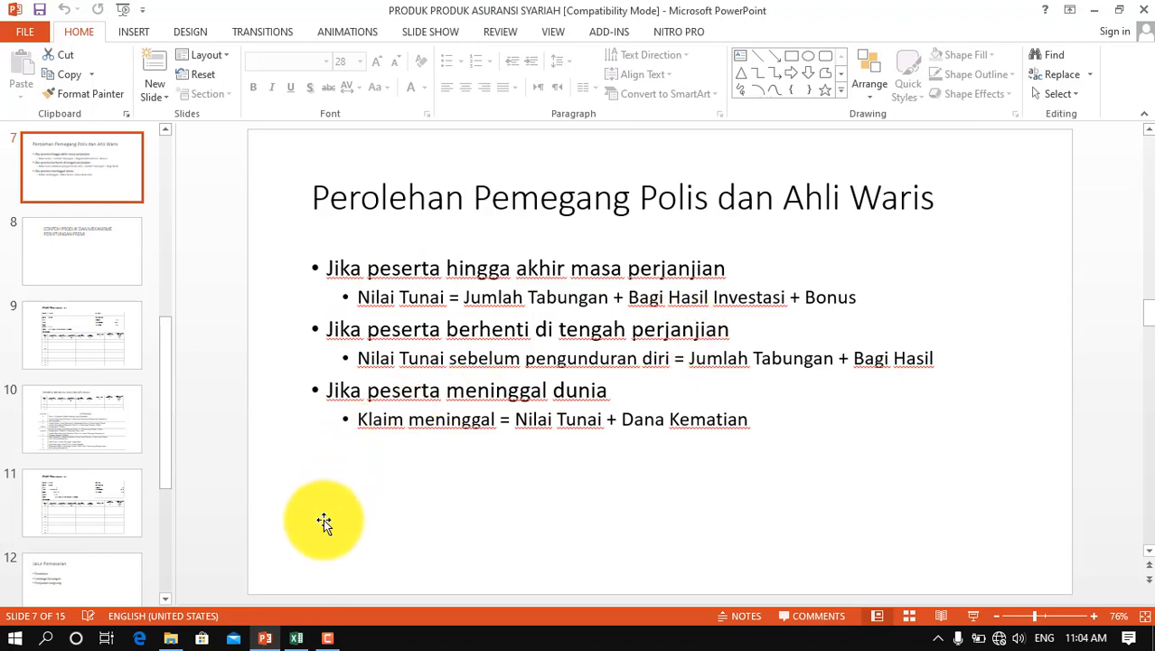
pyautogui.click(298, 638)
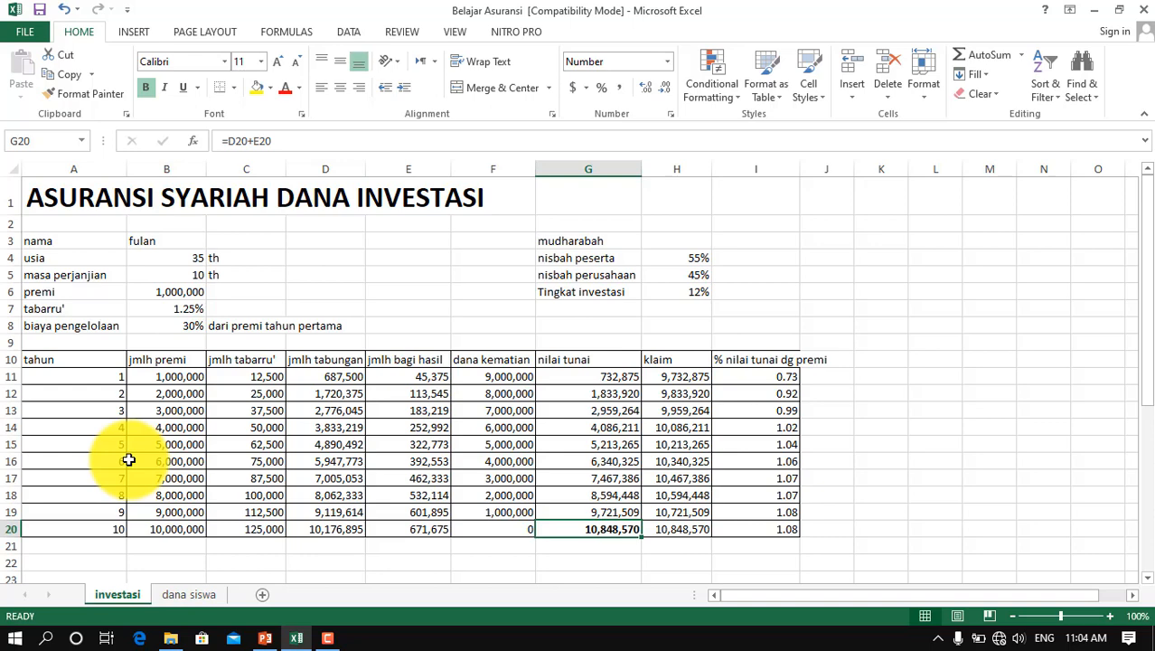
pyautogui.moveTo(101, 441); pyautogui.dragTo(644, 452)
pyautogui.click(619, 443)
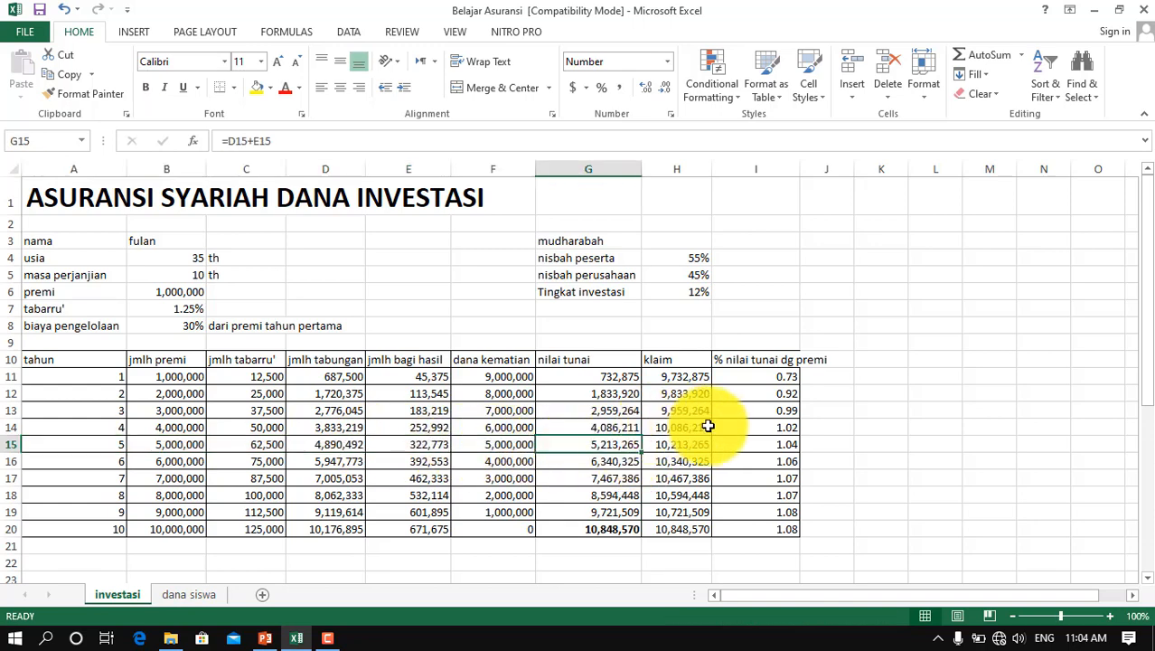
pyautogui.click(151, 88)
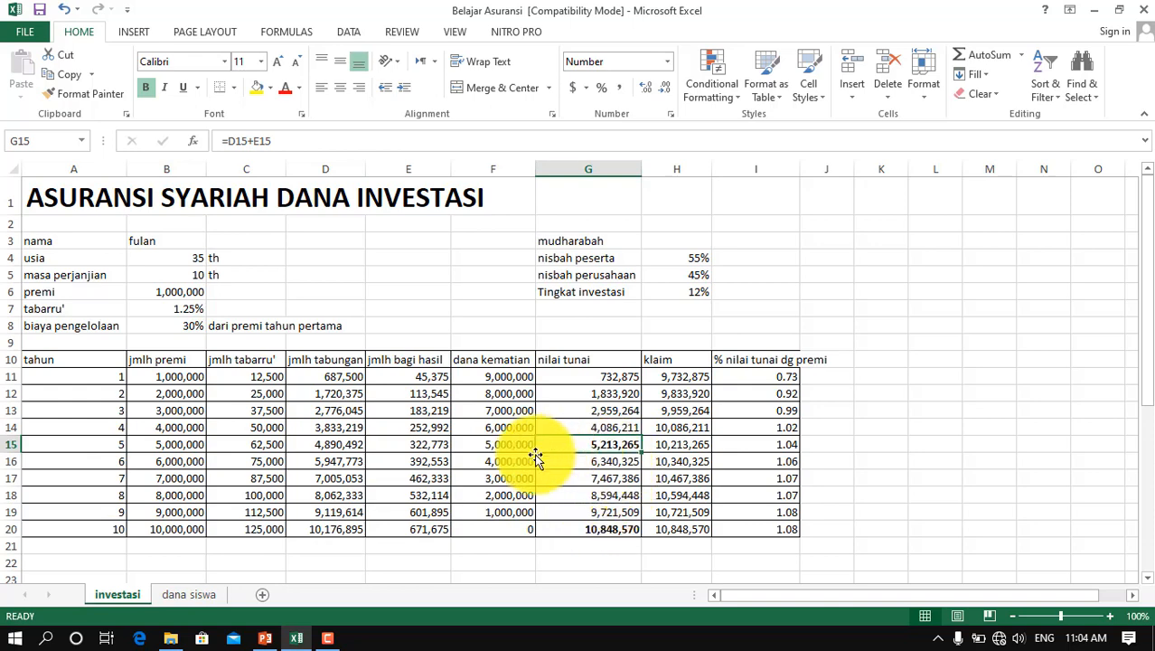
# Check the death claim rule on the PowerPoint slide, and bold the year 8 klaim in Excel cell H18
pyautogui.click(266, 638)
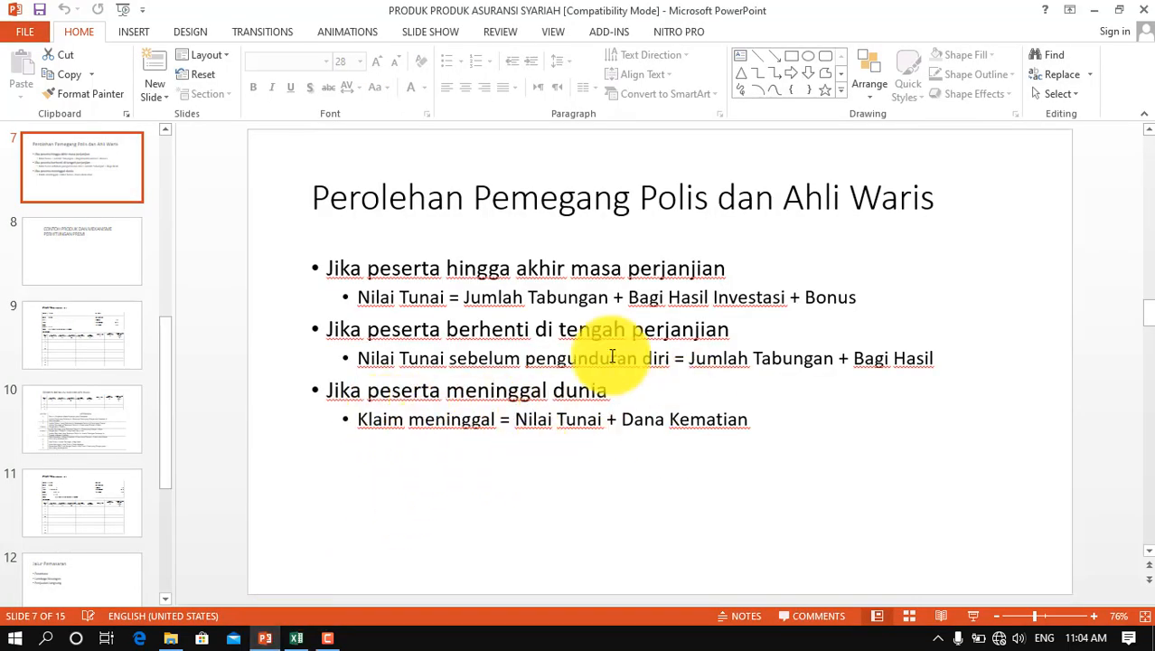
pyautogui.click(305, 645)
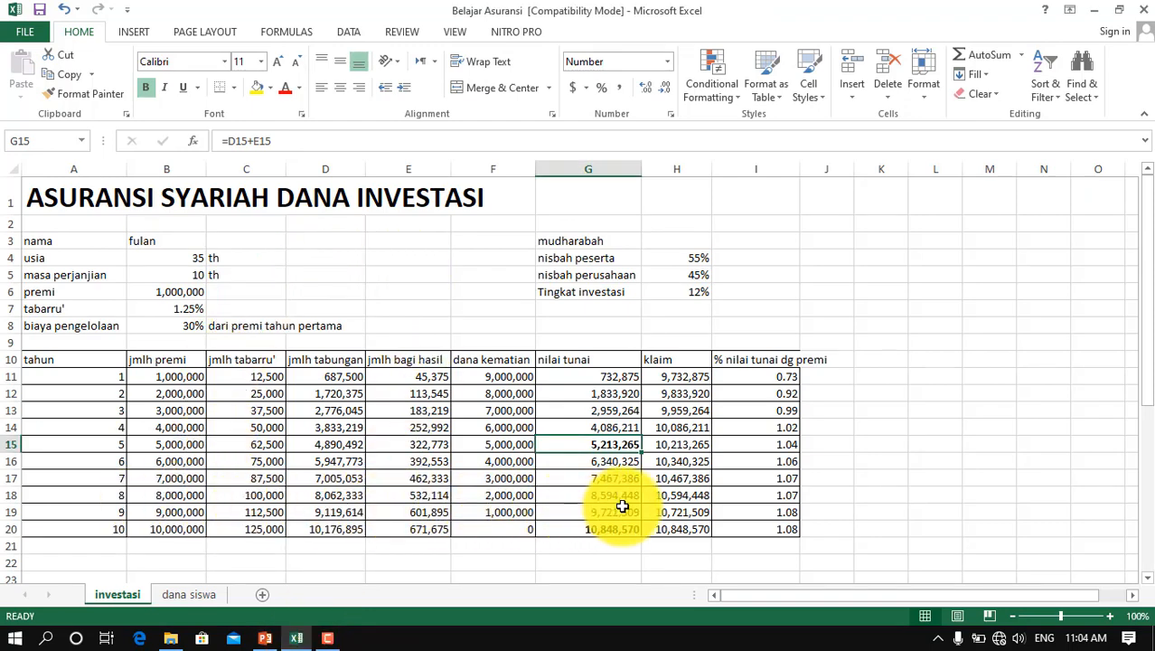
pyautogui.click(678, 506)
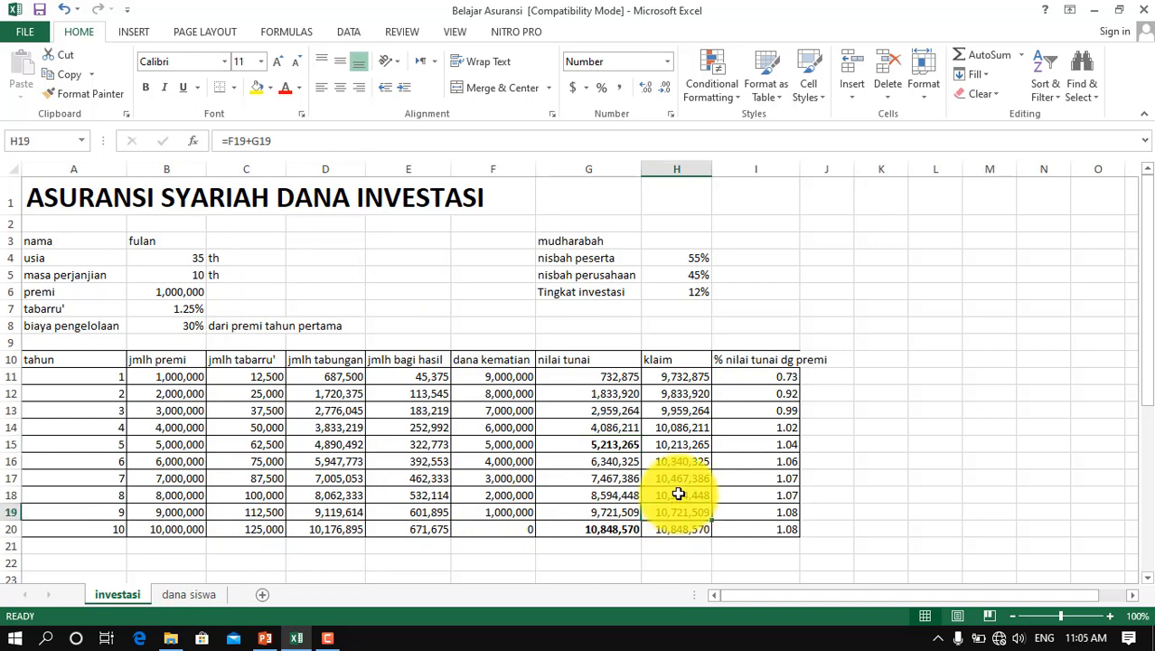
pyautogui.click(678, 494)
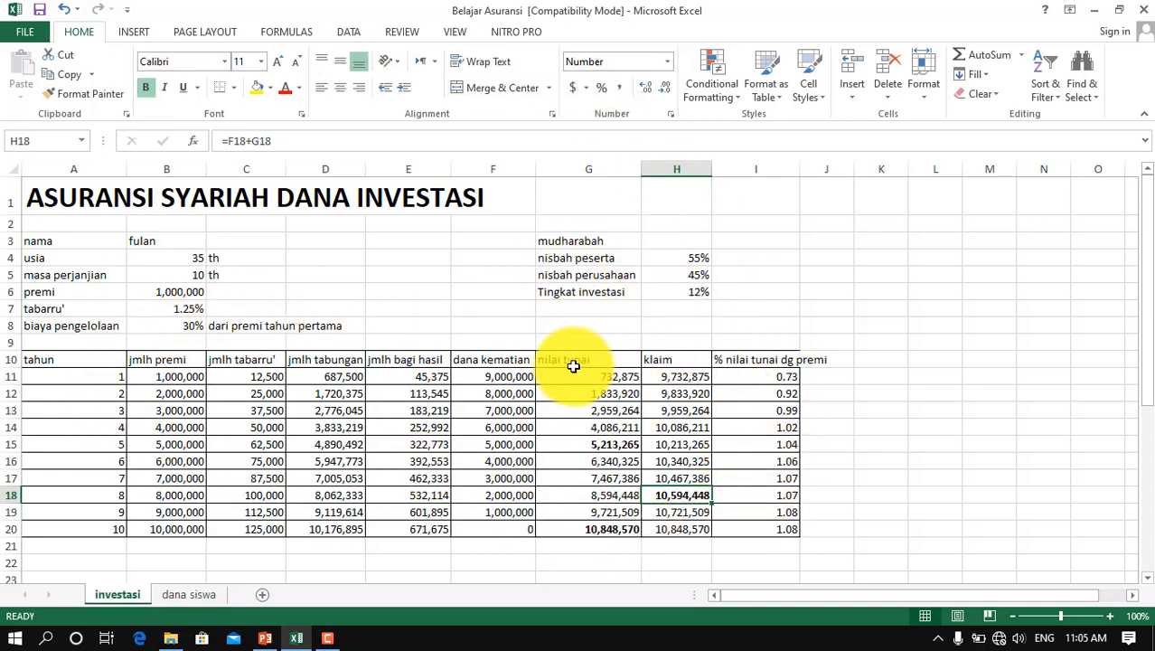
# Examine the nilai tunai values for years 1 to 10, including the complete year 4 row
pyautogui.moveTo(609, 372); pyautogui.dragTo(612, 421)
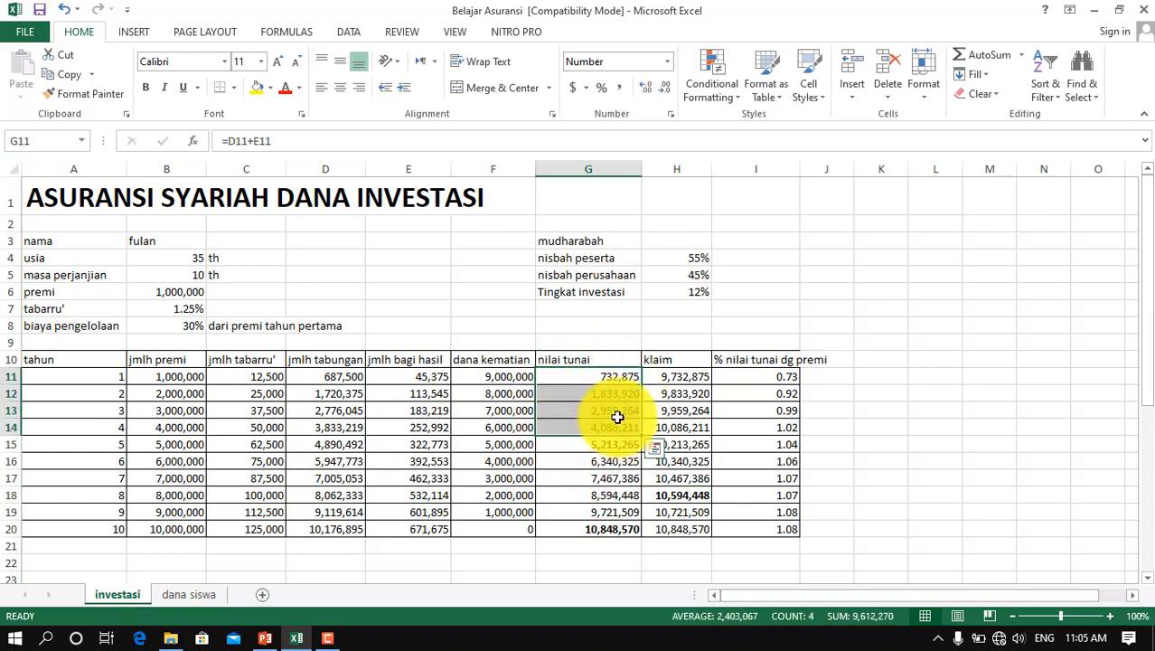
pyautogui.click(606, 427)
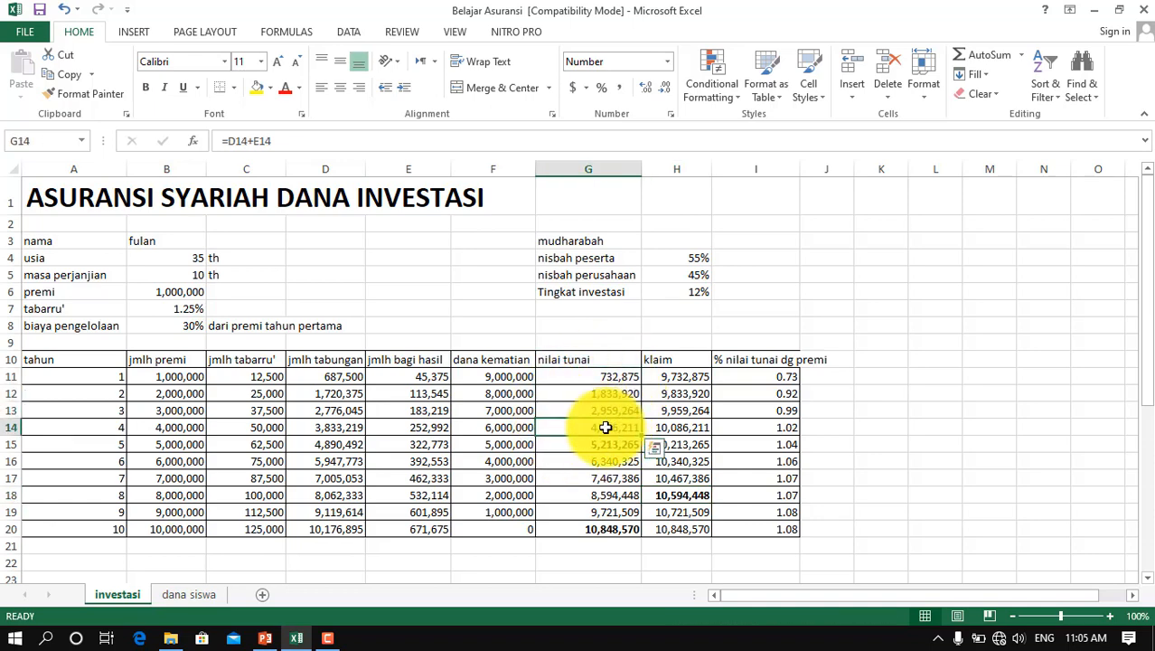
pyautogui.click(7, 427)
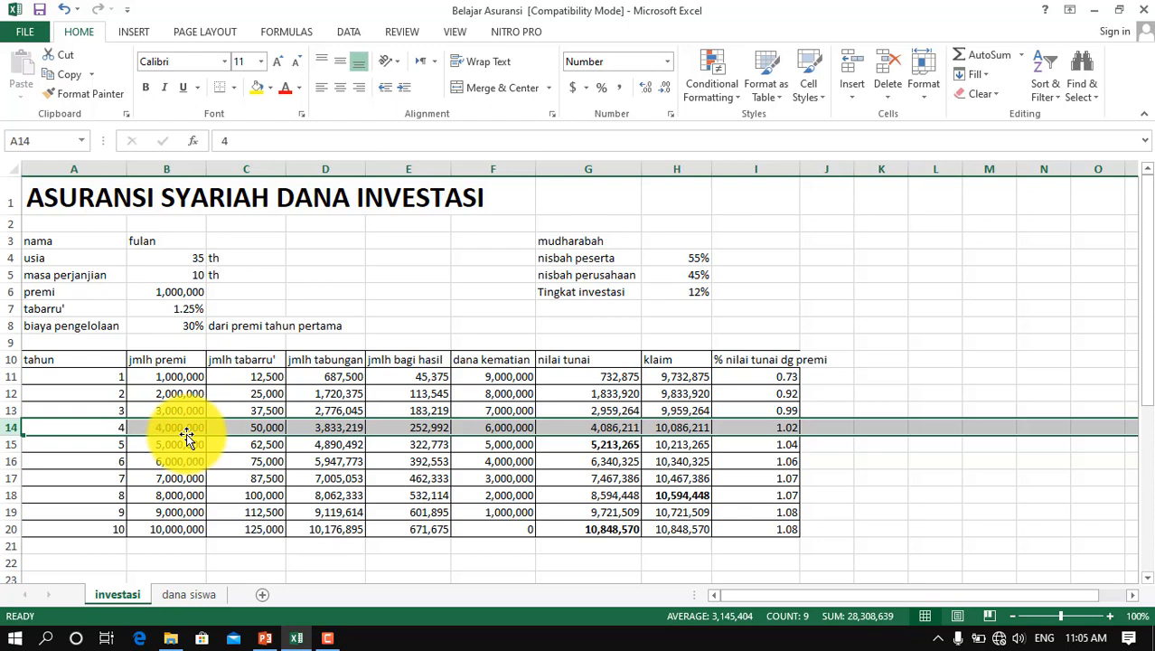
pyautogui.click(631, 427)
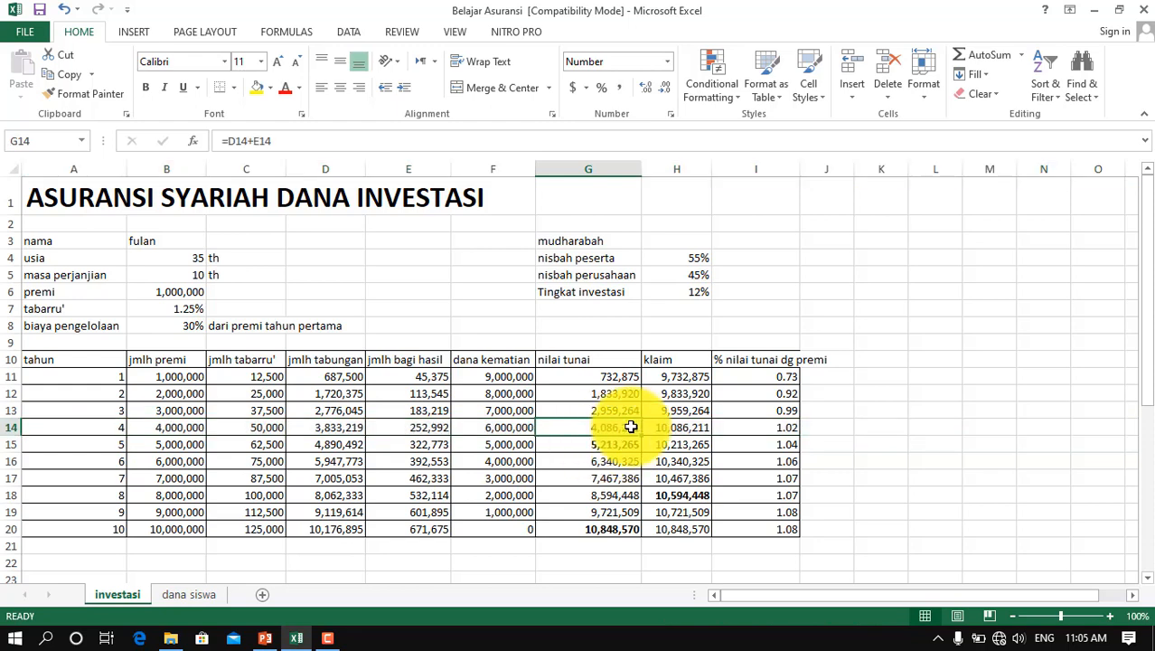
pyautogui.moveTo(611, 374); pyautogui.dragTo(597, 526)
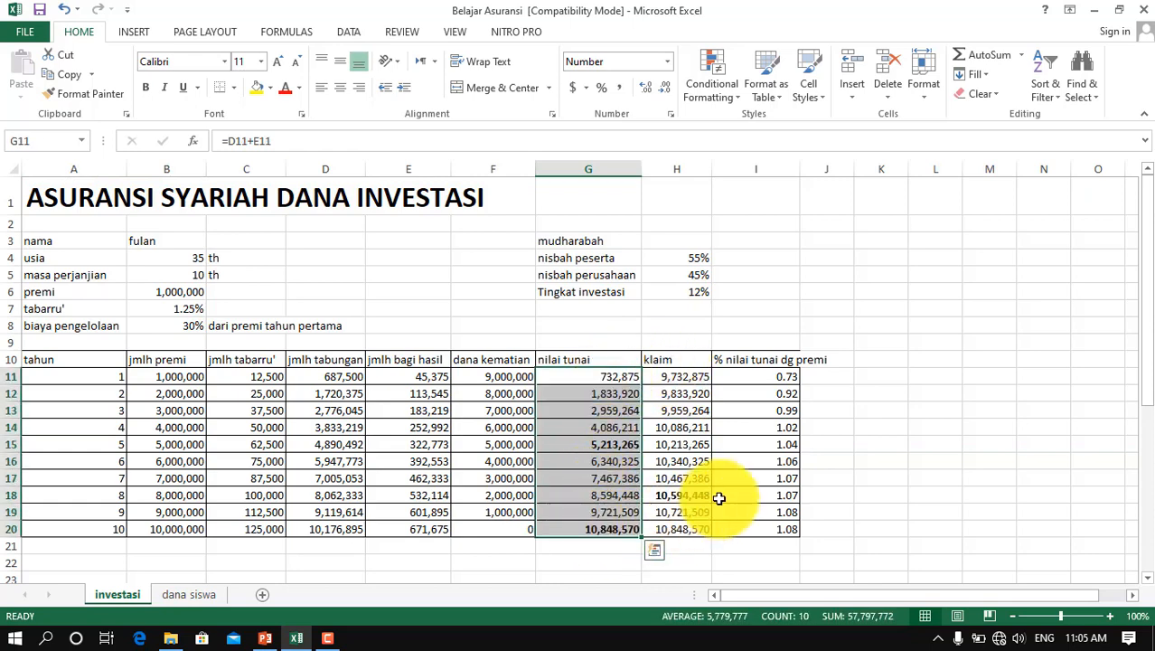
pyautogui.click(718, 319)
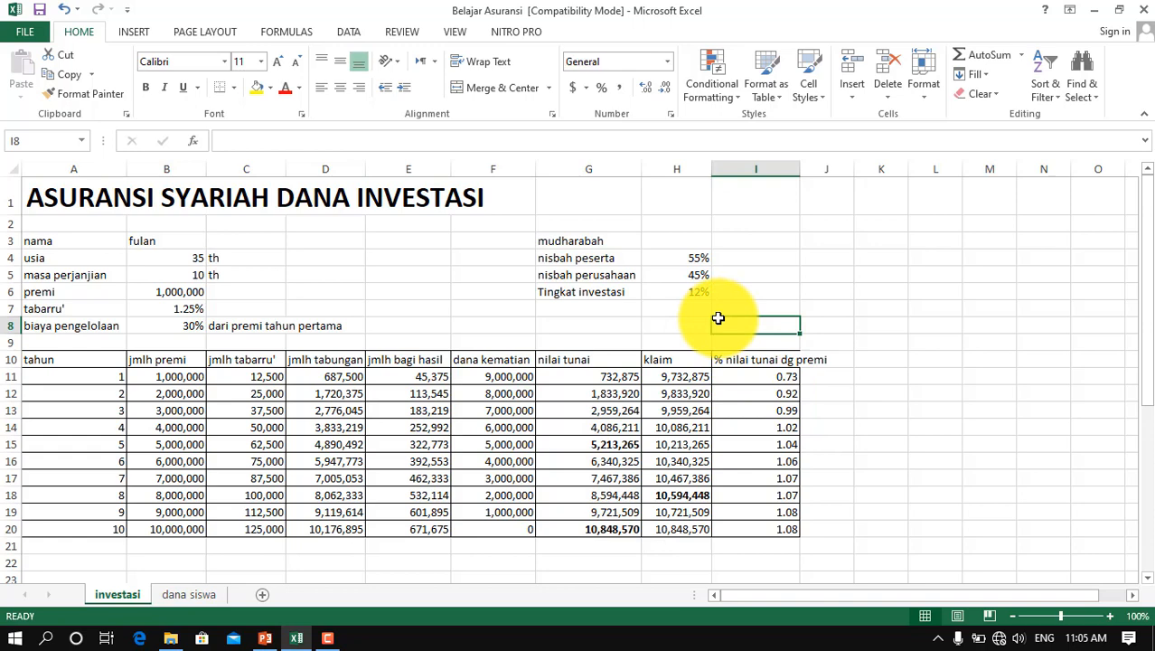